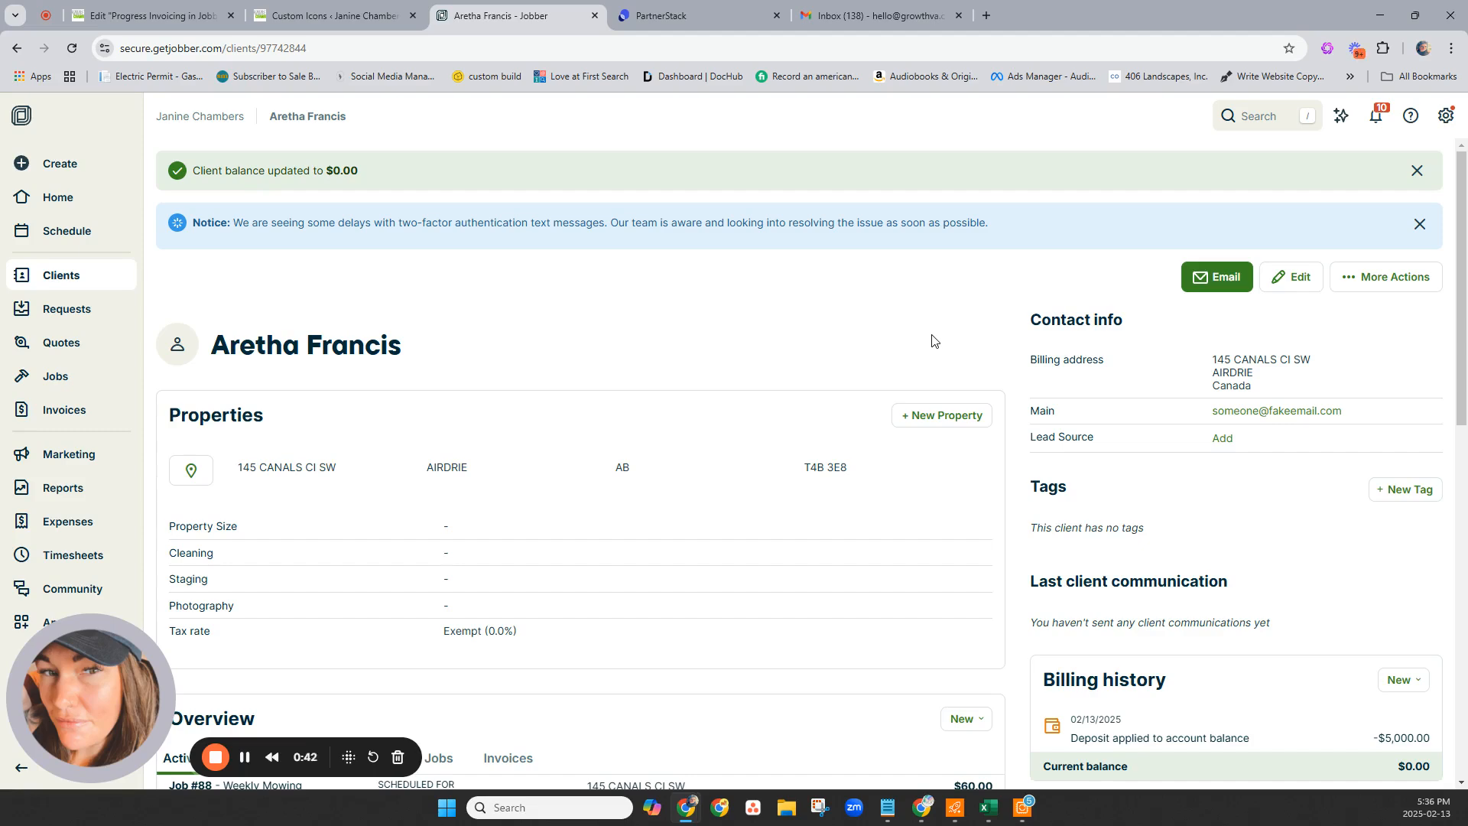
Scroll the client page to check that the $5,000 deposit is applied and the balance reads $0.00.
scroll(931, 340, "down", 5)
scroll(931, 337, "up", 1)
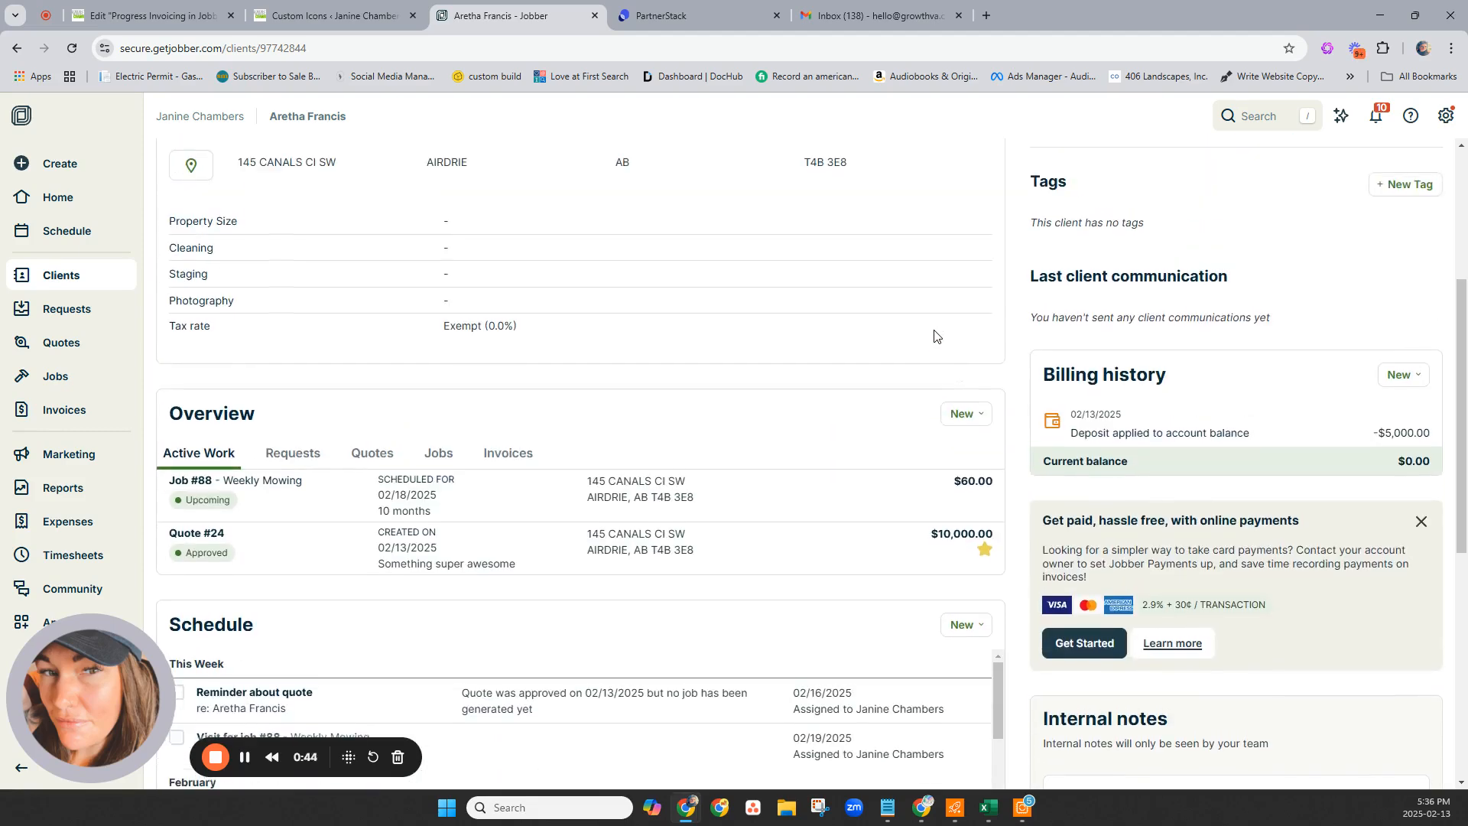
scroll(934, 337, "up", 3)
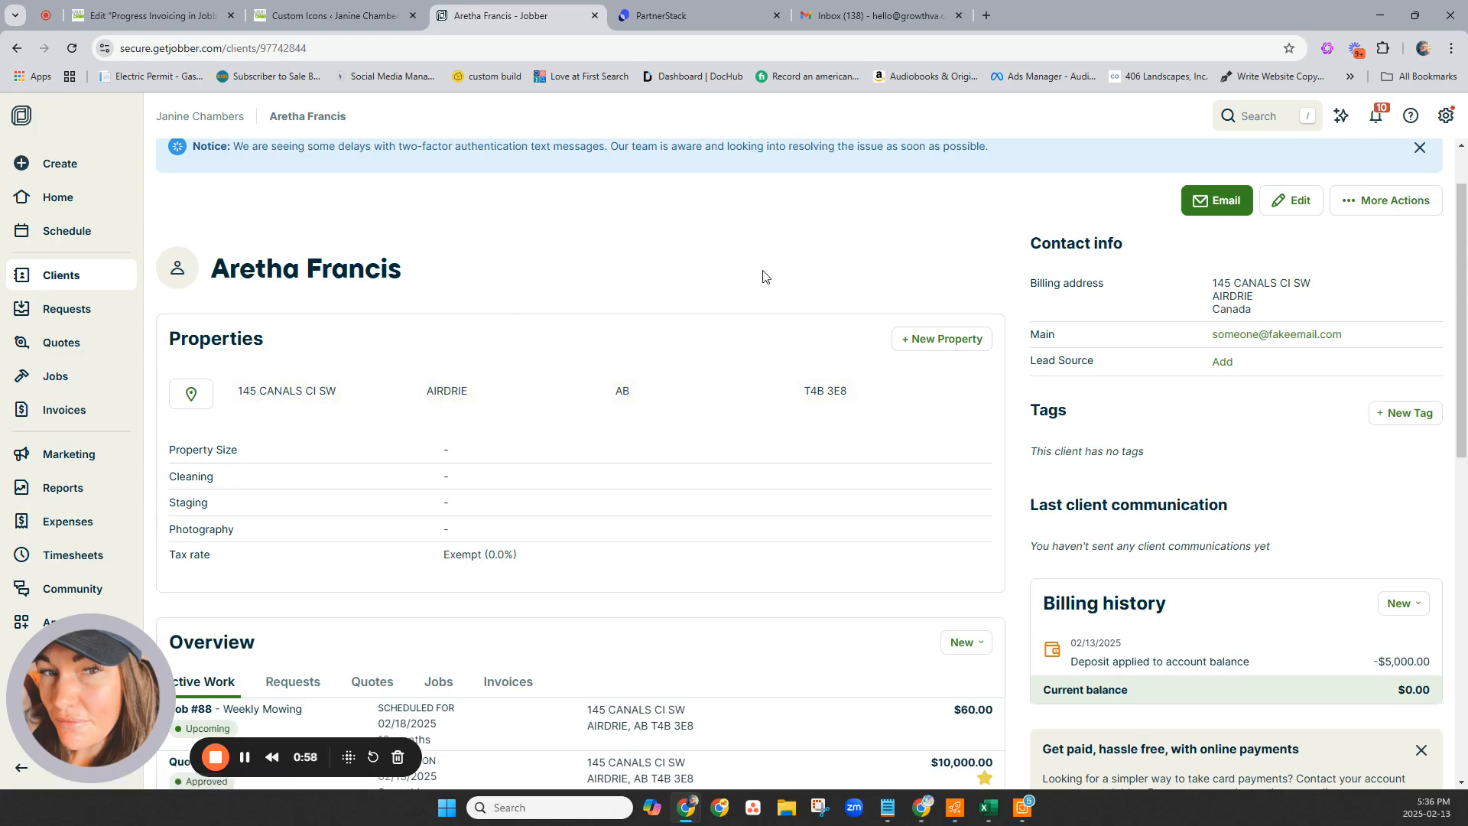
scroll(761, 279, "down", 5)
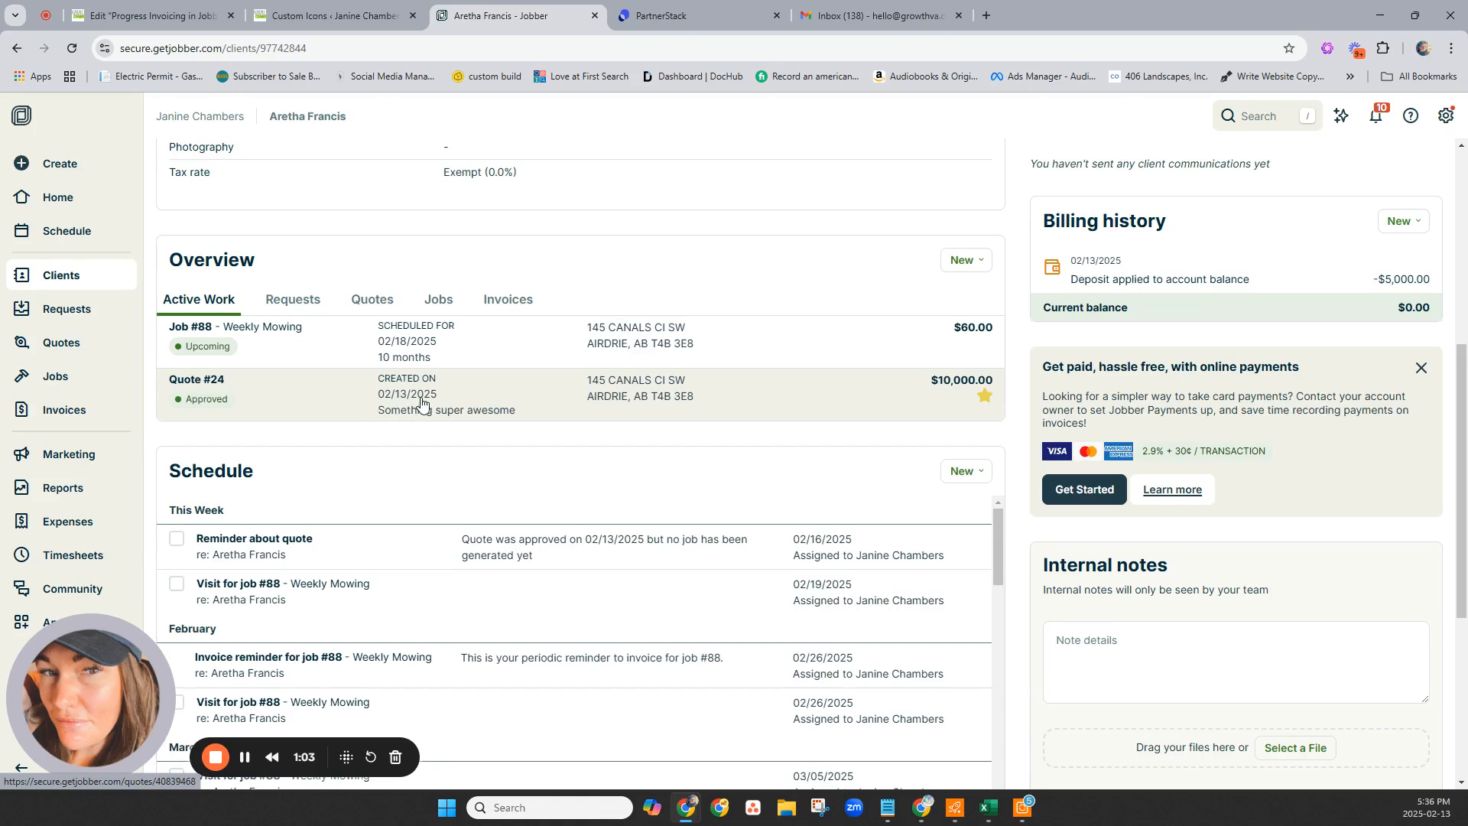
Open Quote #24 and review its $10,000 installation, 50/25/25 payment terms and $5,000 deposit.
left_click(471, 391)
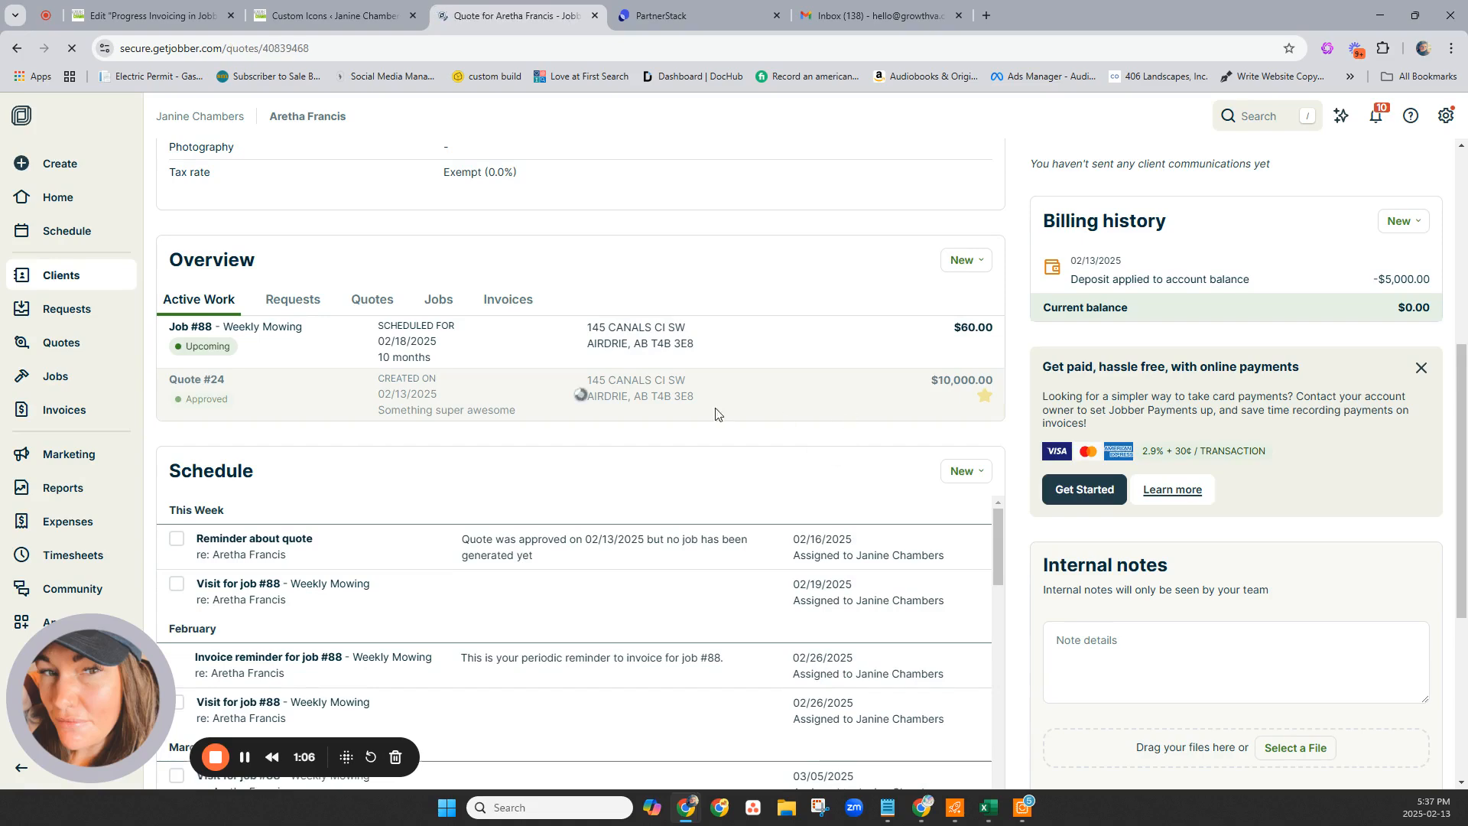
scroll(489, 533, "down", 4)
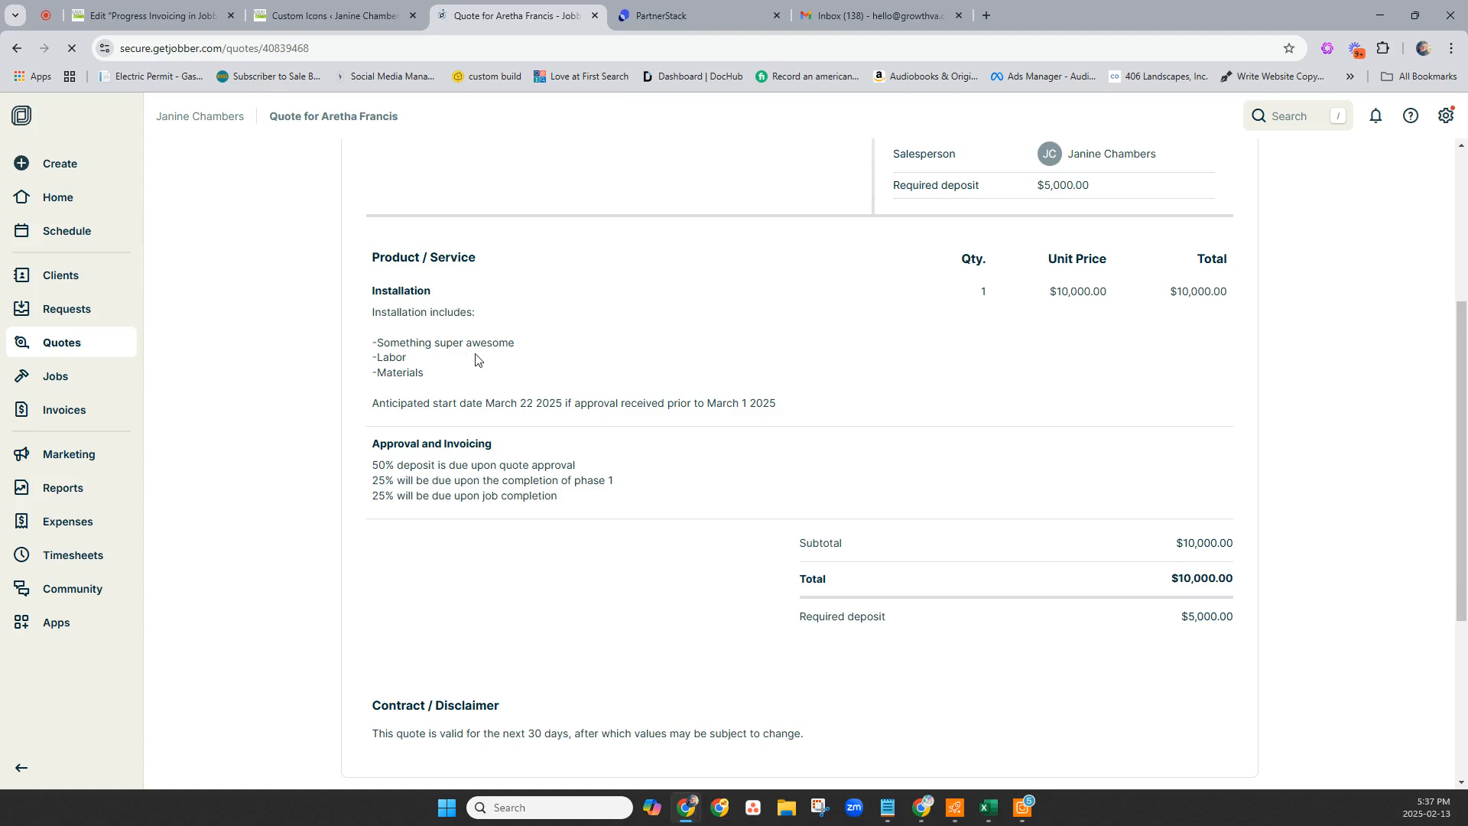
scroll(846, 354, "up", 4)
scroll(702, 481, "down", 2)
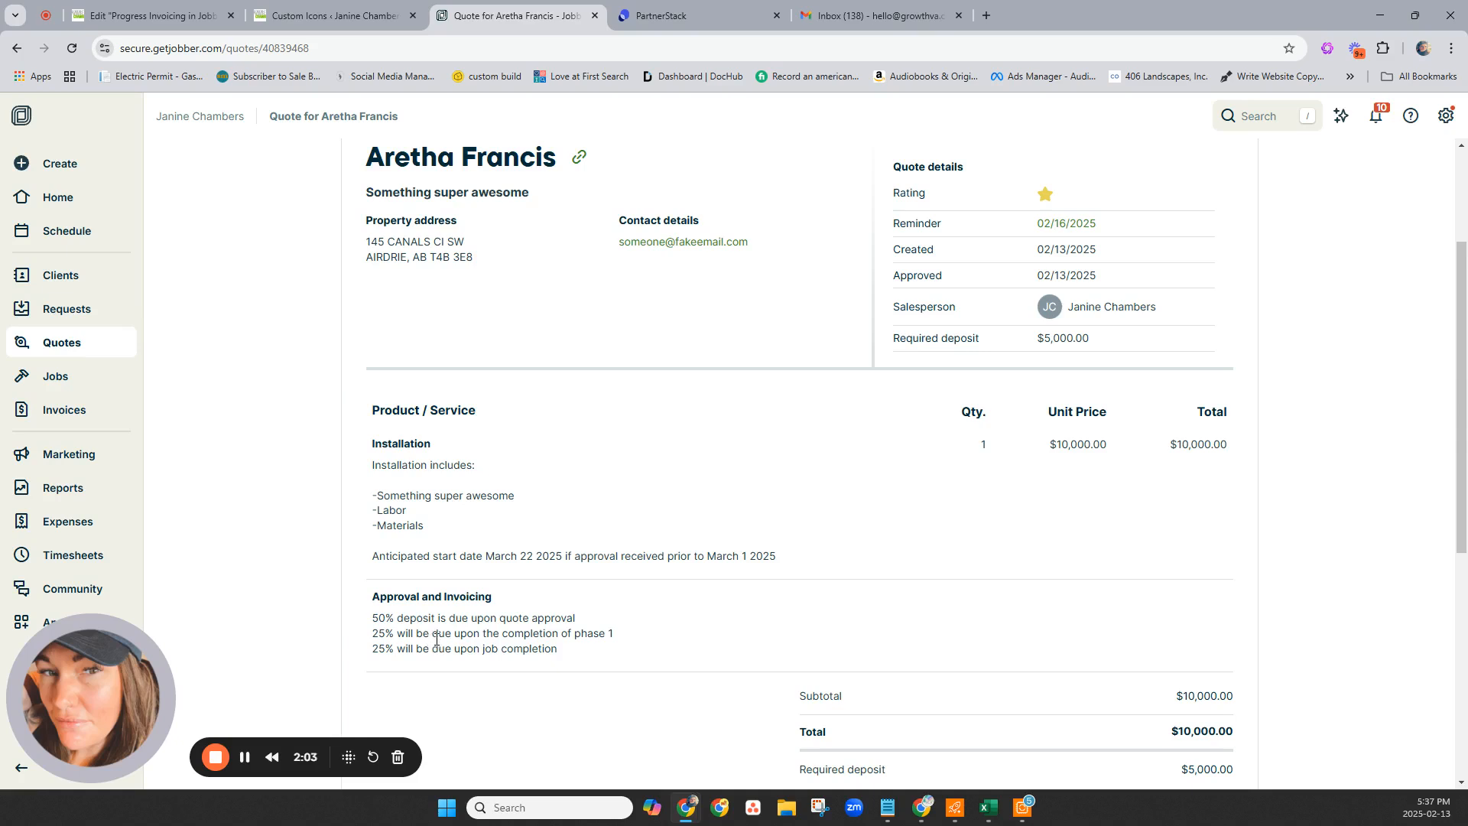
scroll(1111, 613, "down", 5)
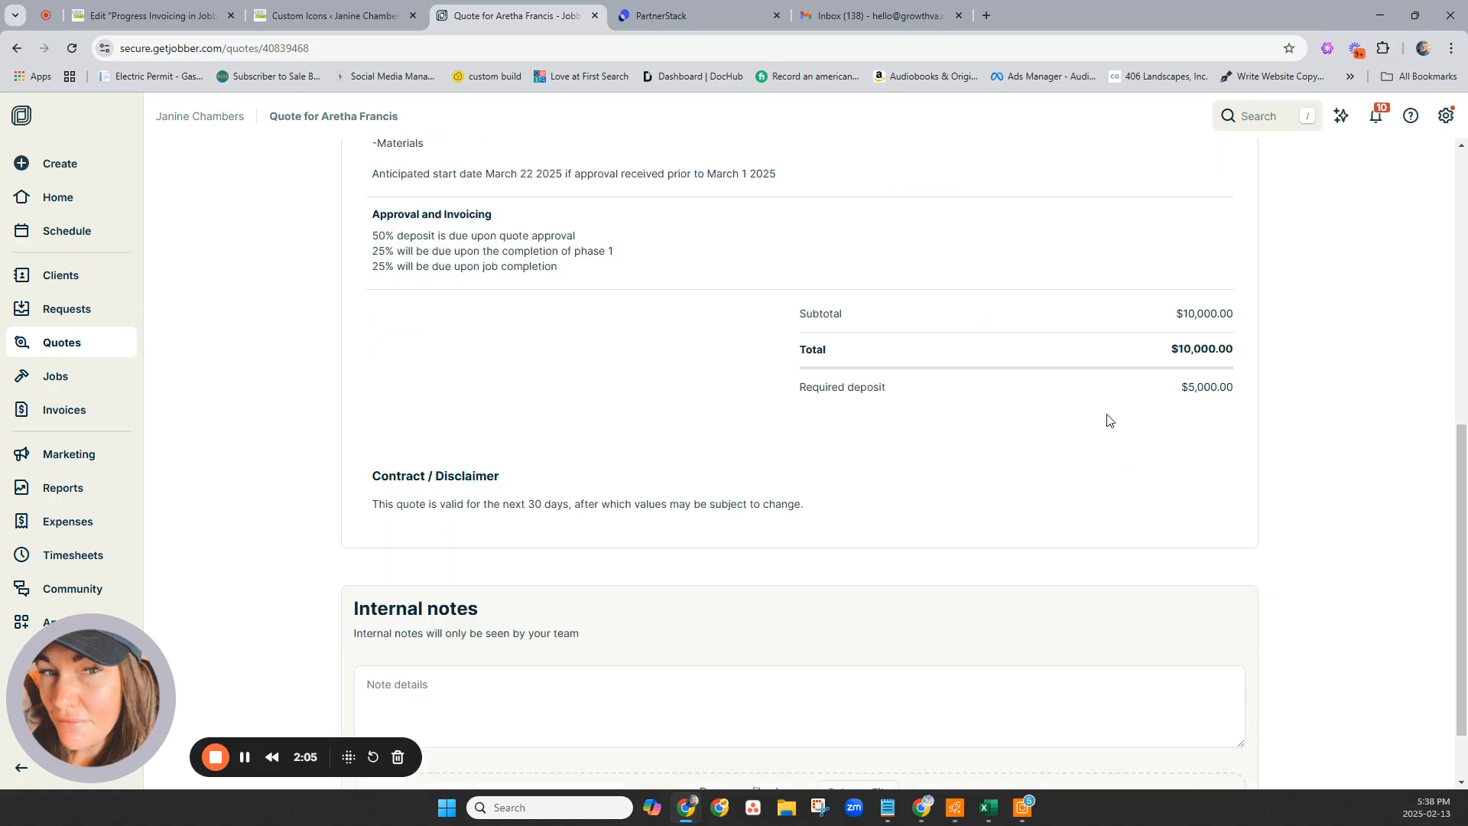
scroll(1118, 515, "down", 1)
scroll(1156, 434, "up", 10)
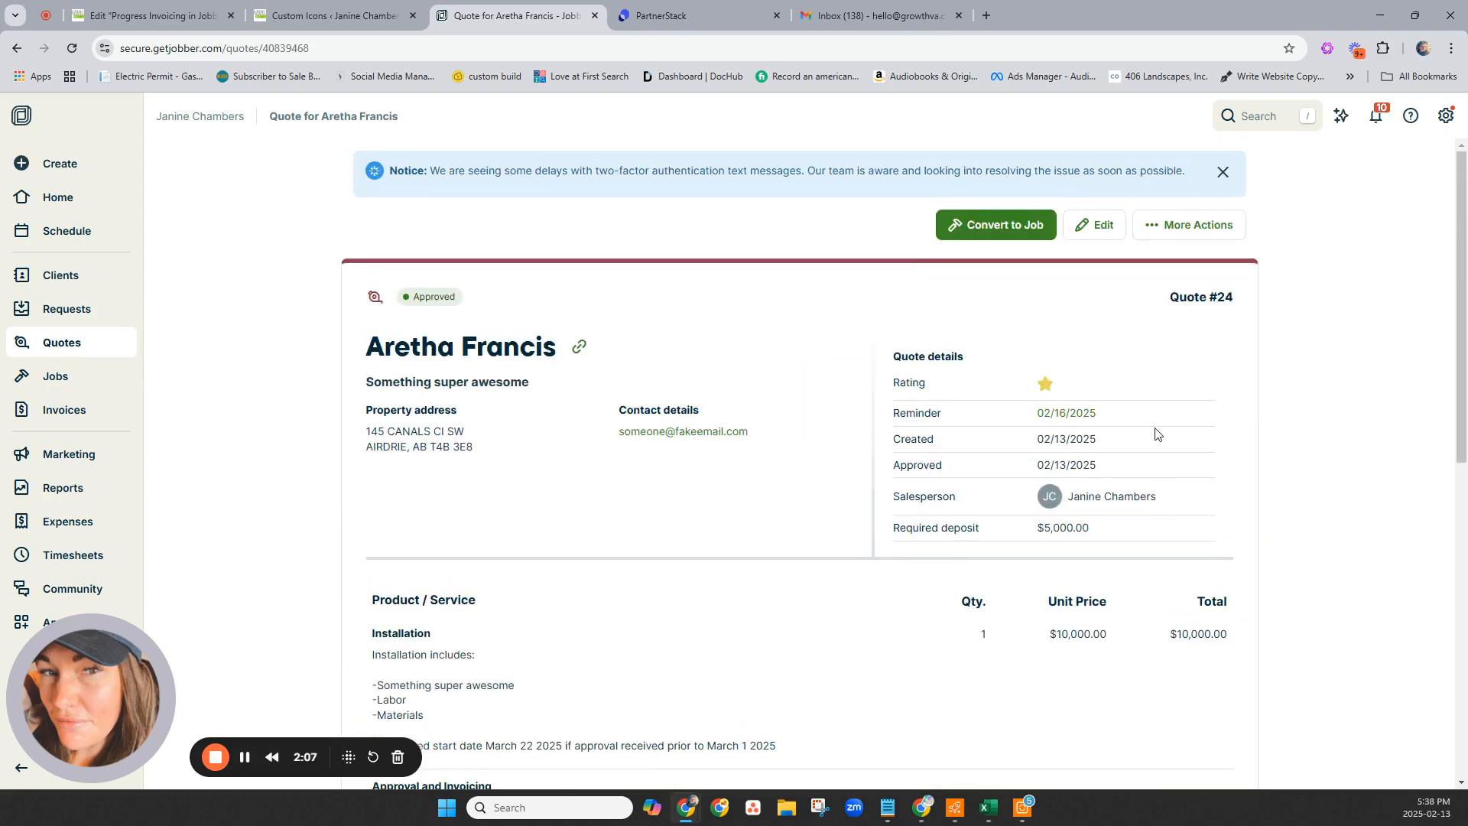
Convert Quote #24 into a new job and make a first pick of start and end dates.
left_click(1038, 222)
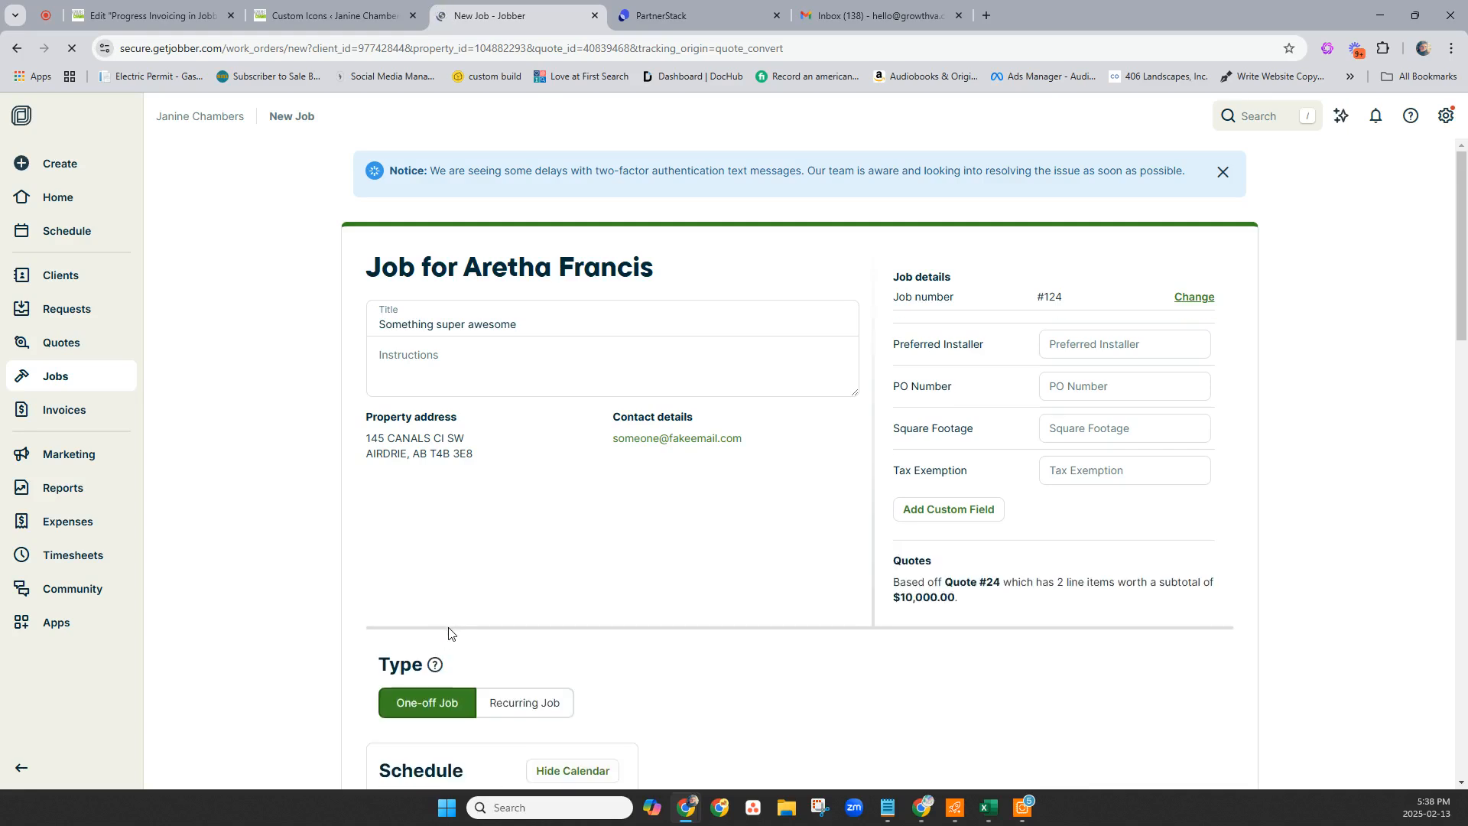
scroll(465, 646, "down", 5)
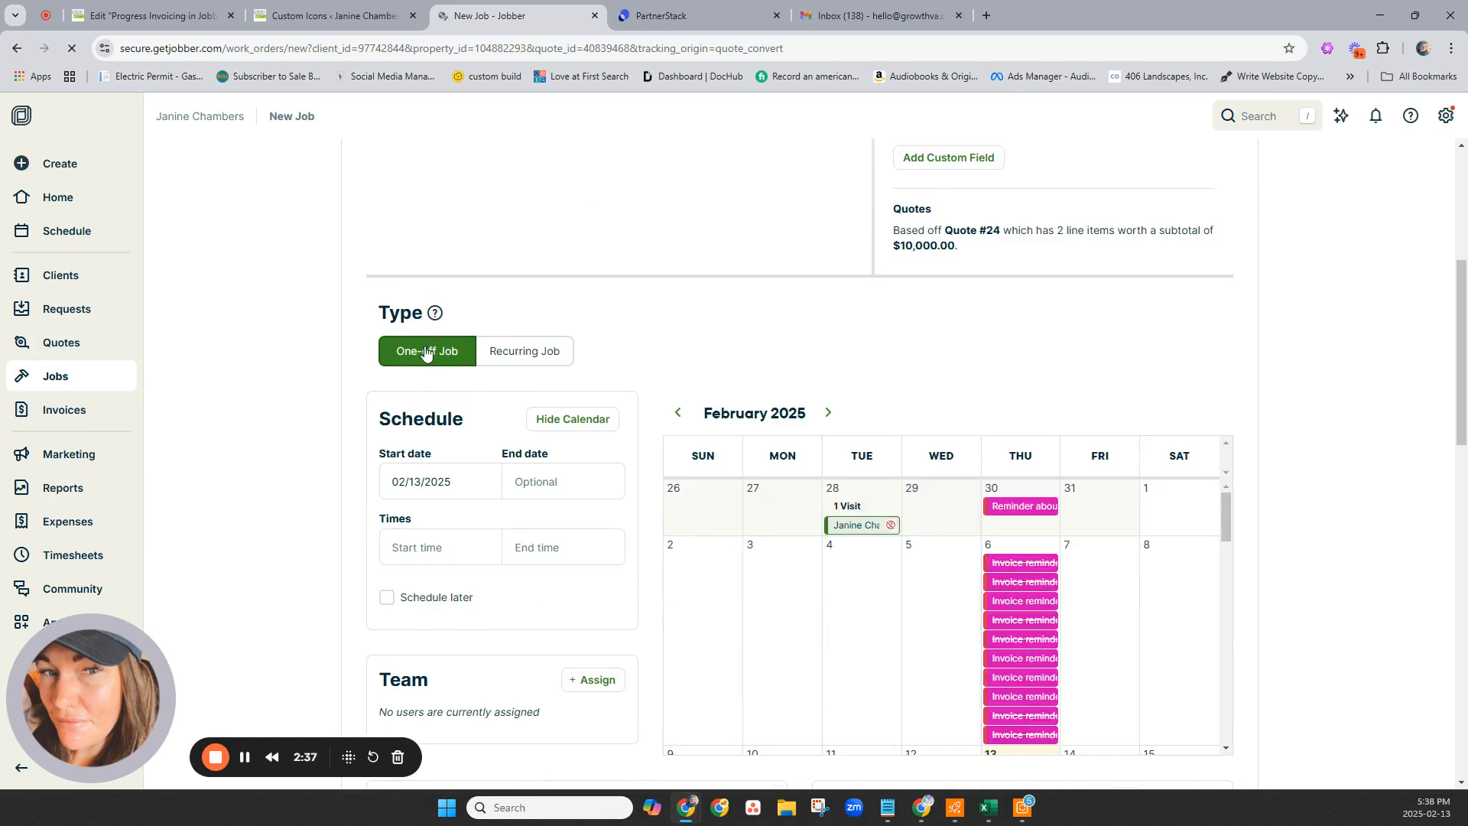
left_click(468, 481)
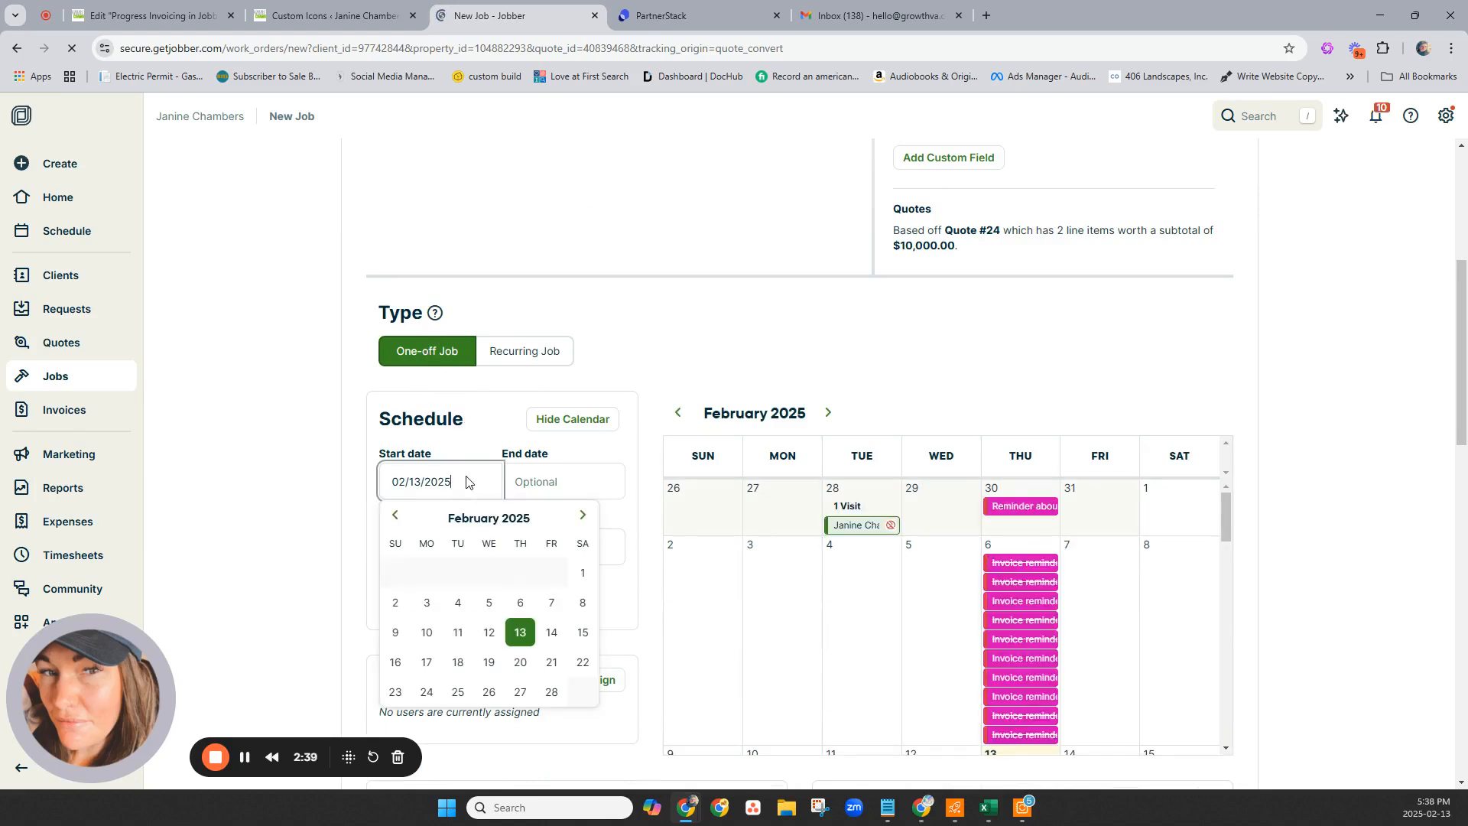
left_click(582, 515)
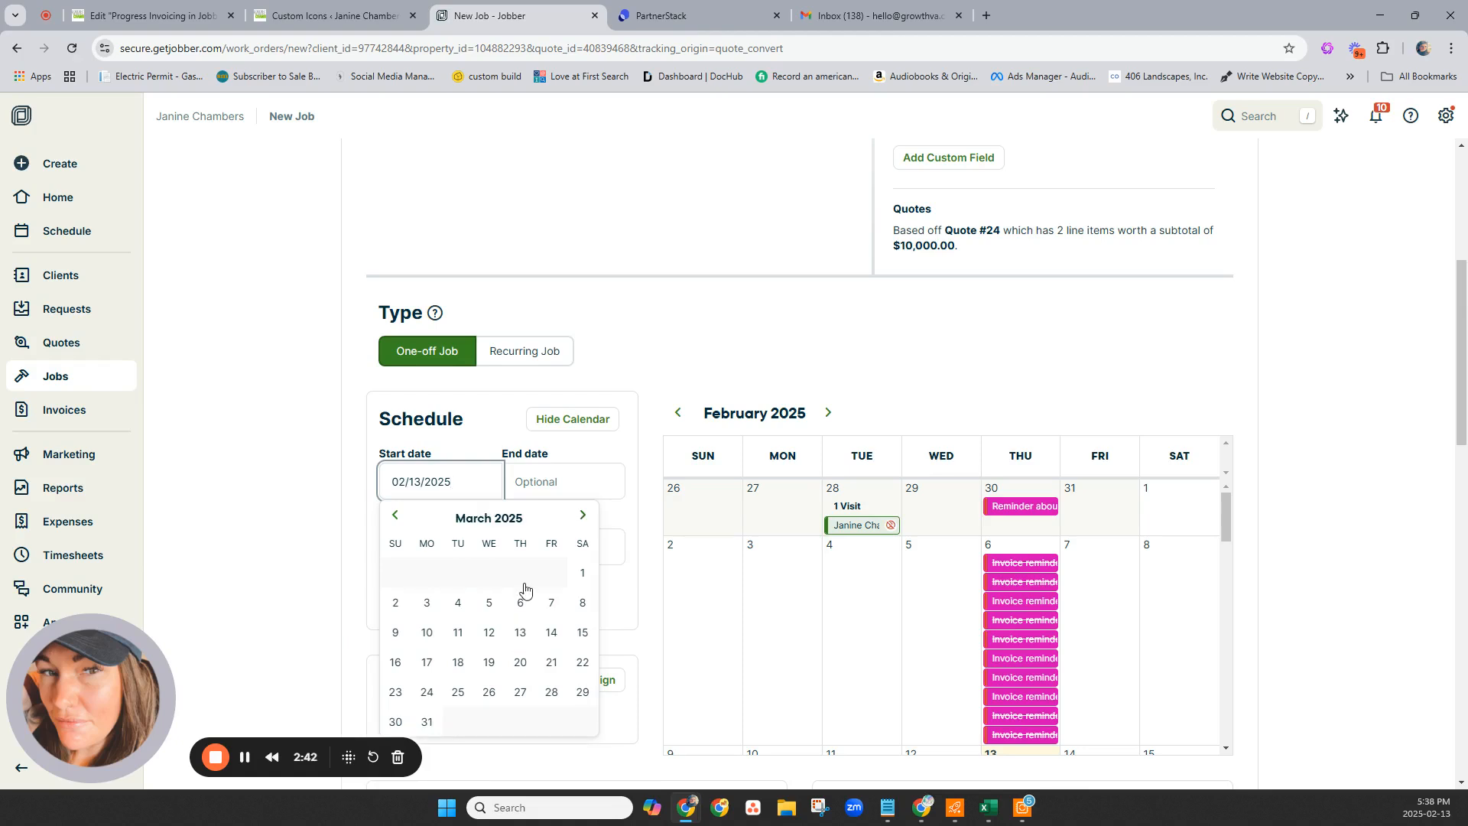
left_click(579, 663)
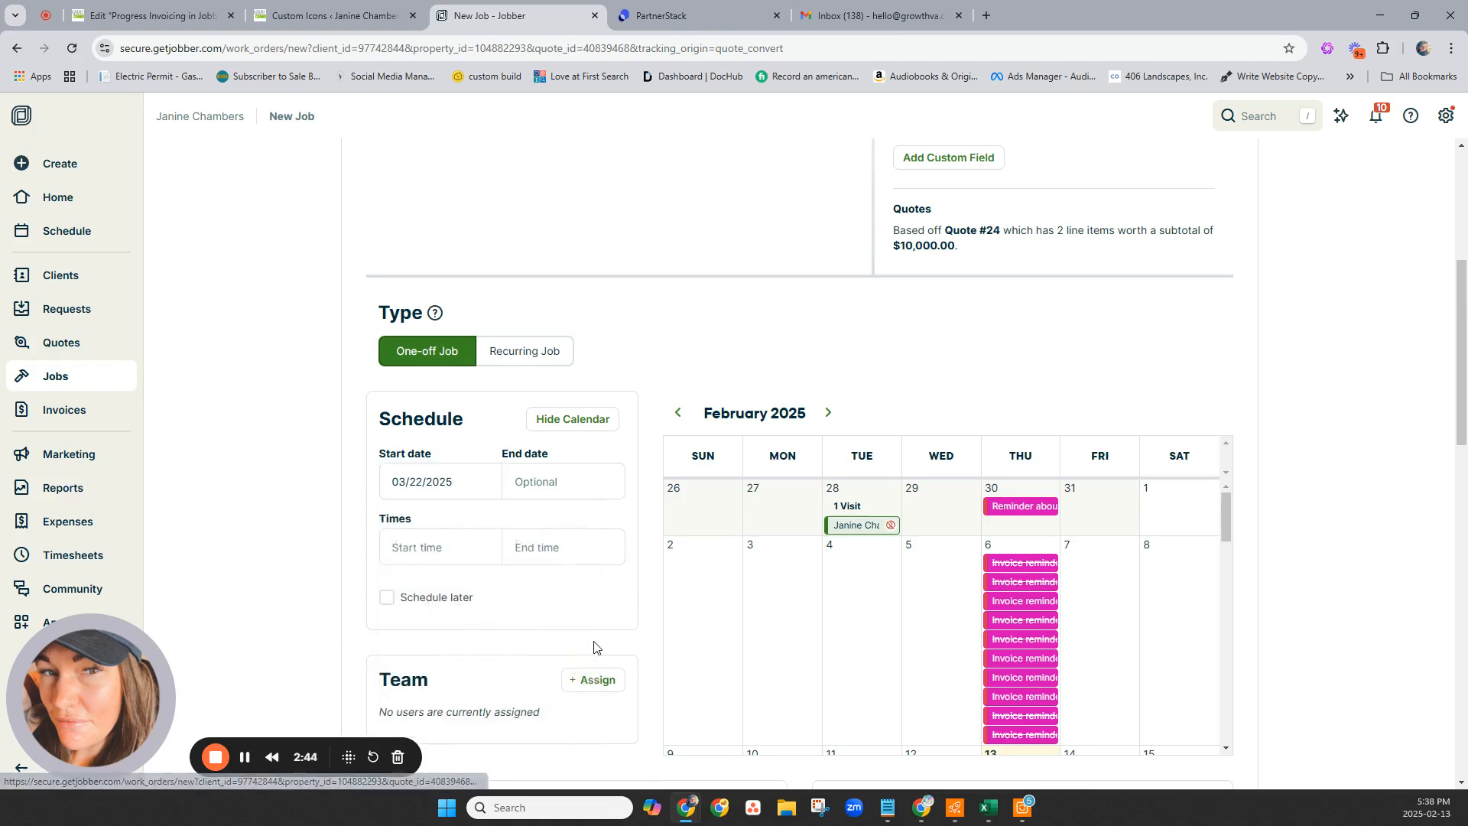
left_click(558, 478)
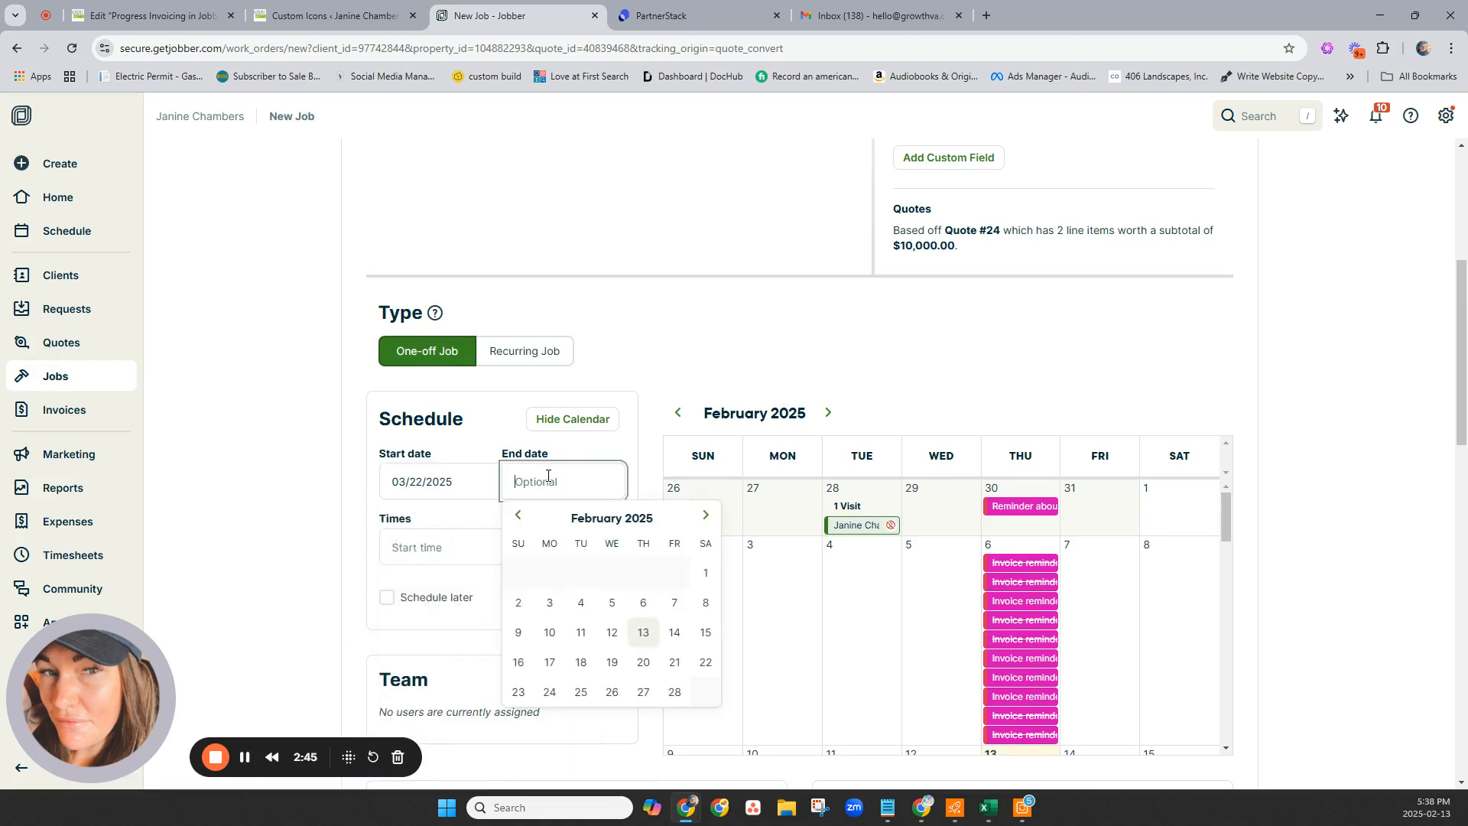
left_click(674, 664)
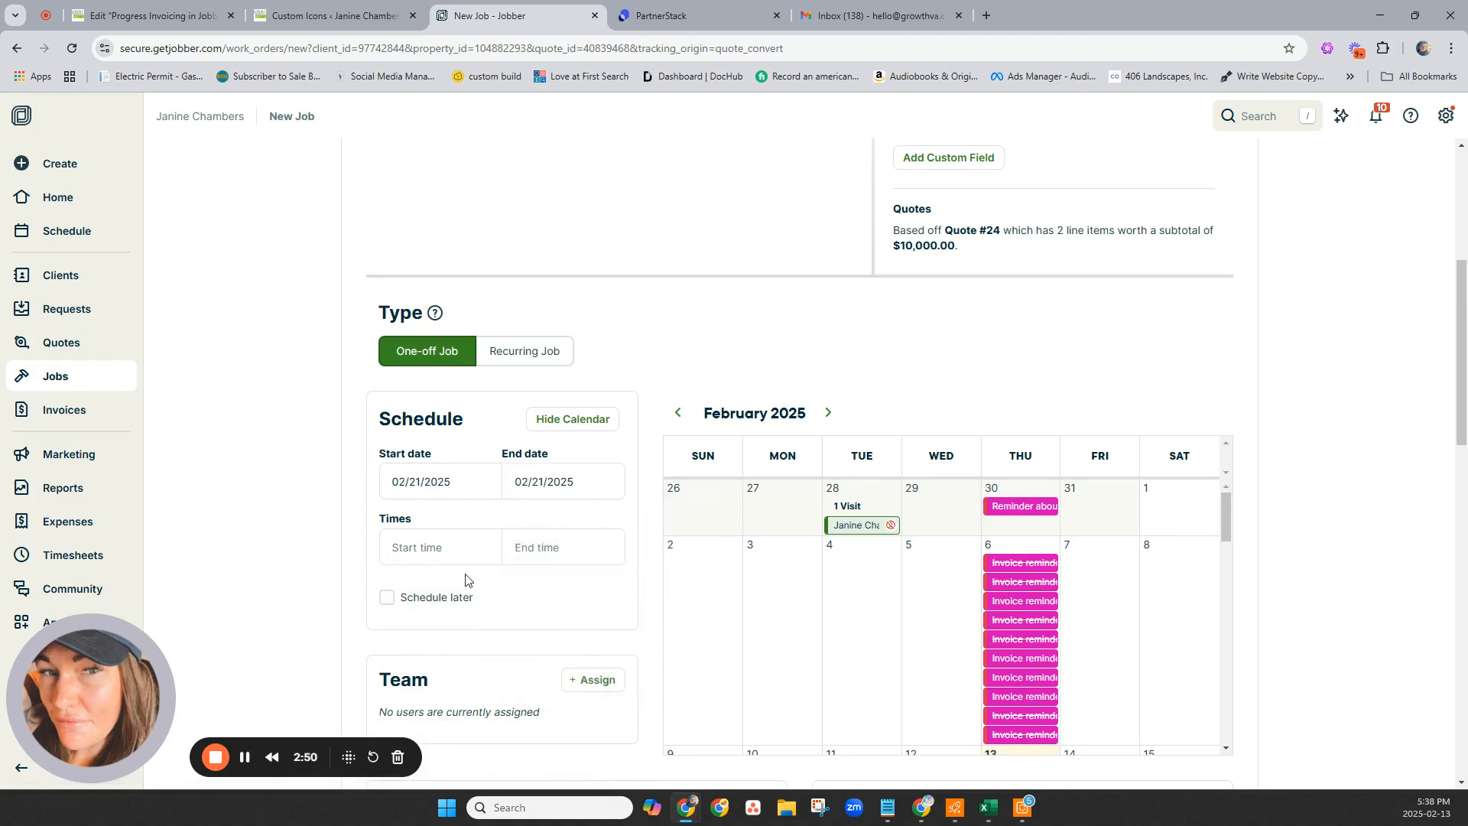
Correct the job schedule to start 03/24/2025 and end 03/31/2025.
left_click(575, 483)
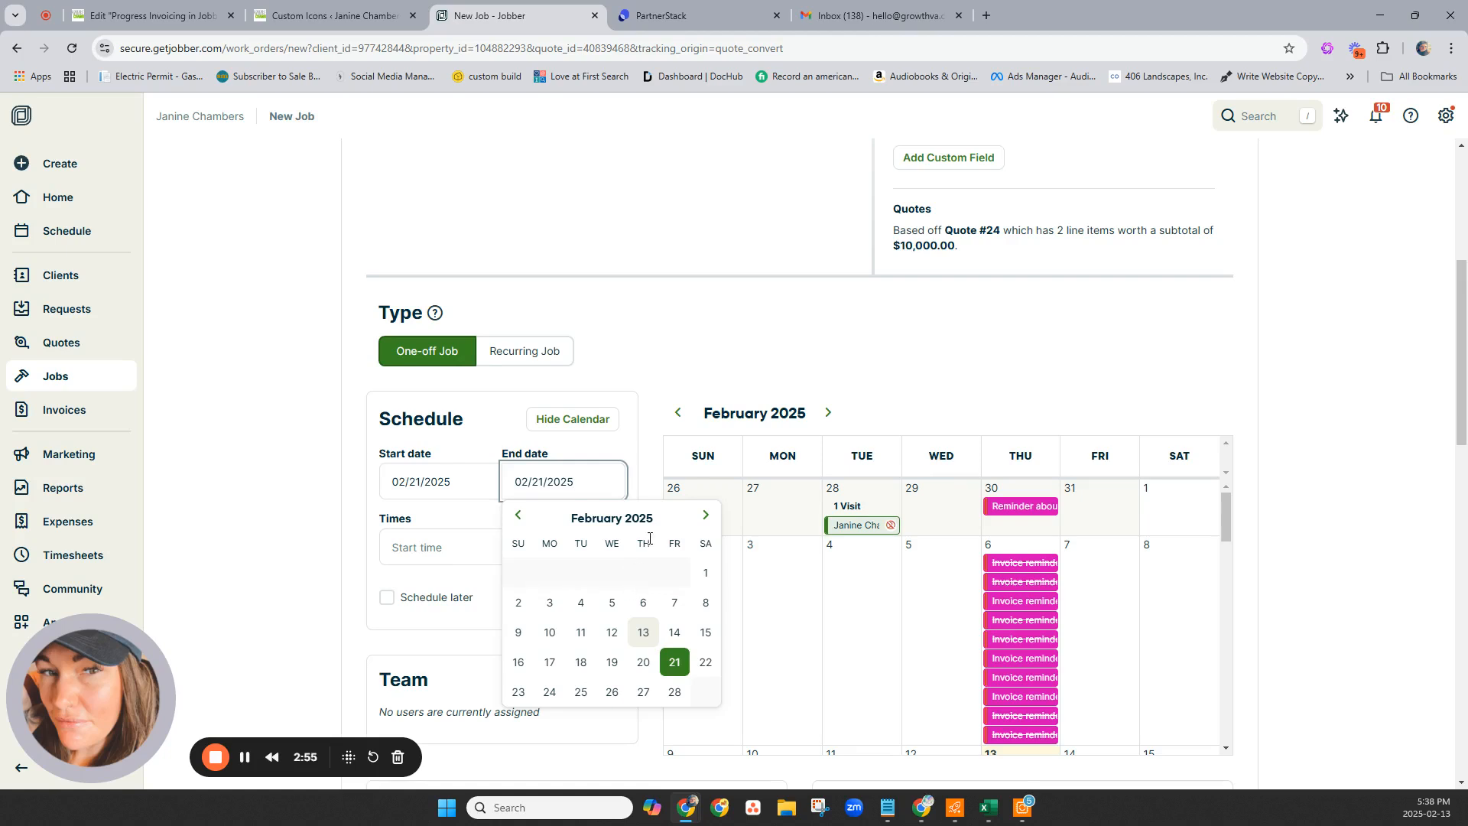
left_click(469, 476)
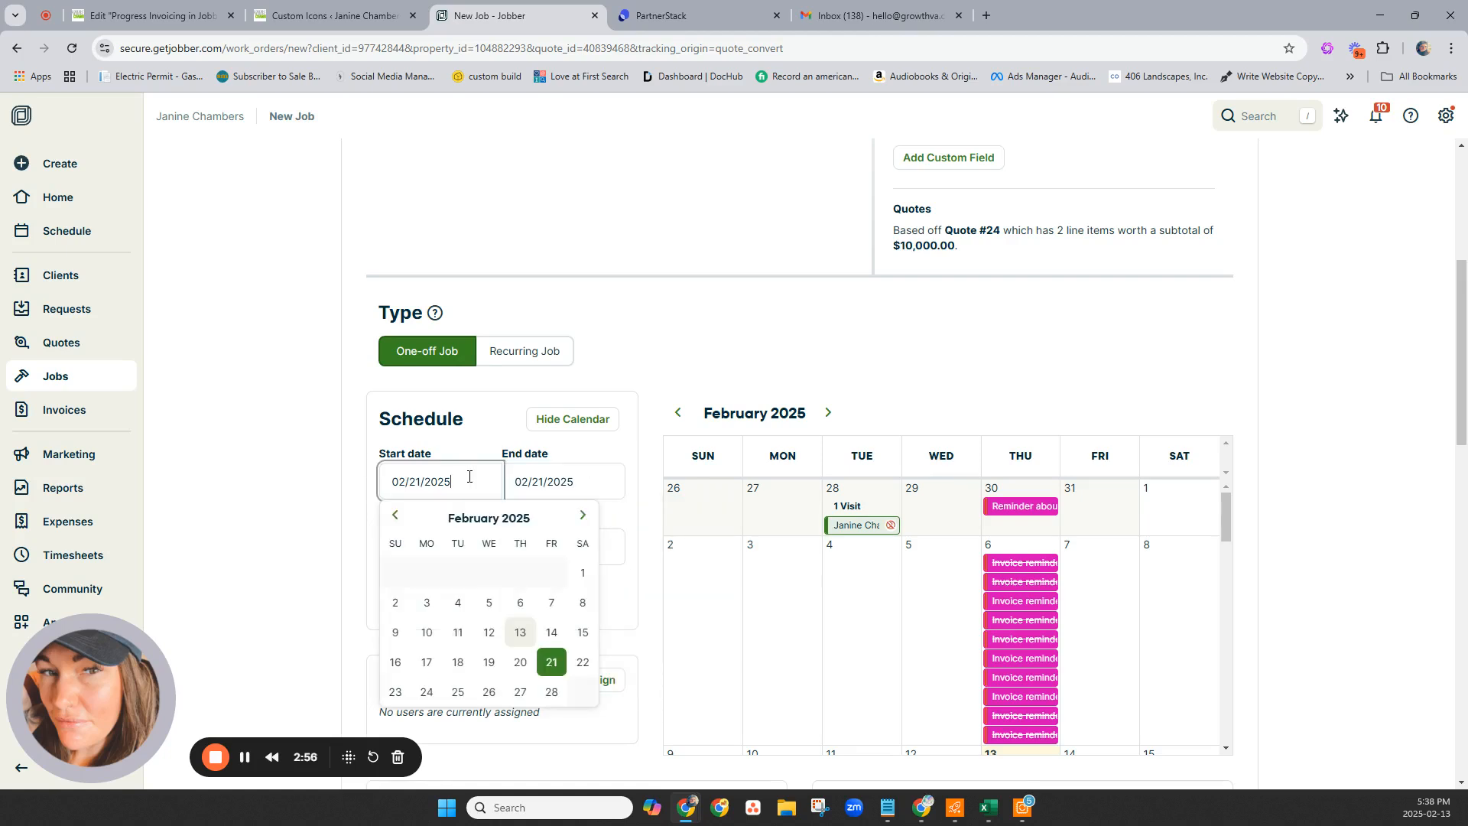
left_click(583, 516)
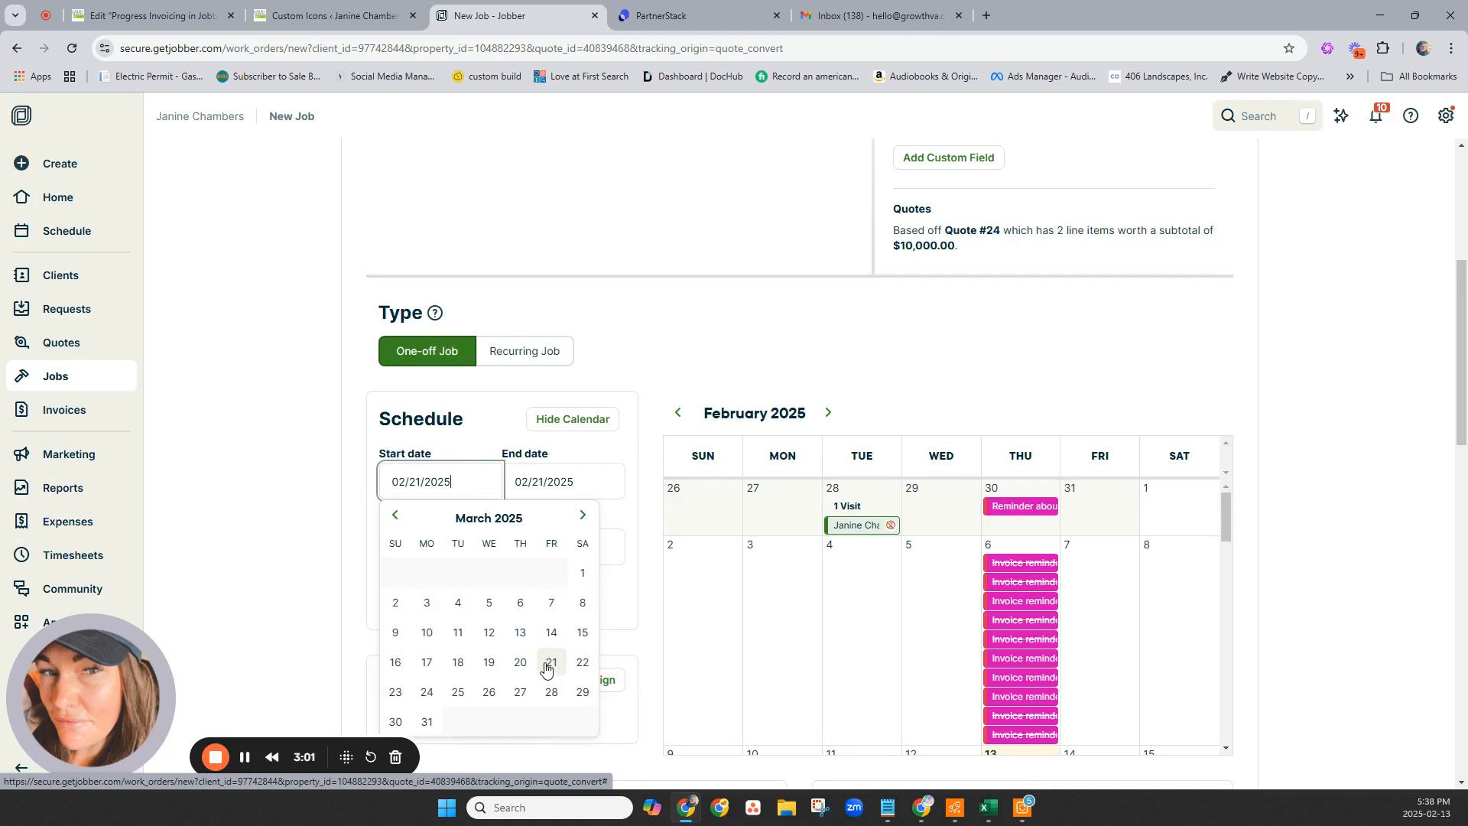
left_click(427, 693)
left_click(575, 479)
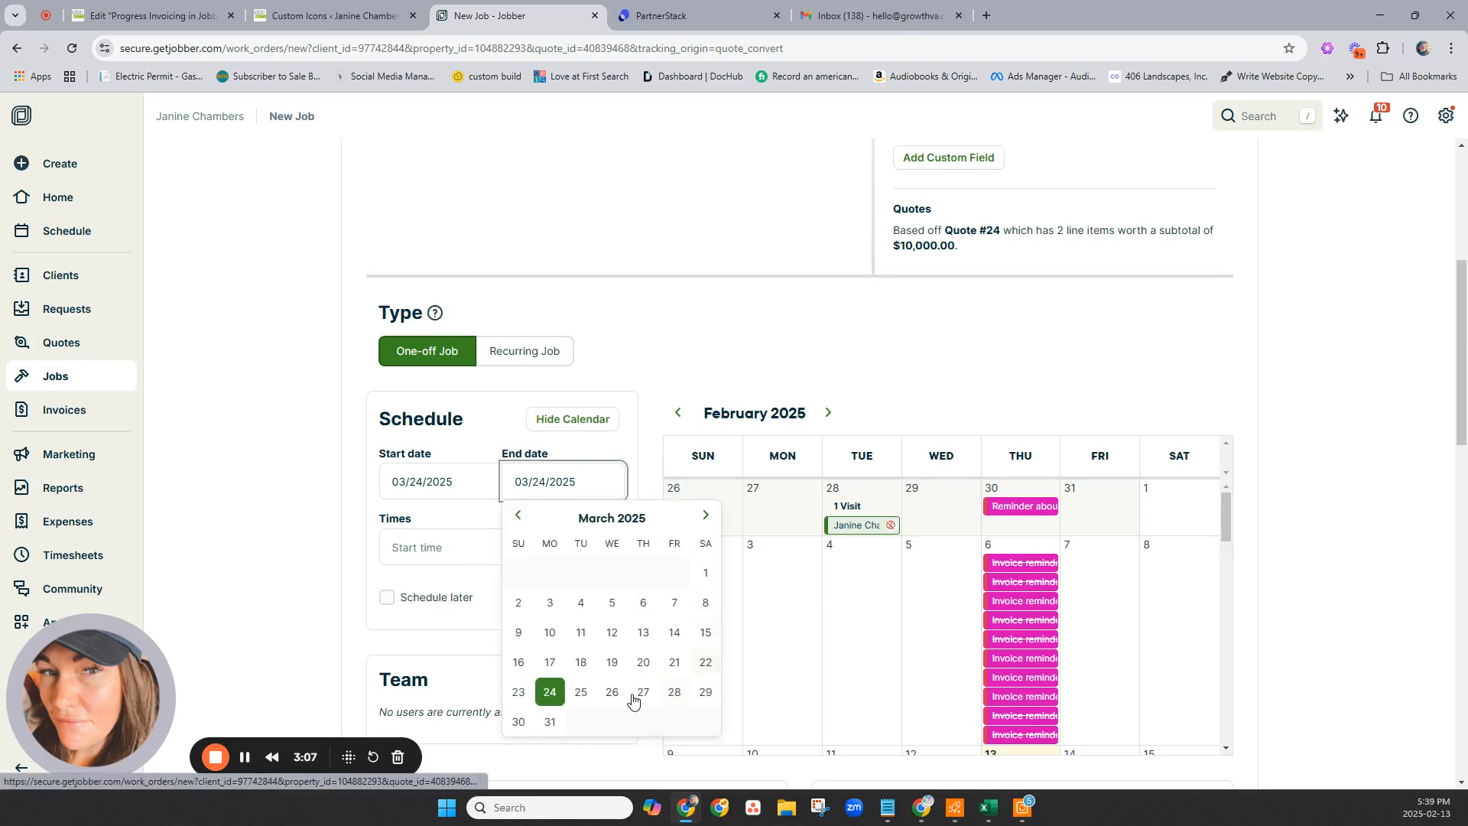
left_click(549, 722)
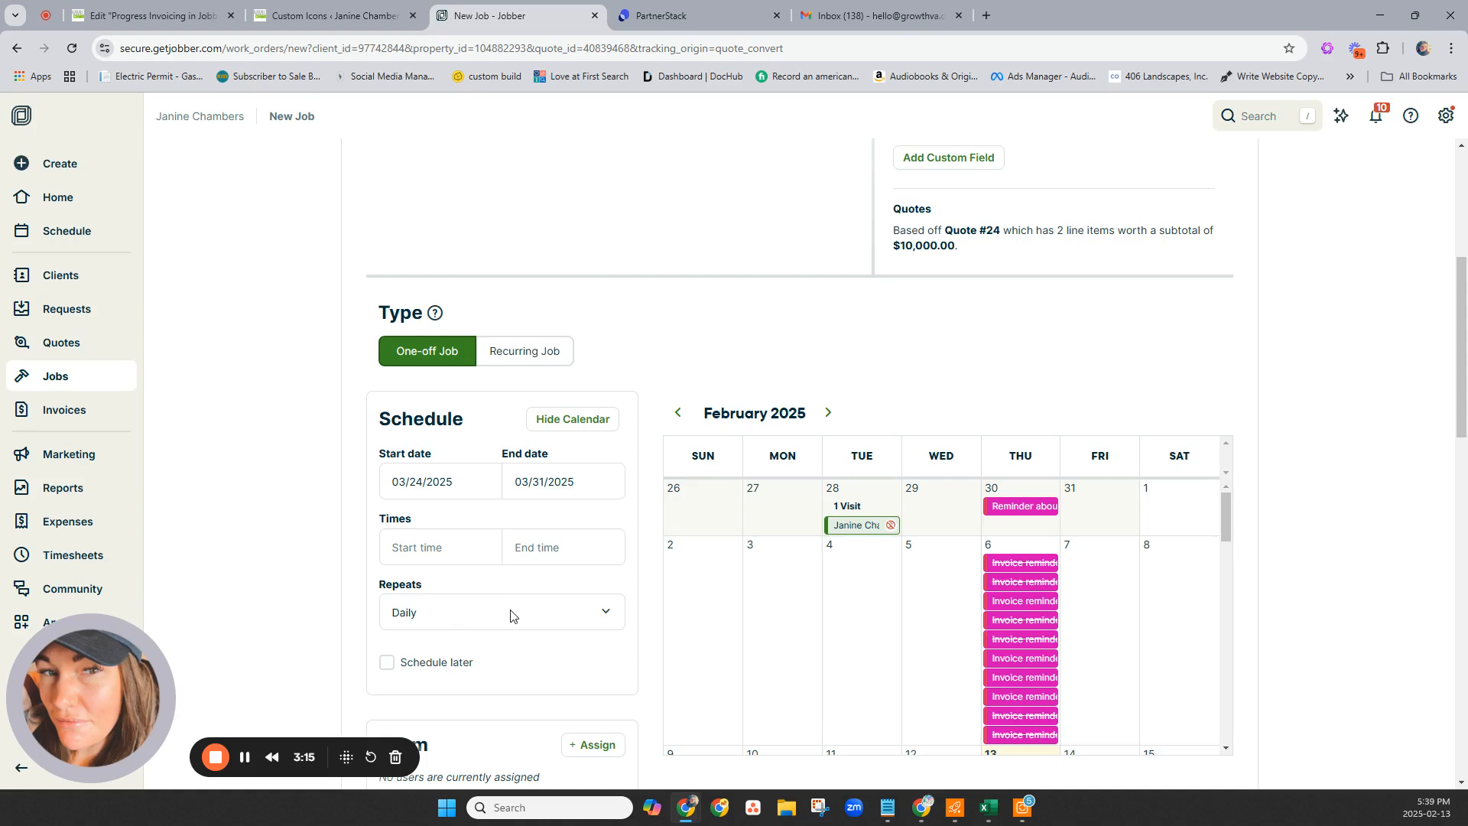
Set a custom schedule so visits repeat every week on Monday through Friday.
left_click(459, 613)
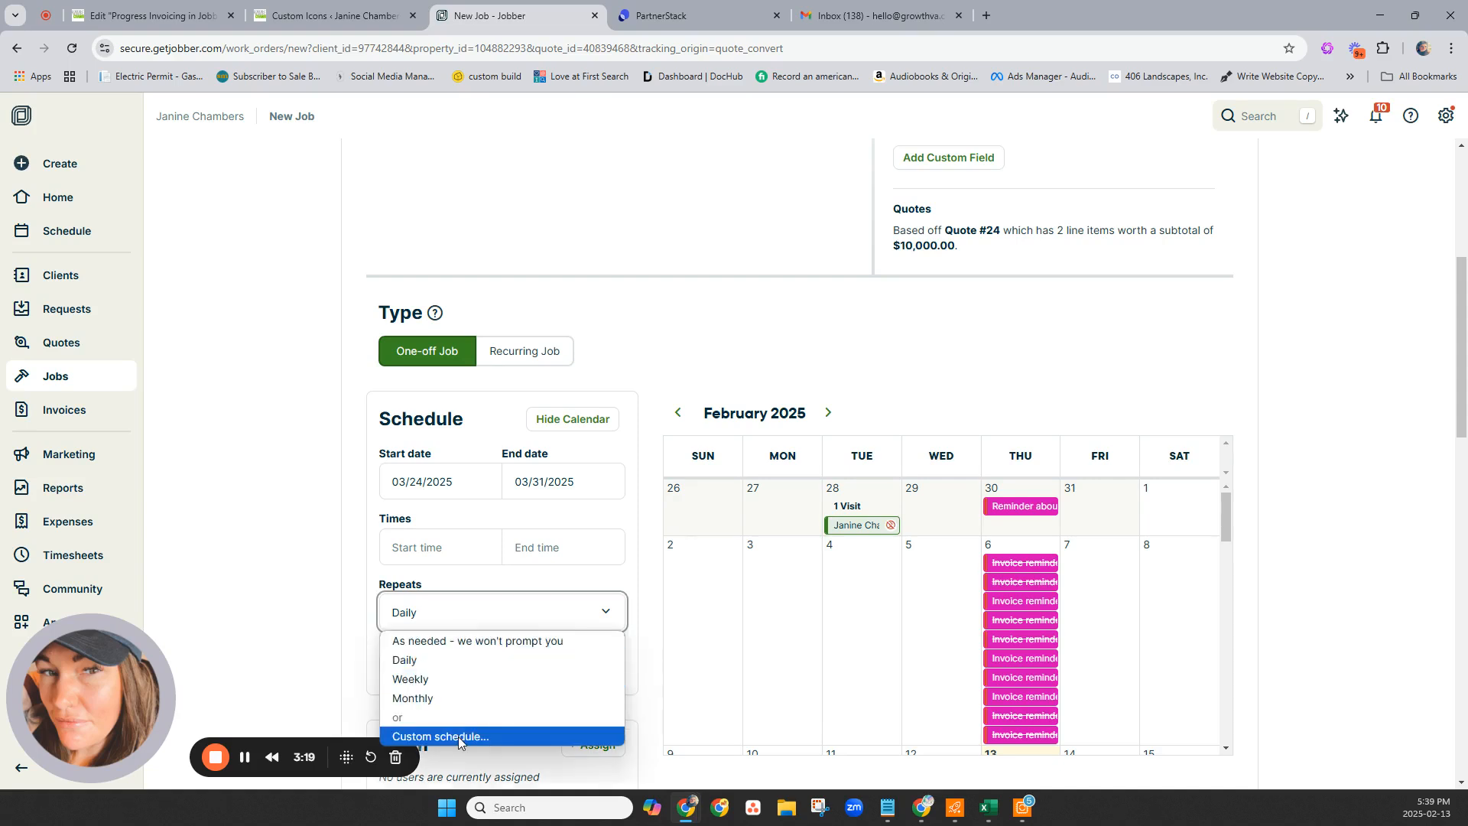
left_click(440, 681)
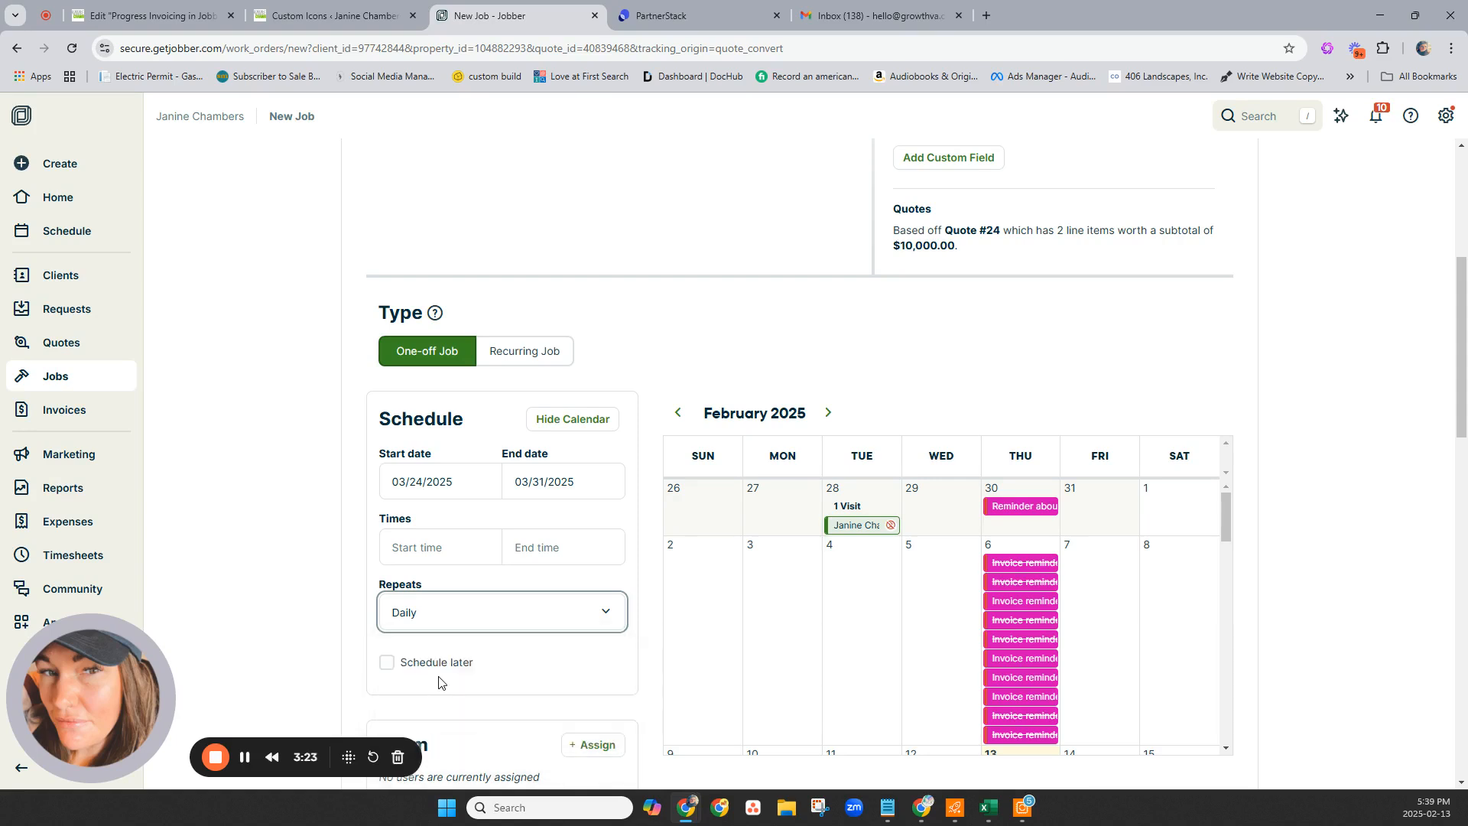
left_click(459, 612)
left_click(454, 736)
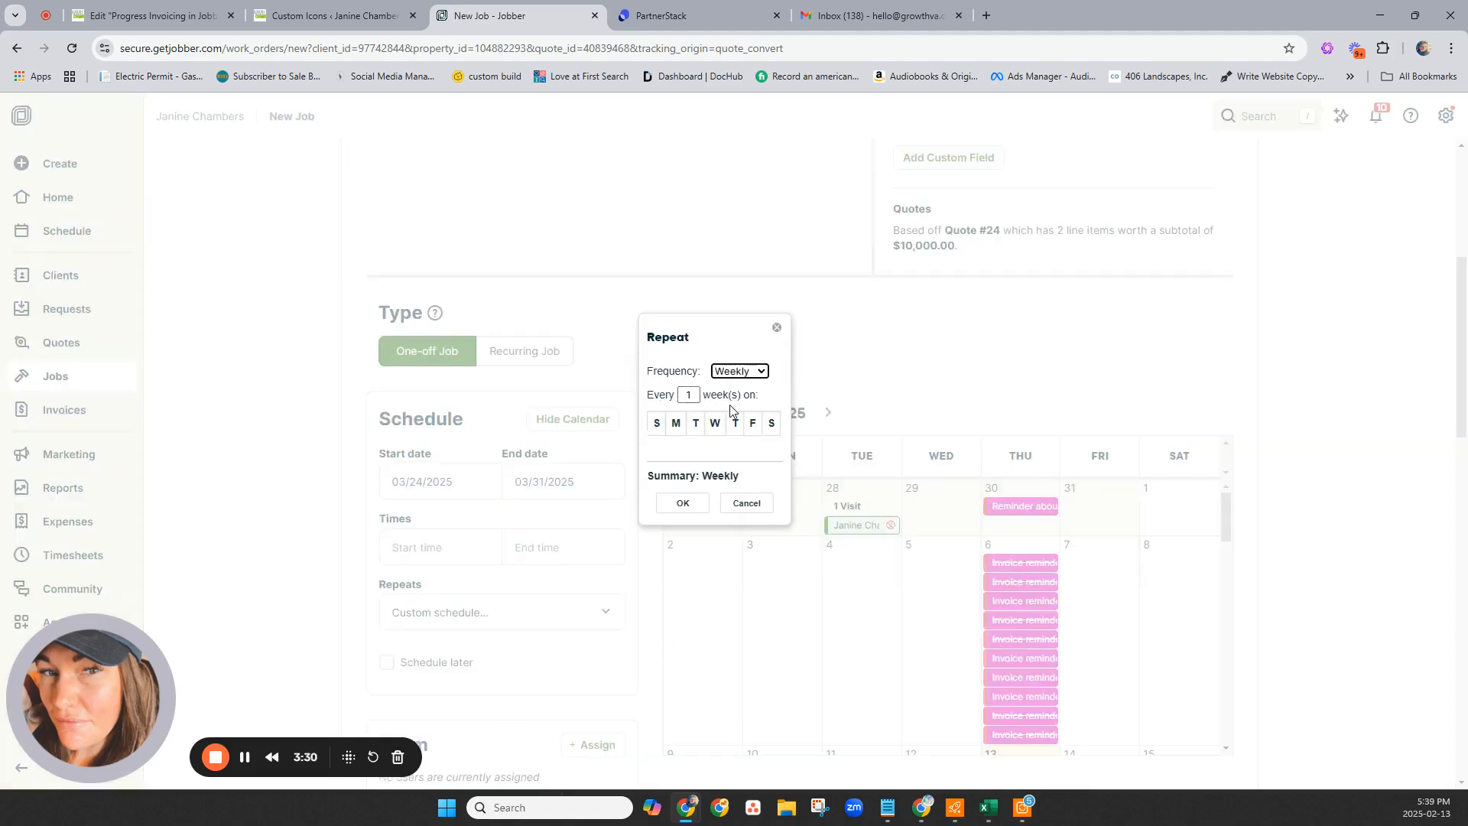
left_click(676, 423)
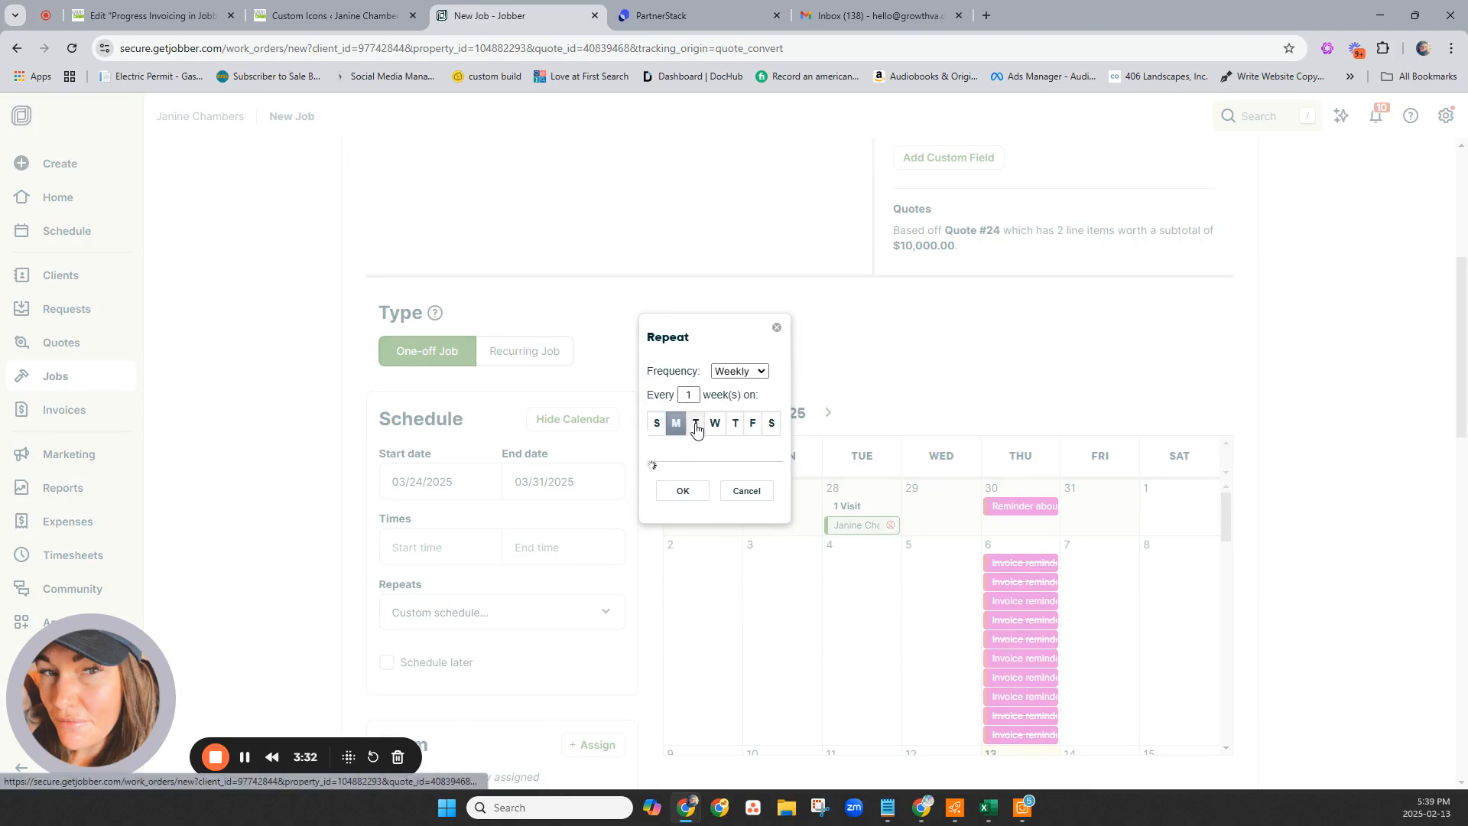
left_click(695, 423)
left_click(716, 424)
left_click(735, 424)
left_click(752, 425)
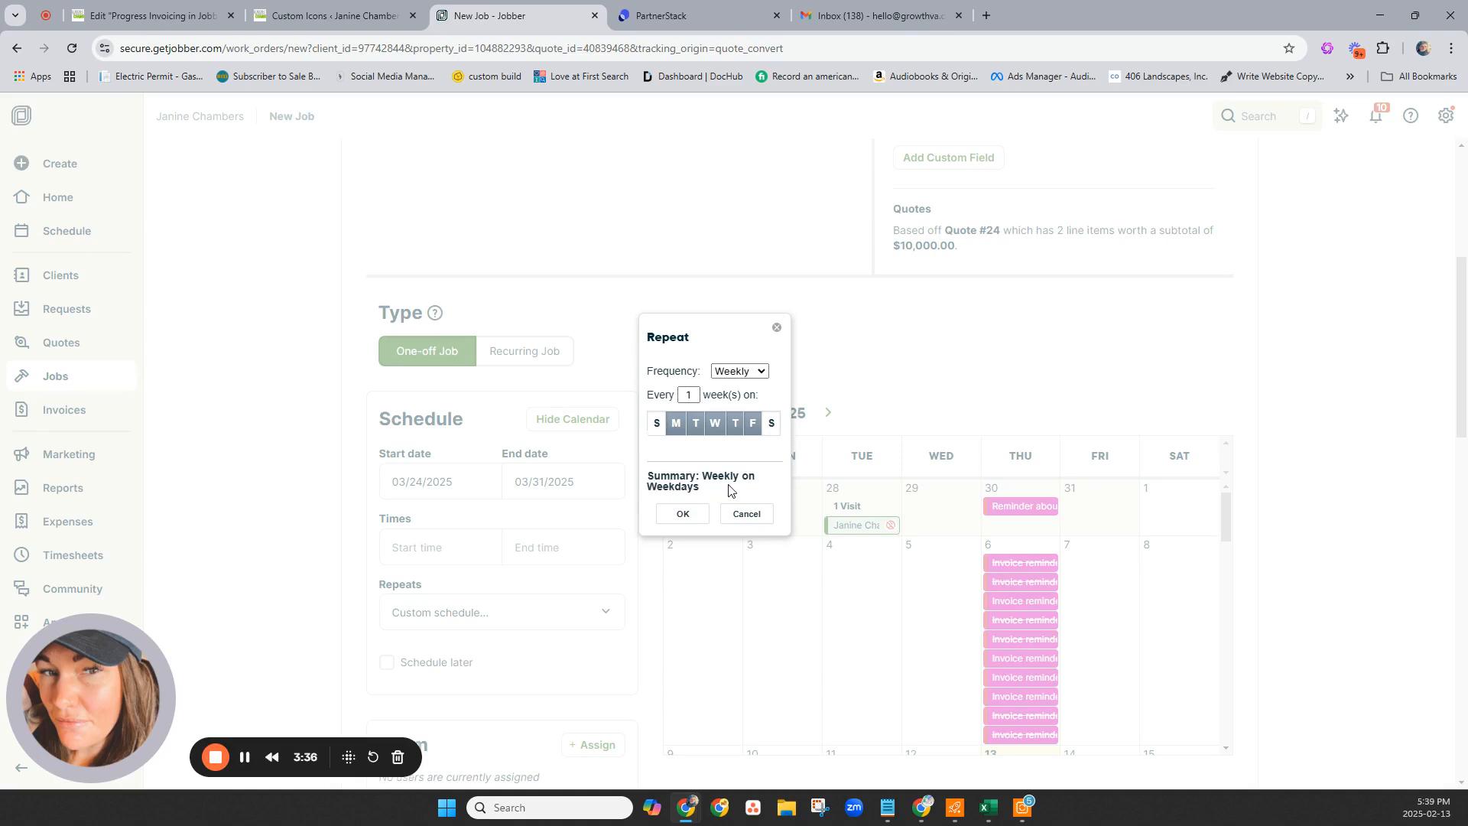
left_click(681, 516)
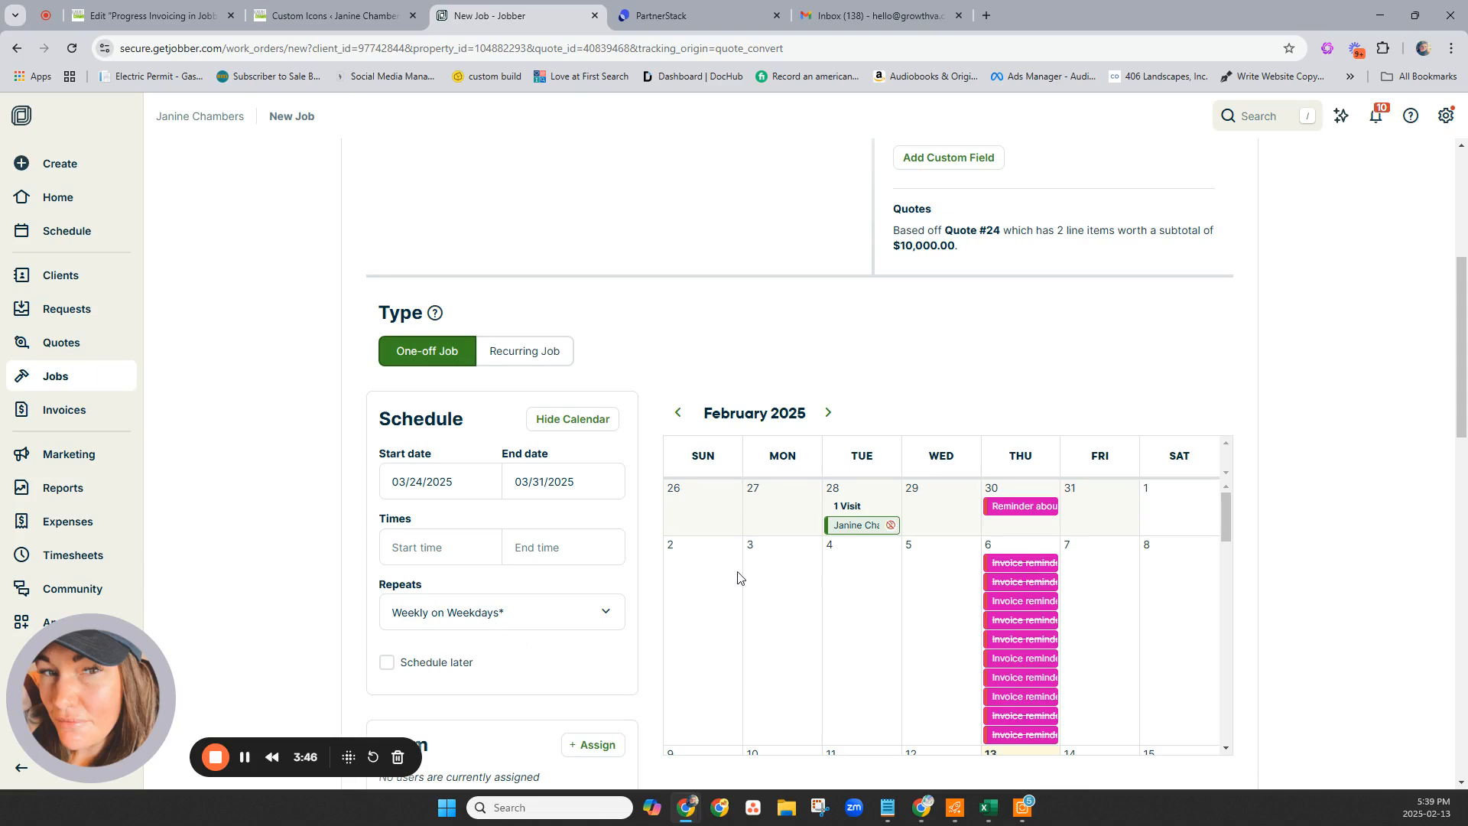
Assign the first team member to the job and untick the Backflow Test Form.
scroll(893, 610, "down", 3)
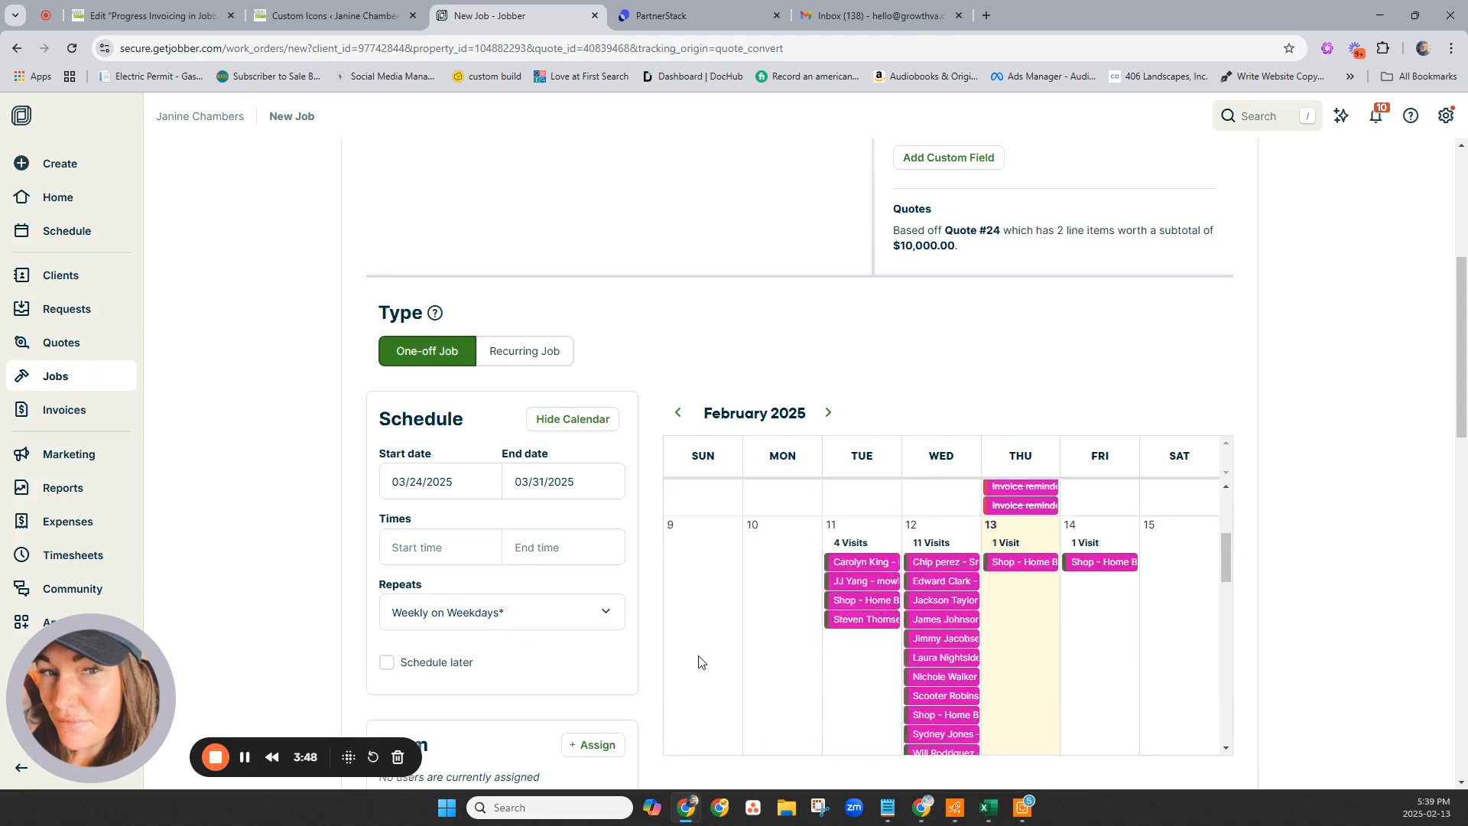
scroll(444, 654, "down", 3)
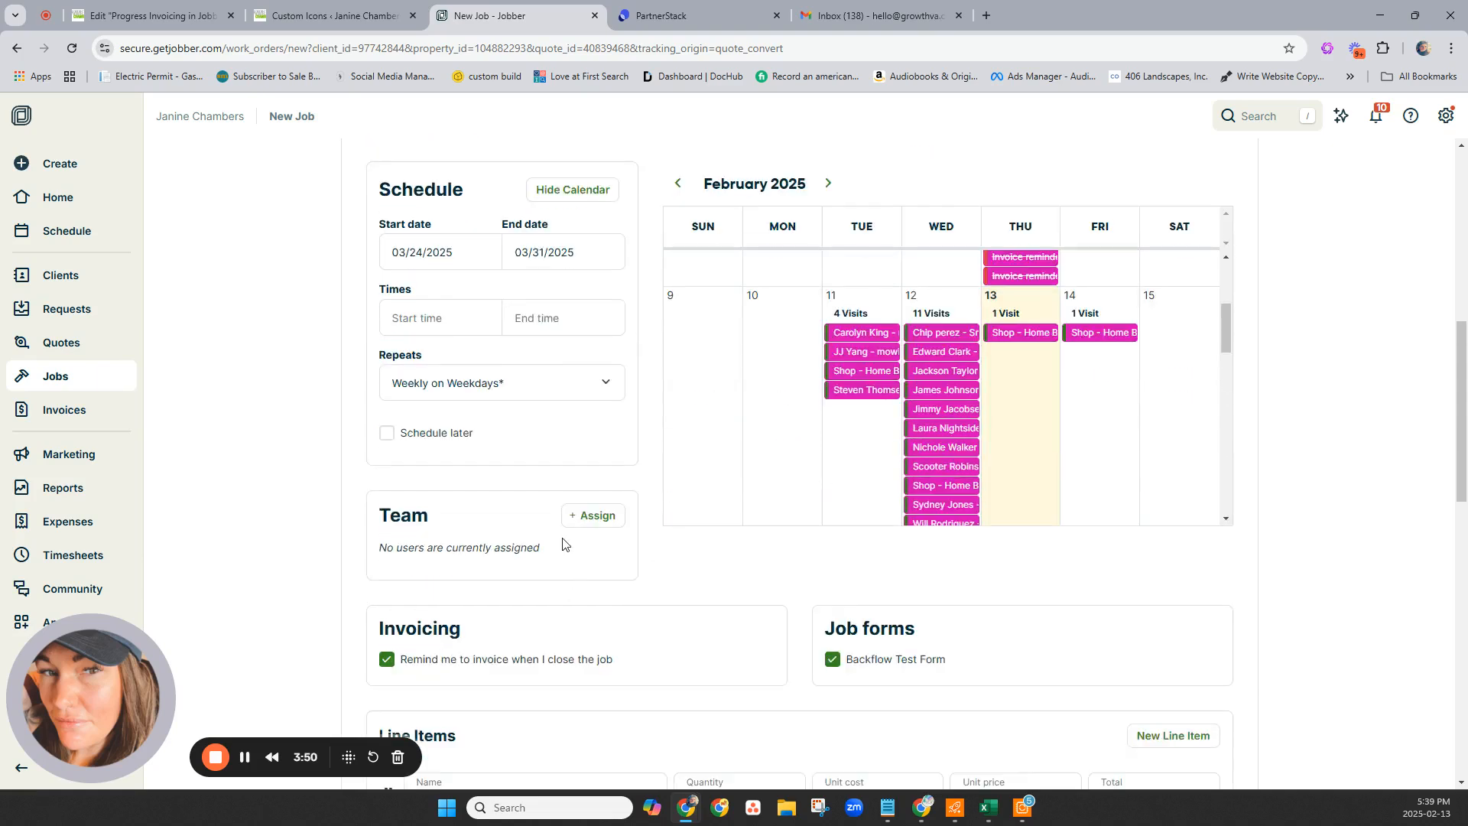
left_click(595, 515)
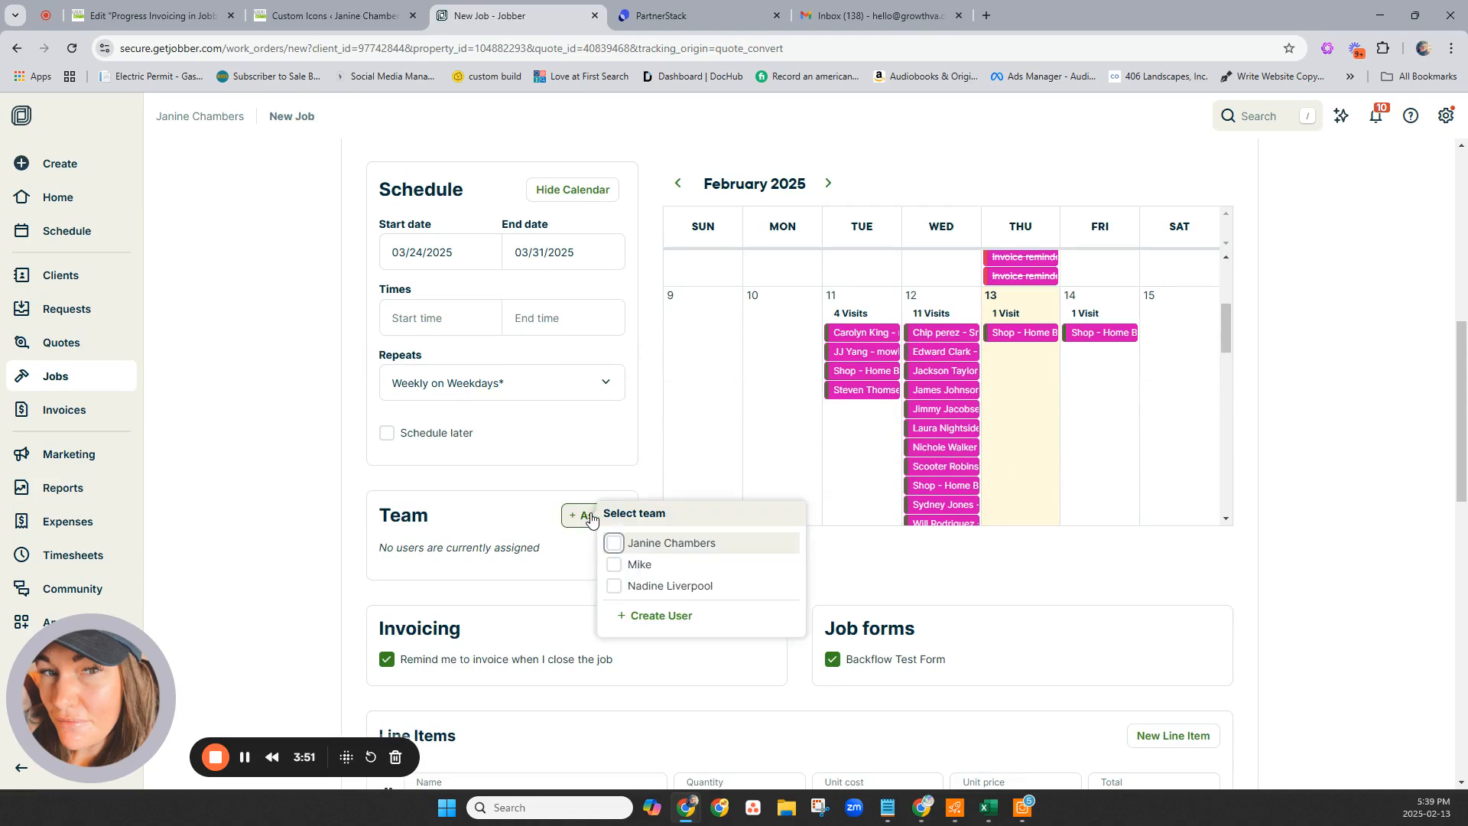
left_click(614, 543)
scroll(341, 563, "down", 5)
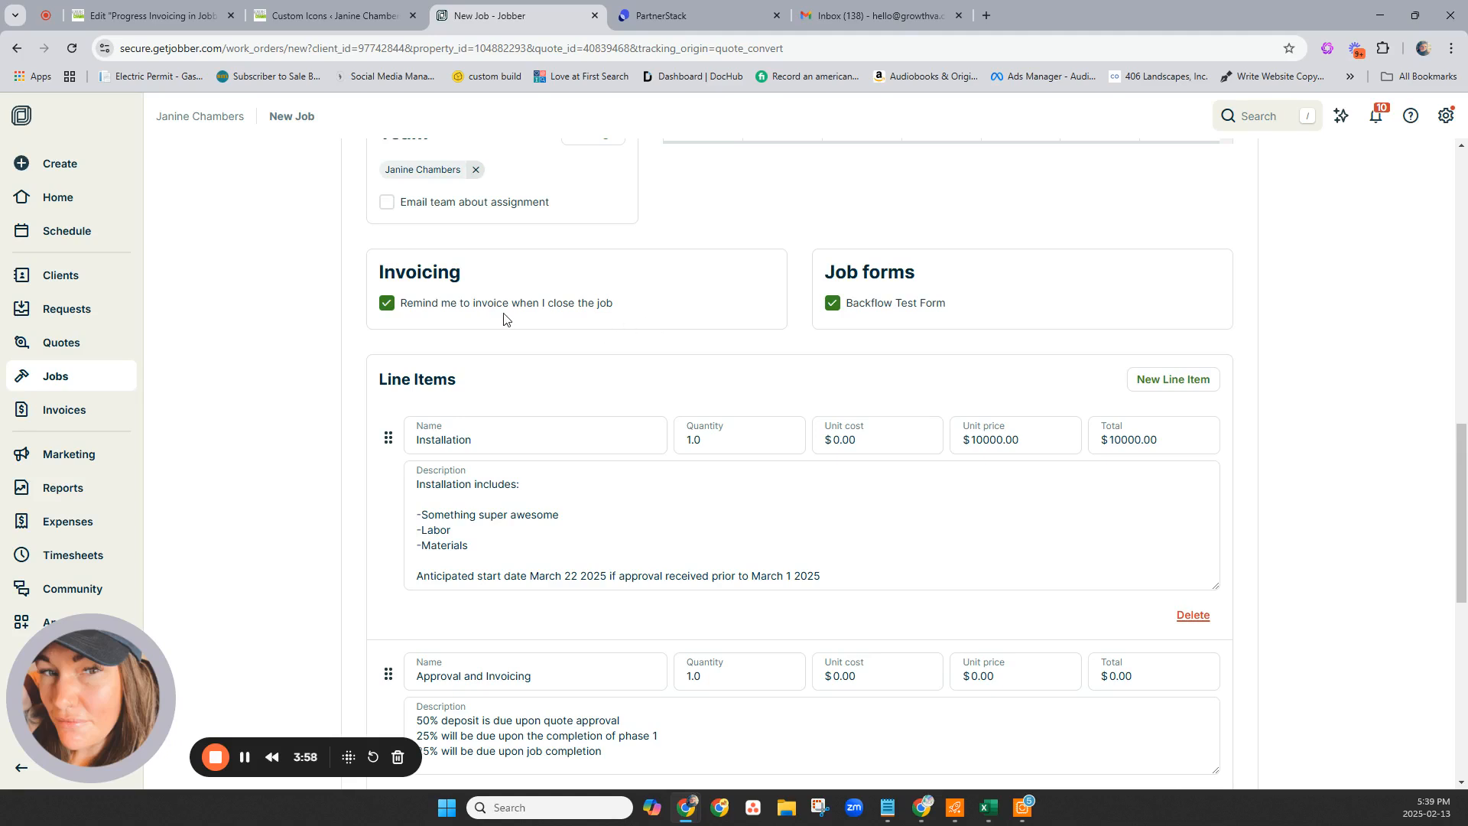
left_click(834, 303)
scroll(935, 322, "down", 1)
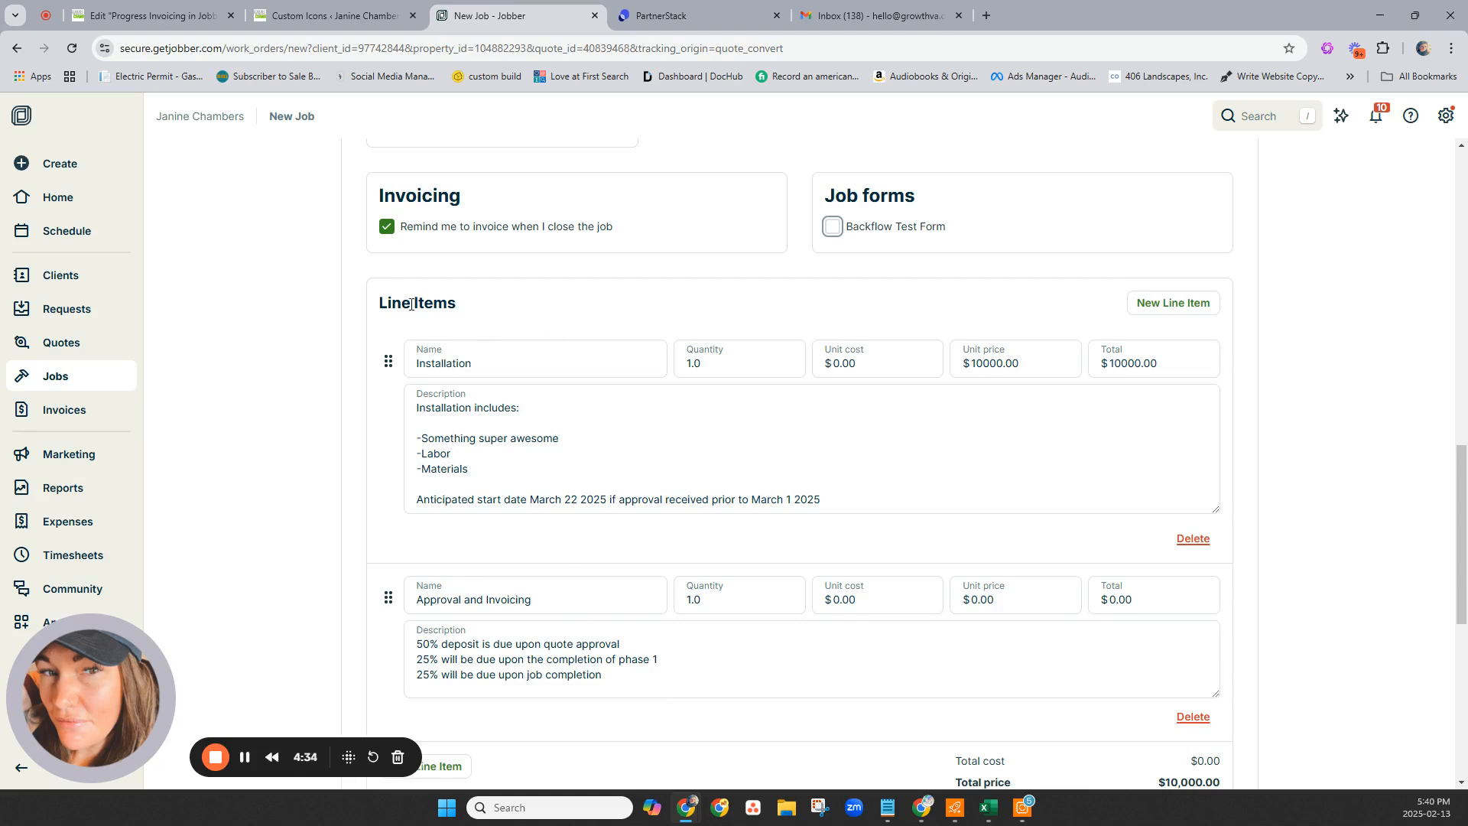
Move the 50/25/25% payment terms text into the Installation description, replacing the start-date line.
left_click(629, 678)
left_click_drag(628, 678, 391, 640)
key("ctrl+c")
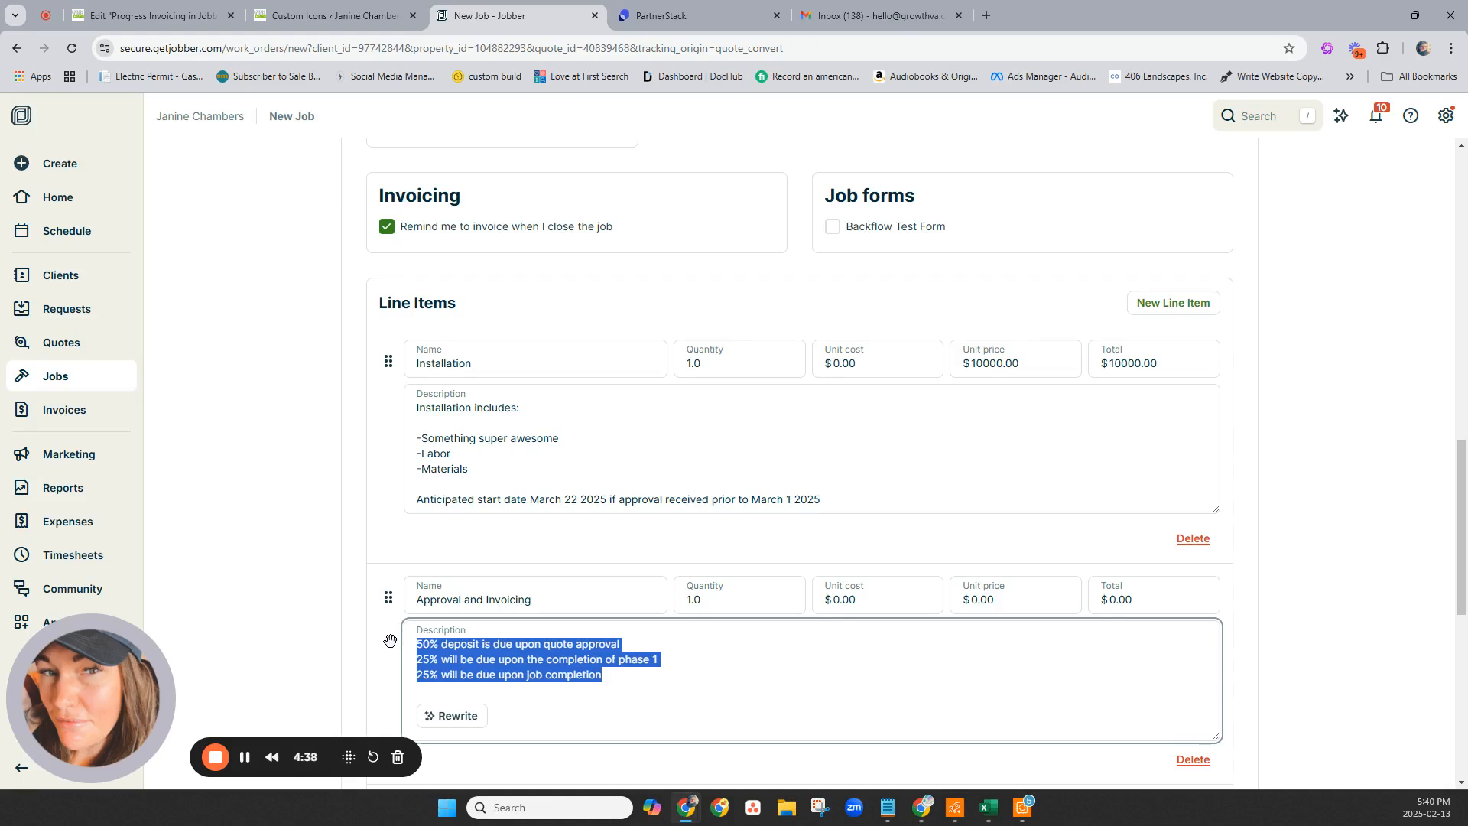
key("BackSpace")
left_click(491, 469)
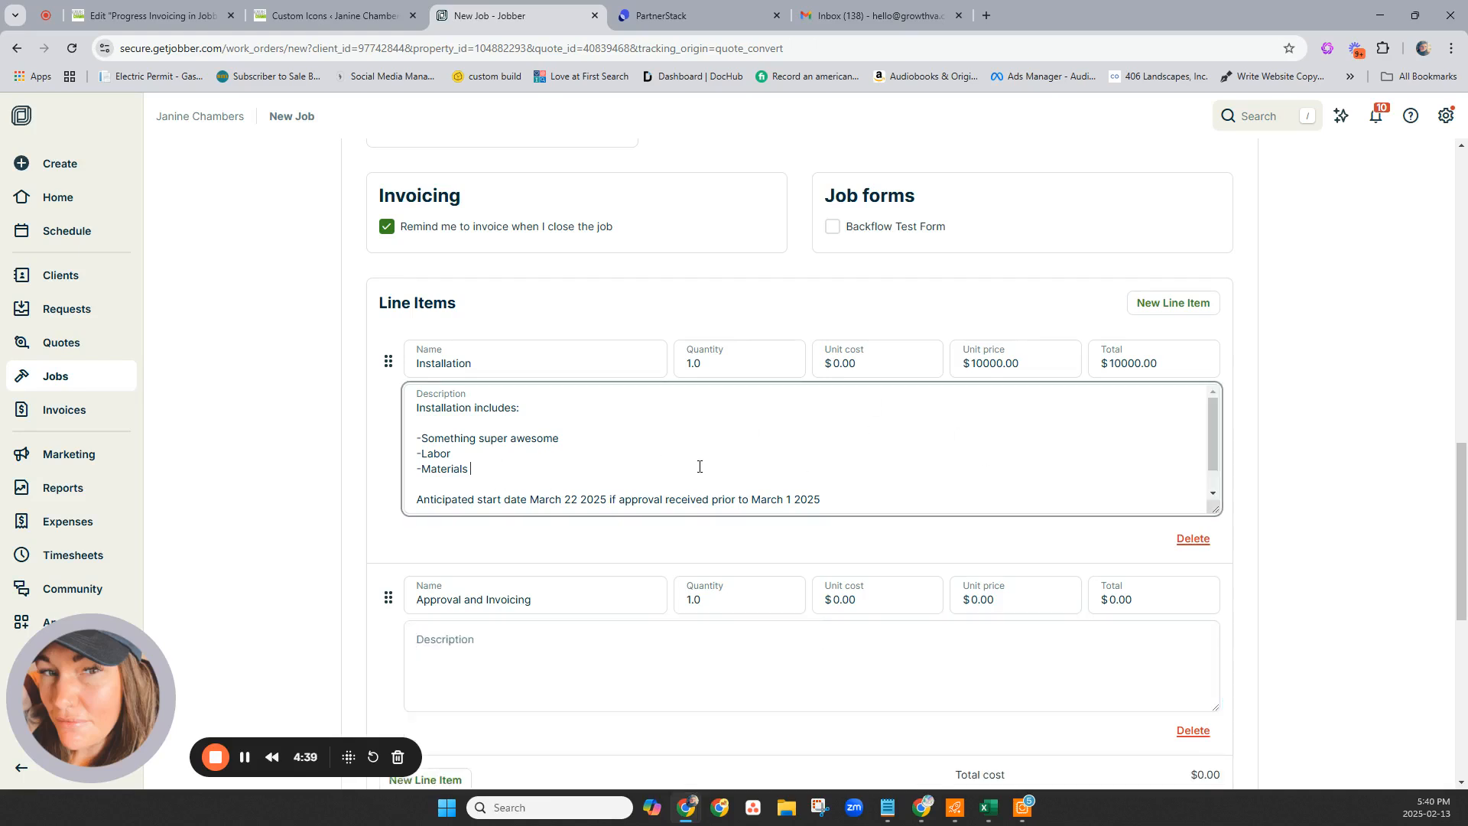
left_click(854, 492)
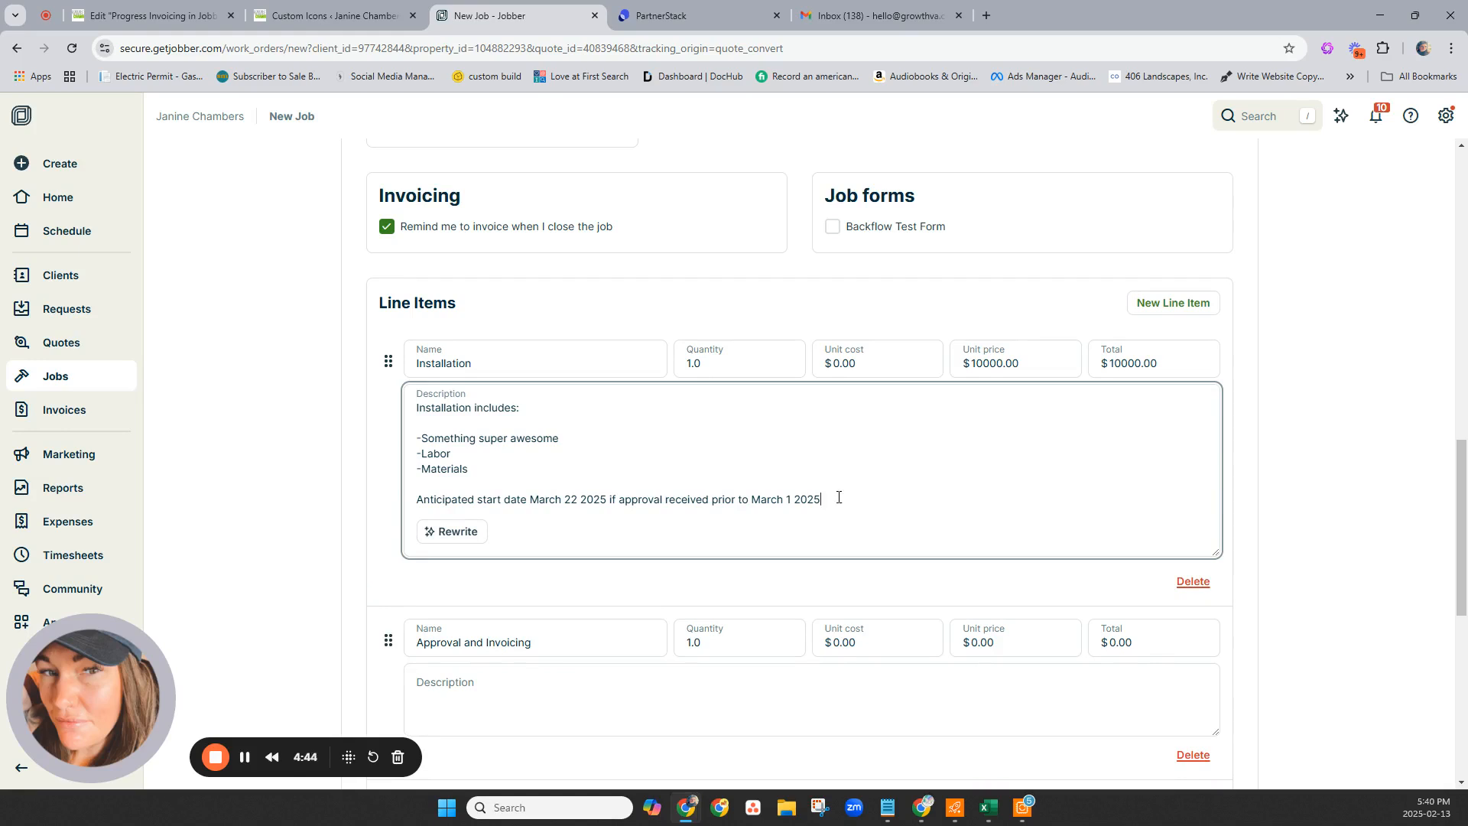
left_click_drag(833, 498, 341, 504)
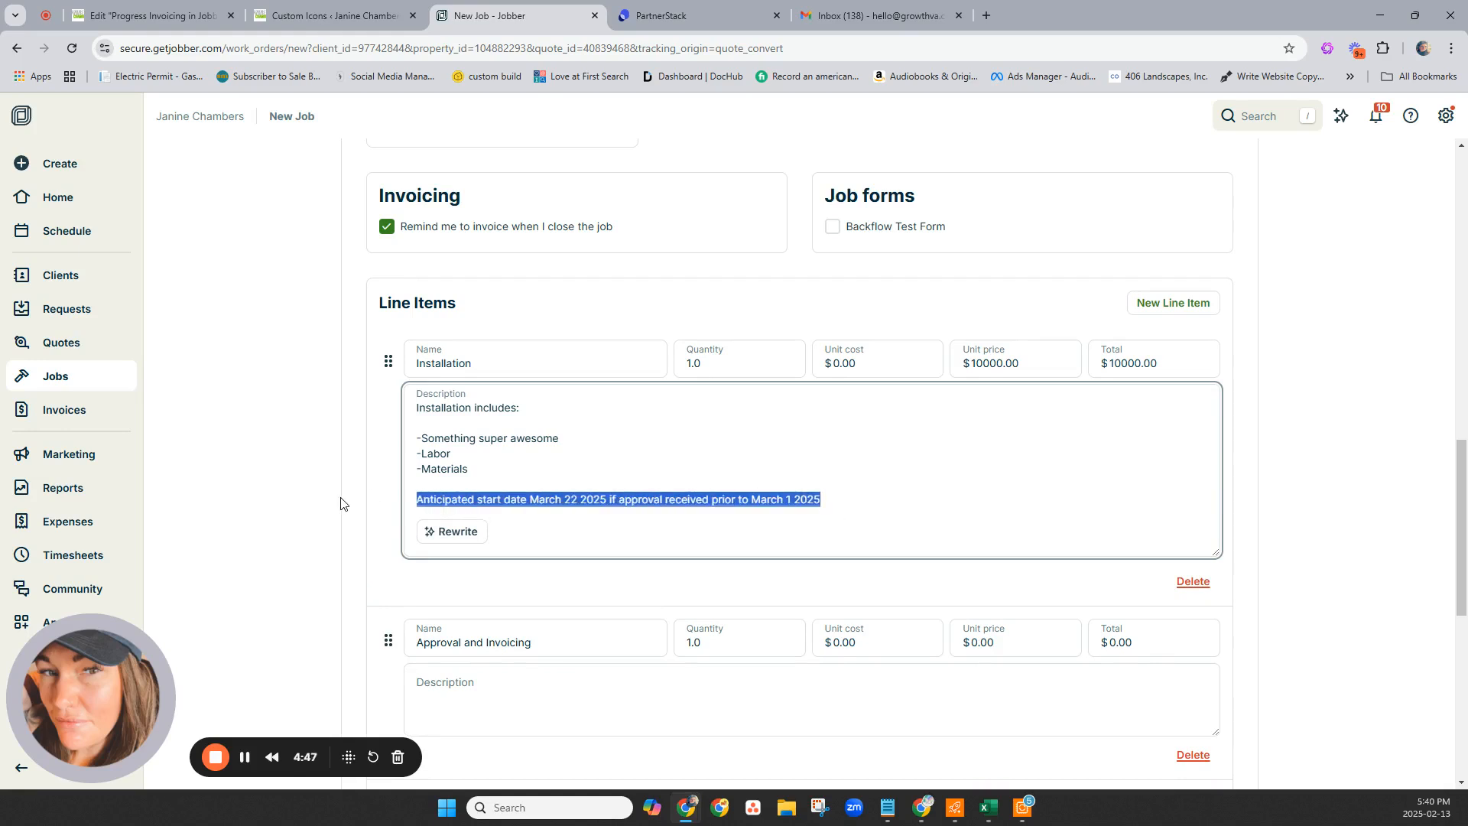
key("ctrl+v")
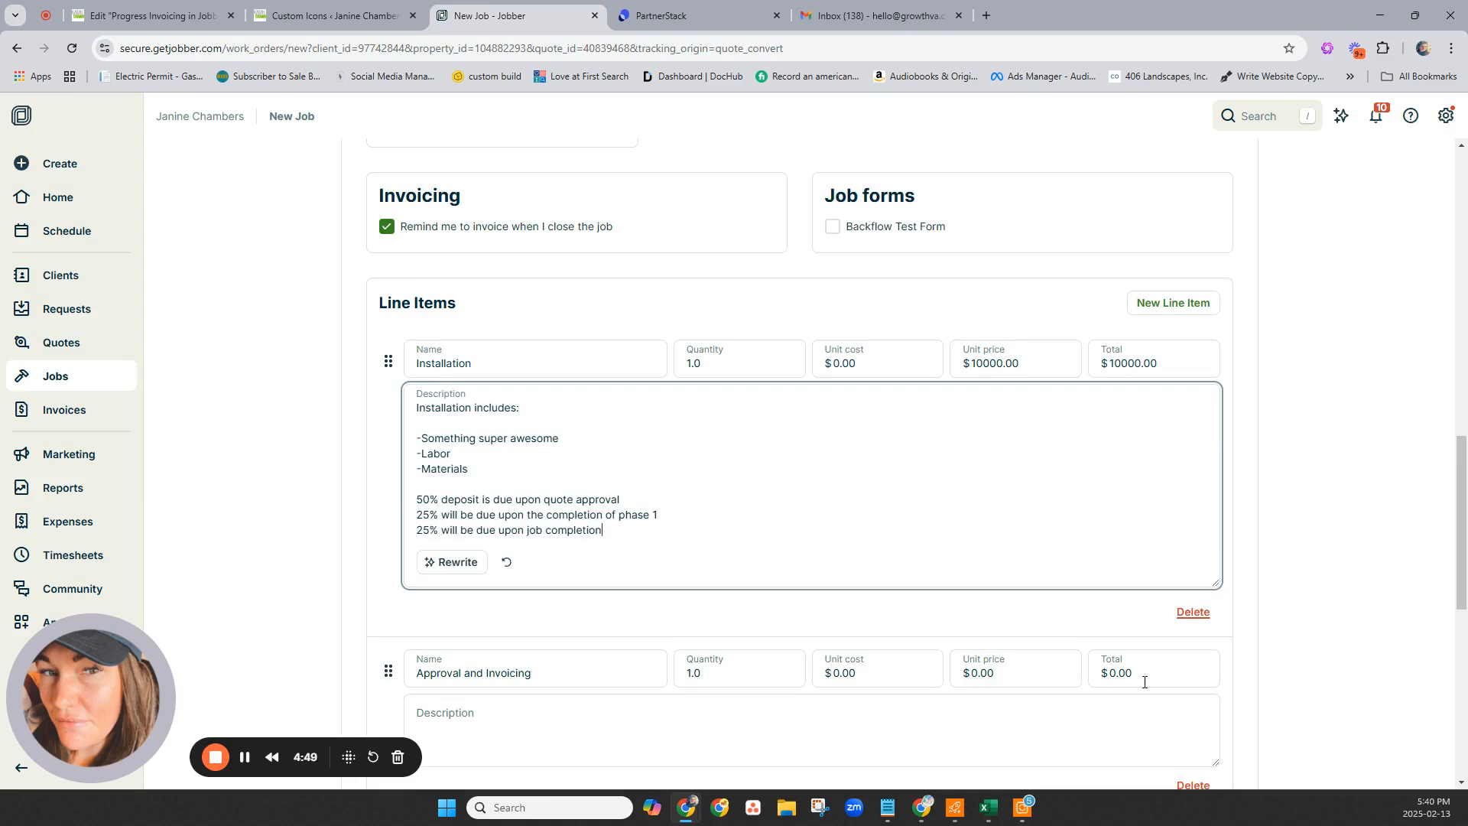
Delete the $0 Approval and Invoicing line item, leaving only Installation.
scroll(1160, 724, "down", 3)
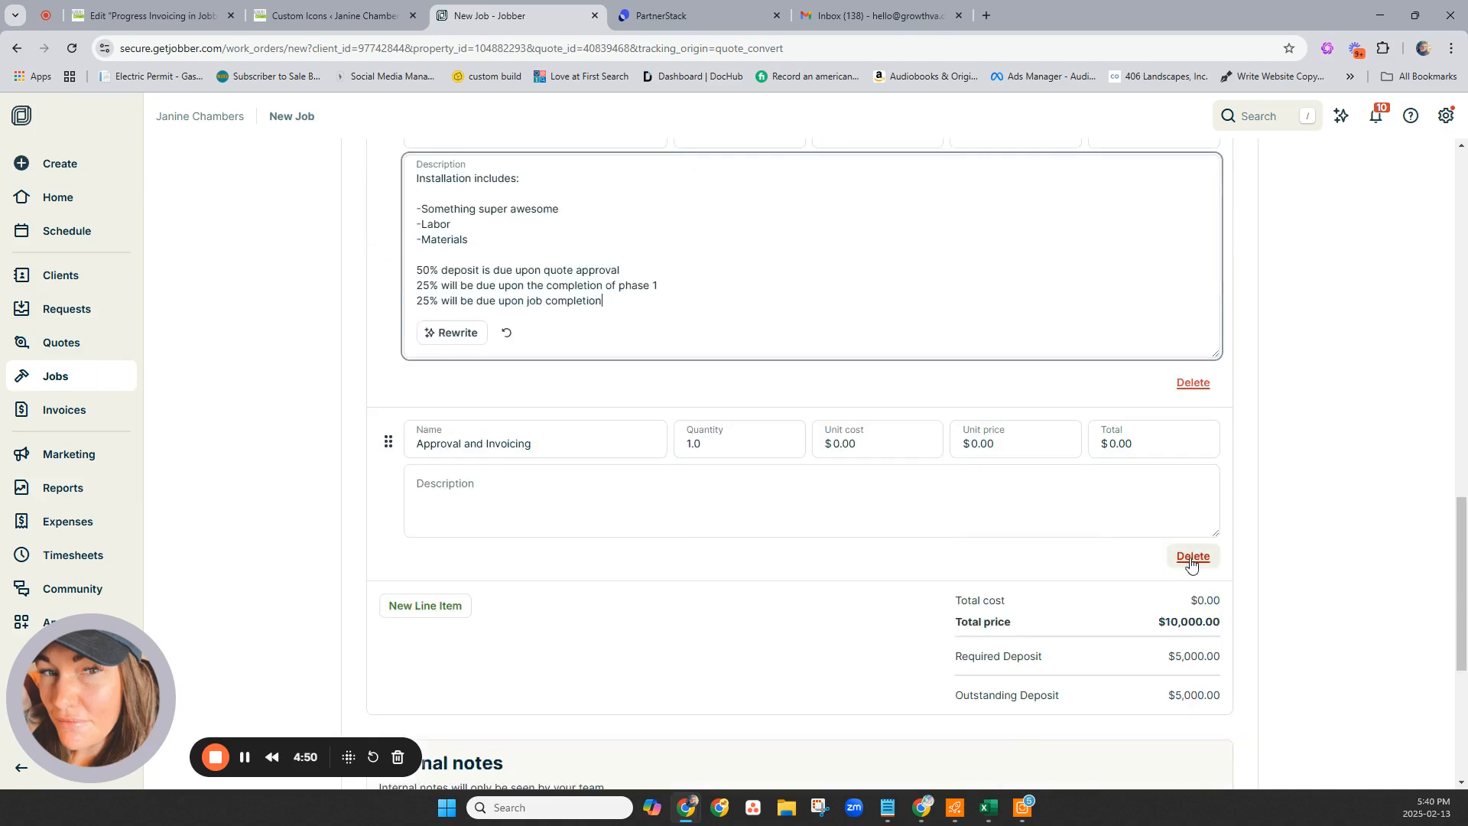
left_click(1190, 560)
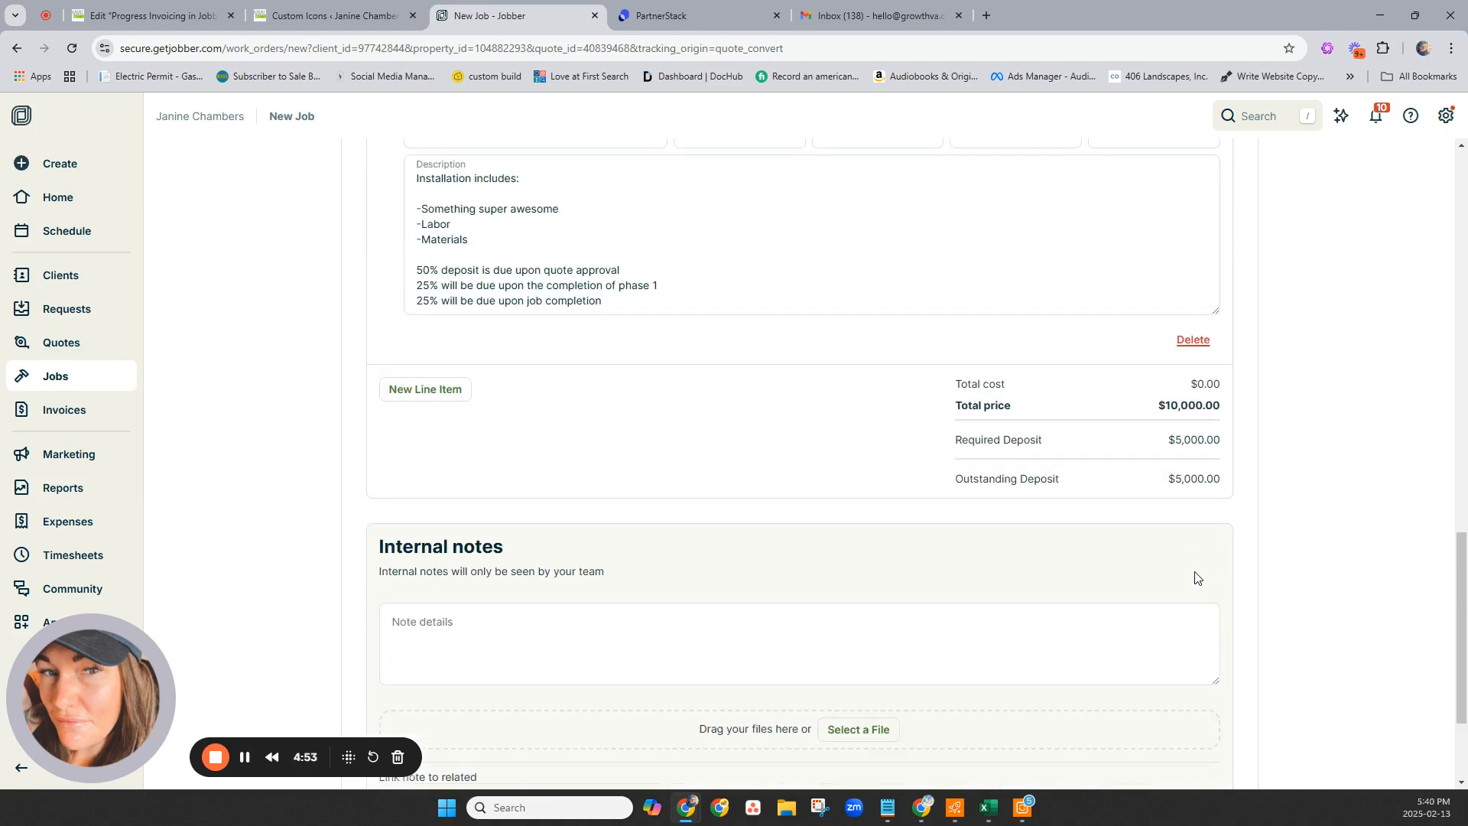
scroll(760, 243, "up", 3)
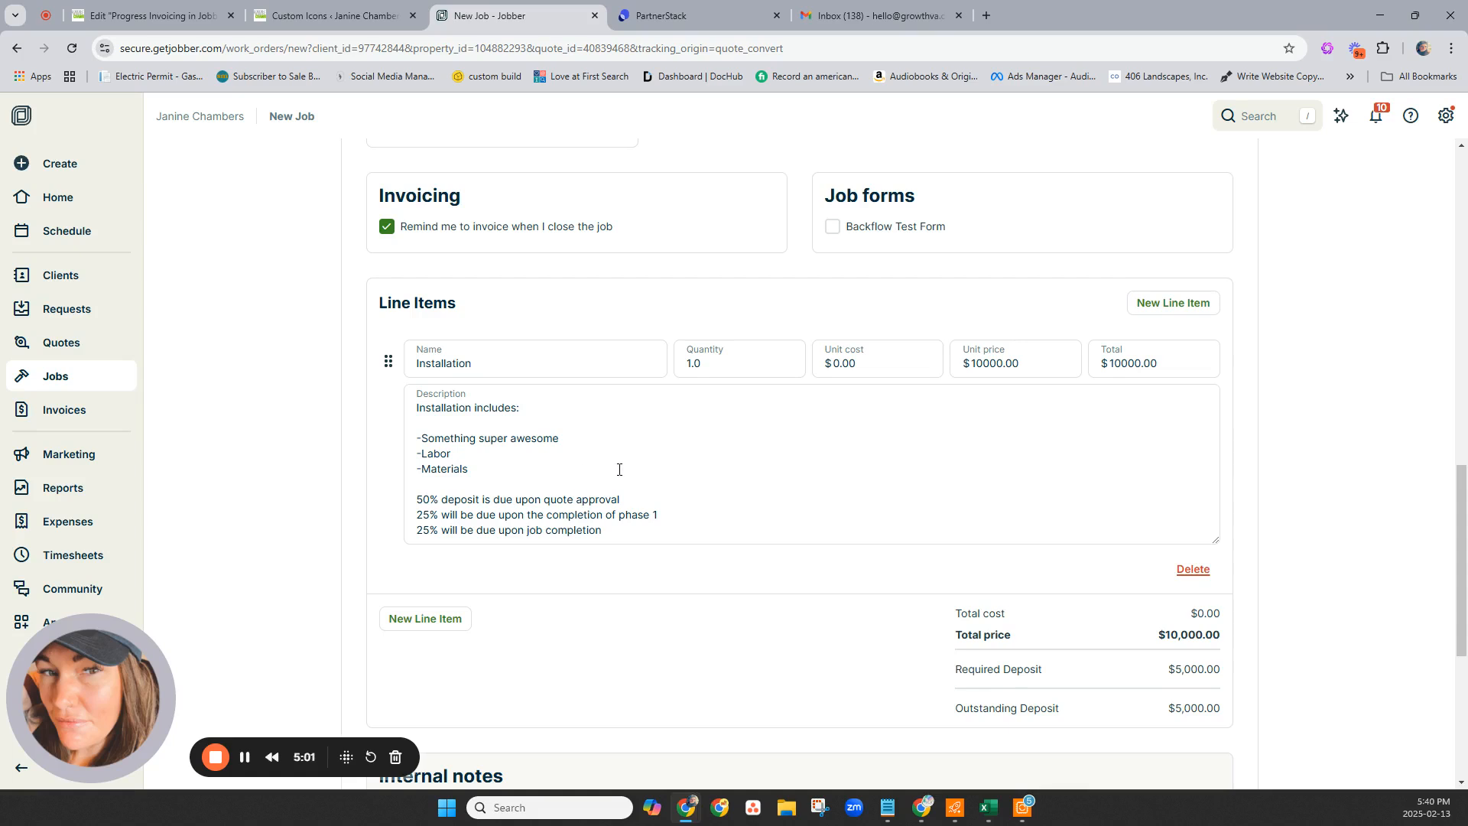
scroll(928, 485, "down", 4)
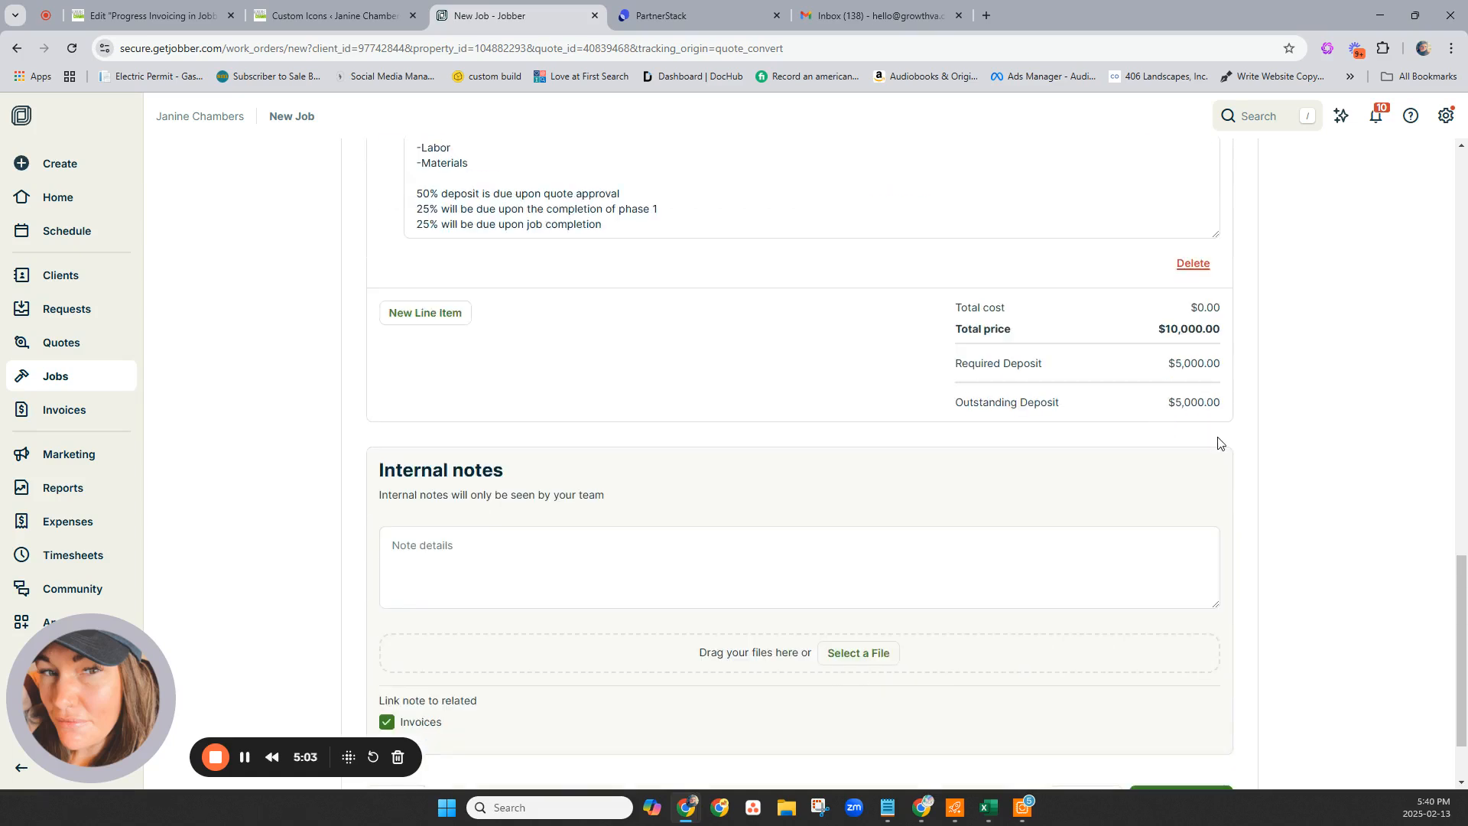
scroll(1220, 442, "down", 1)
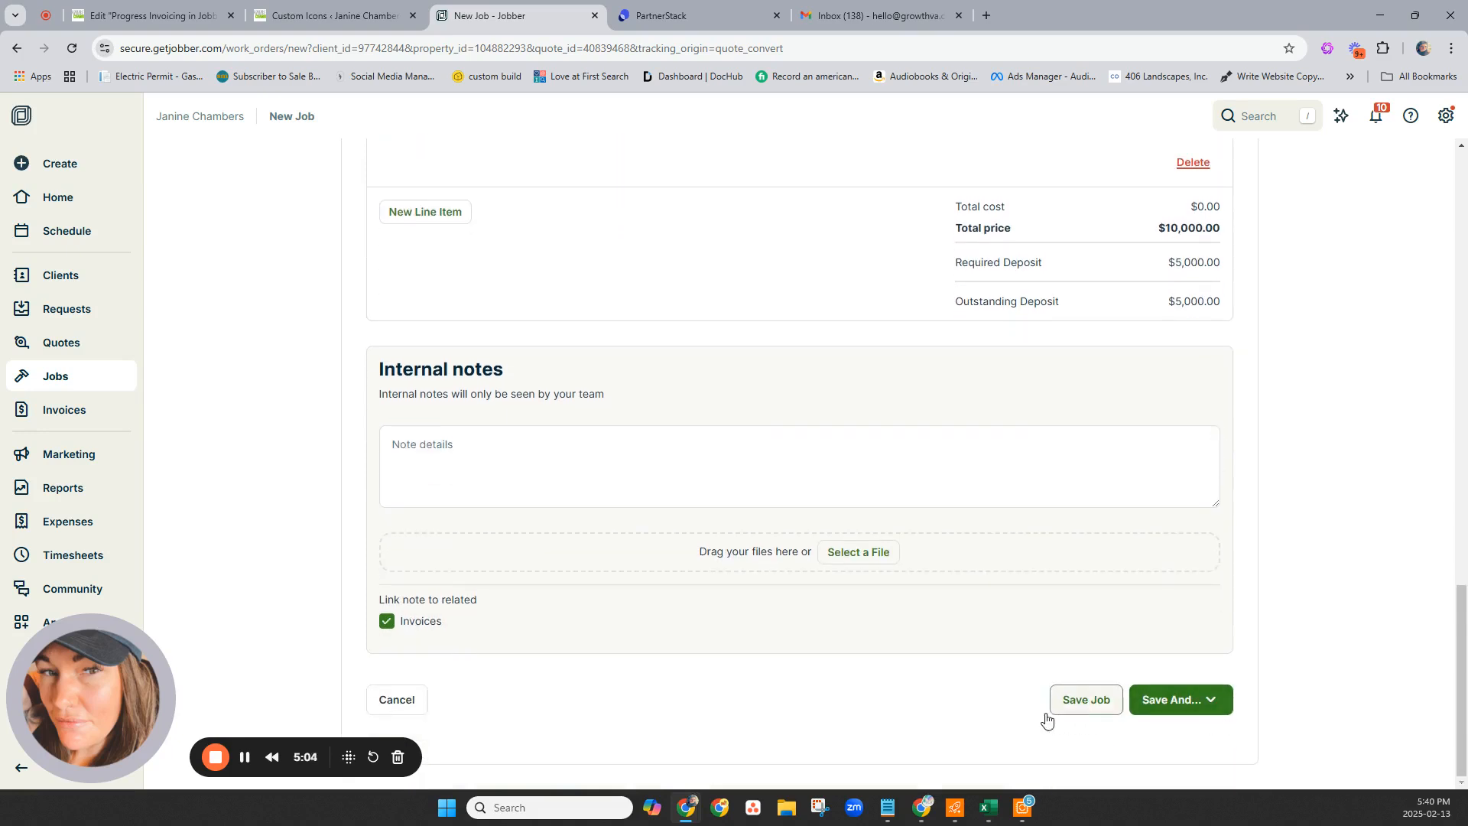
Save the job, waiting out the unresponsive-page prompt until Job #124 loads at $10,000.00.
left_click(1085, 708)
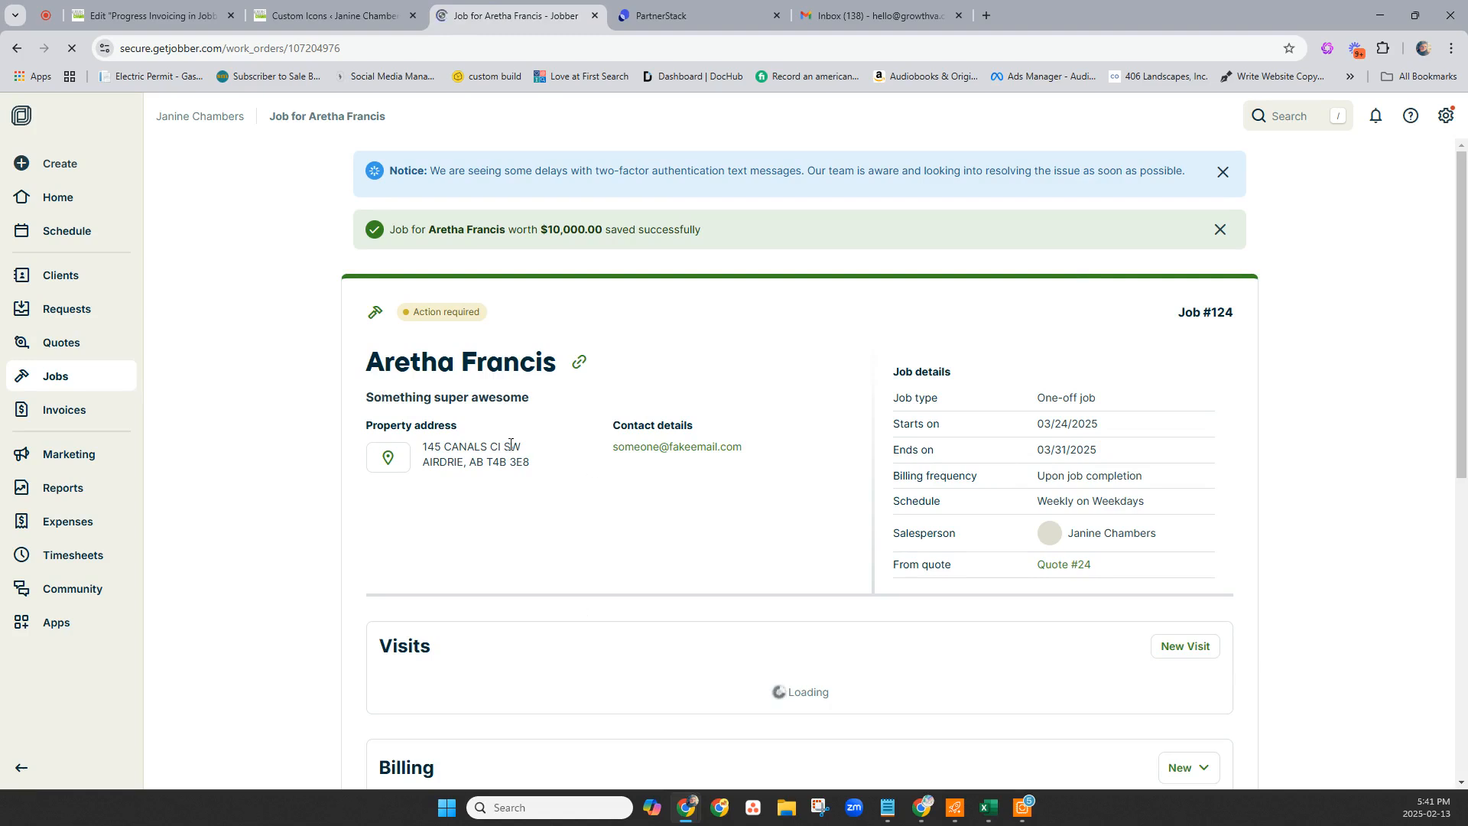
scroll(1019, 630, "down", 6)
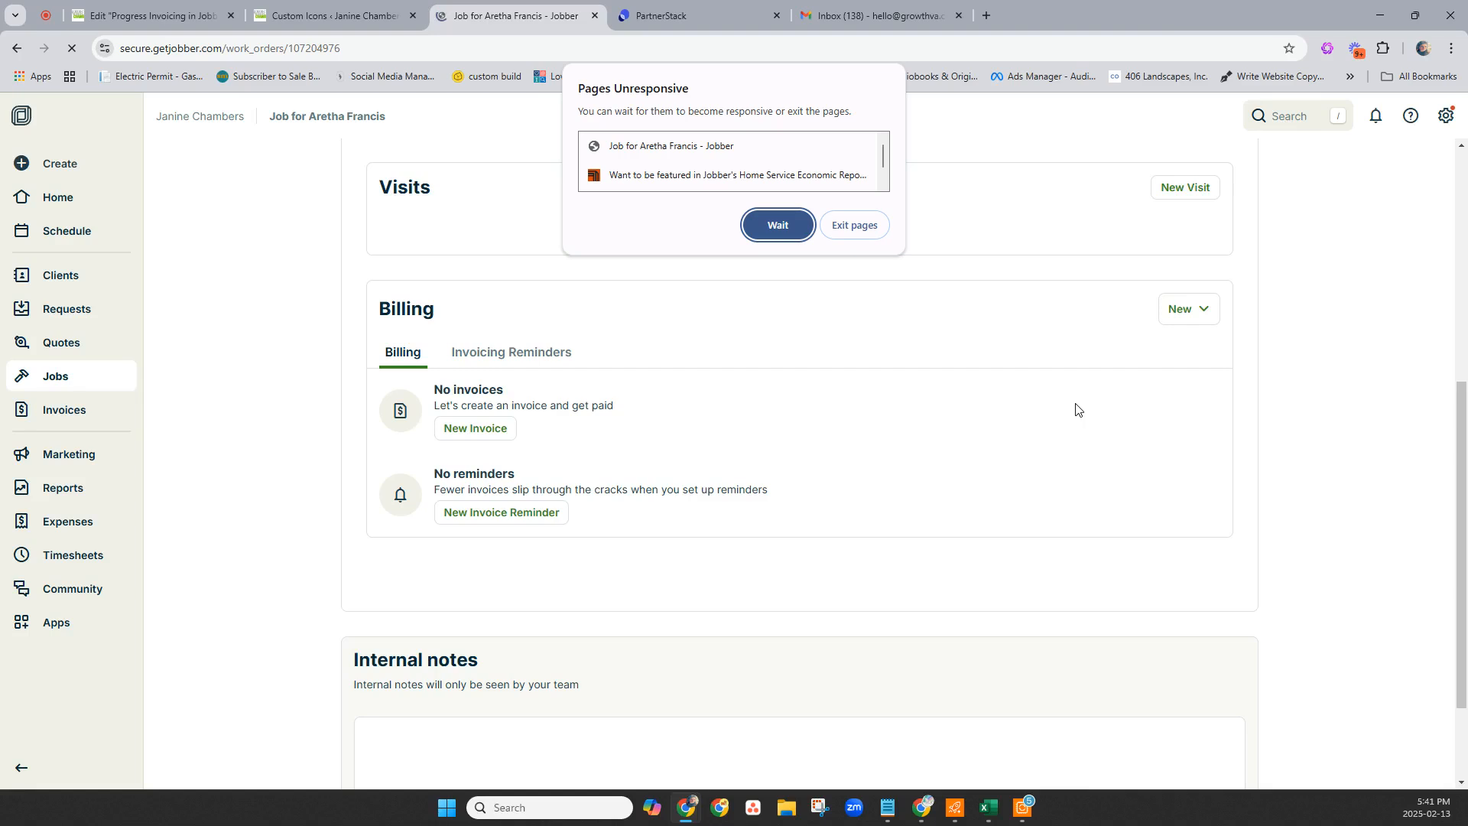
left_click(774, 221)
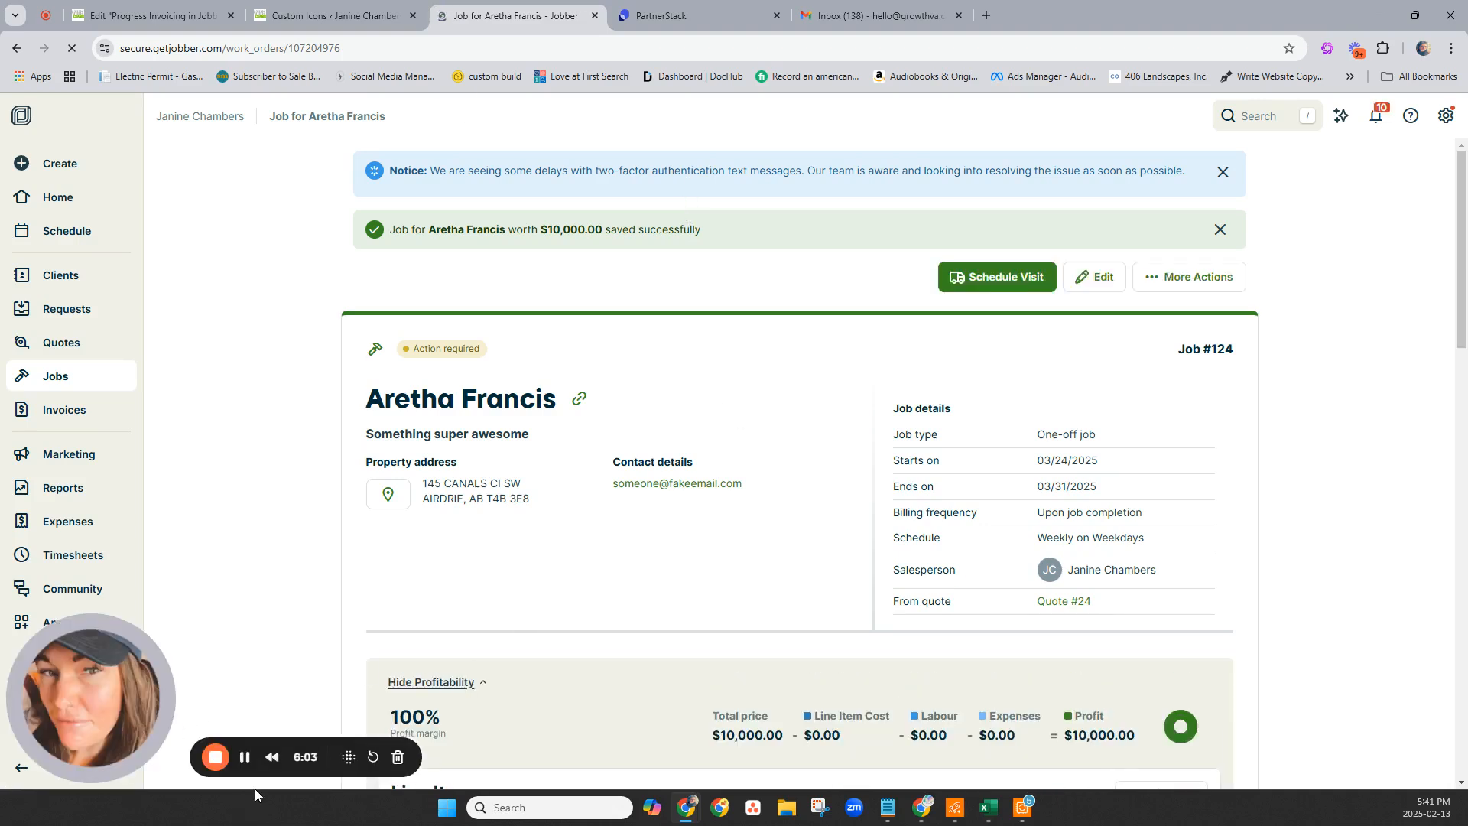
Turn on Progress Invoicing (Beta) in Jobber Labs, accepting all three acknowledgements.
left_click(245, 757)
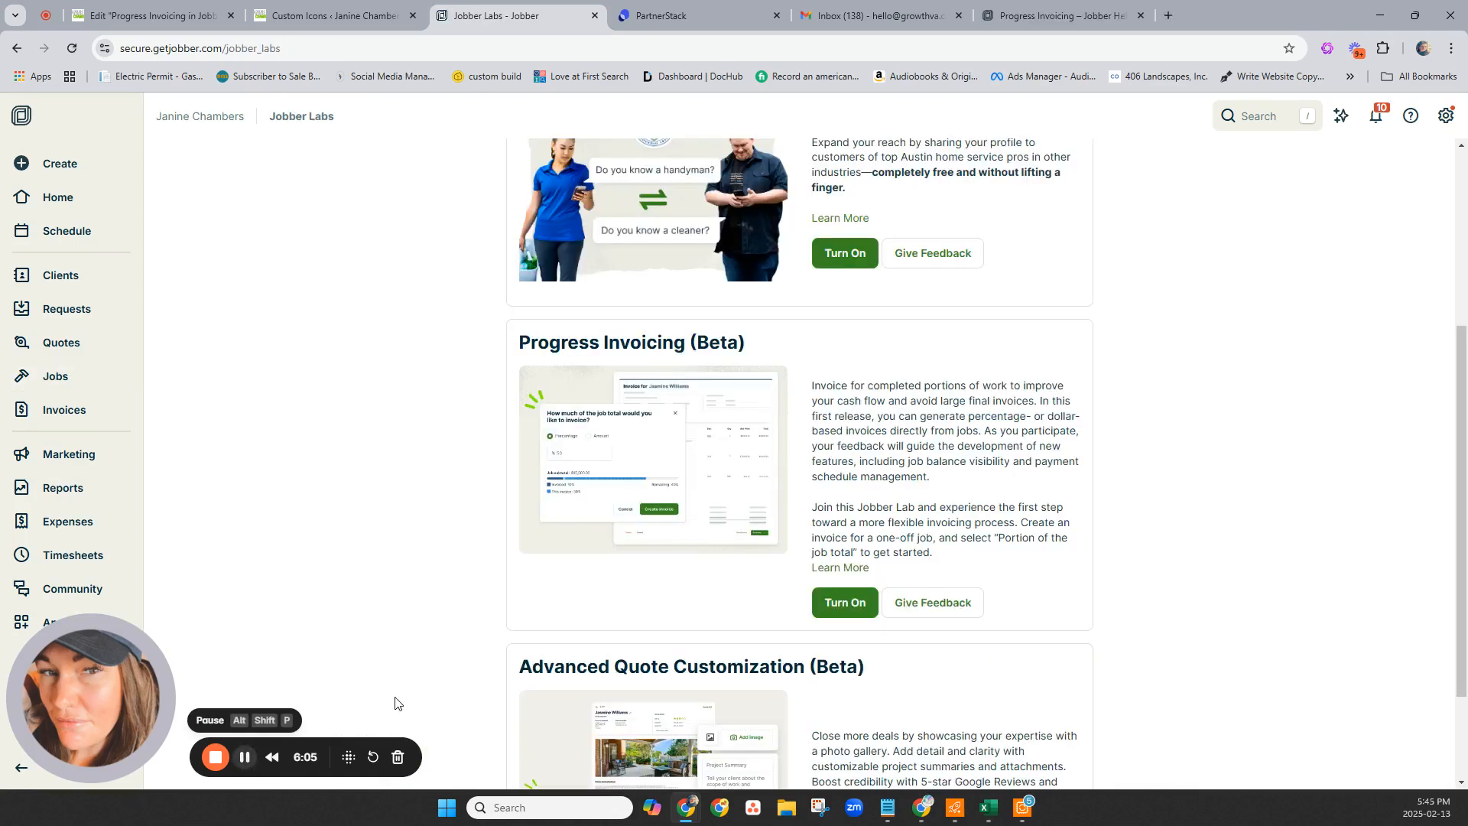
left_click(1447, 117)
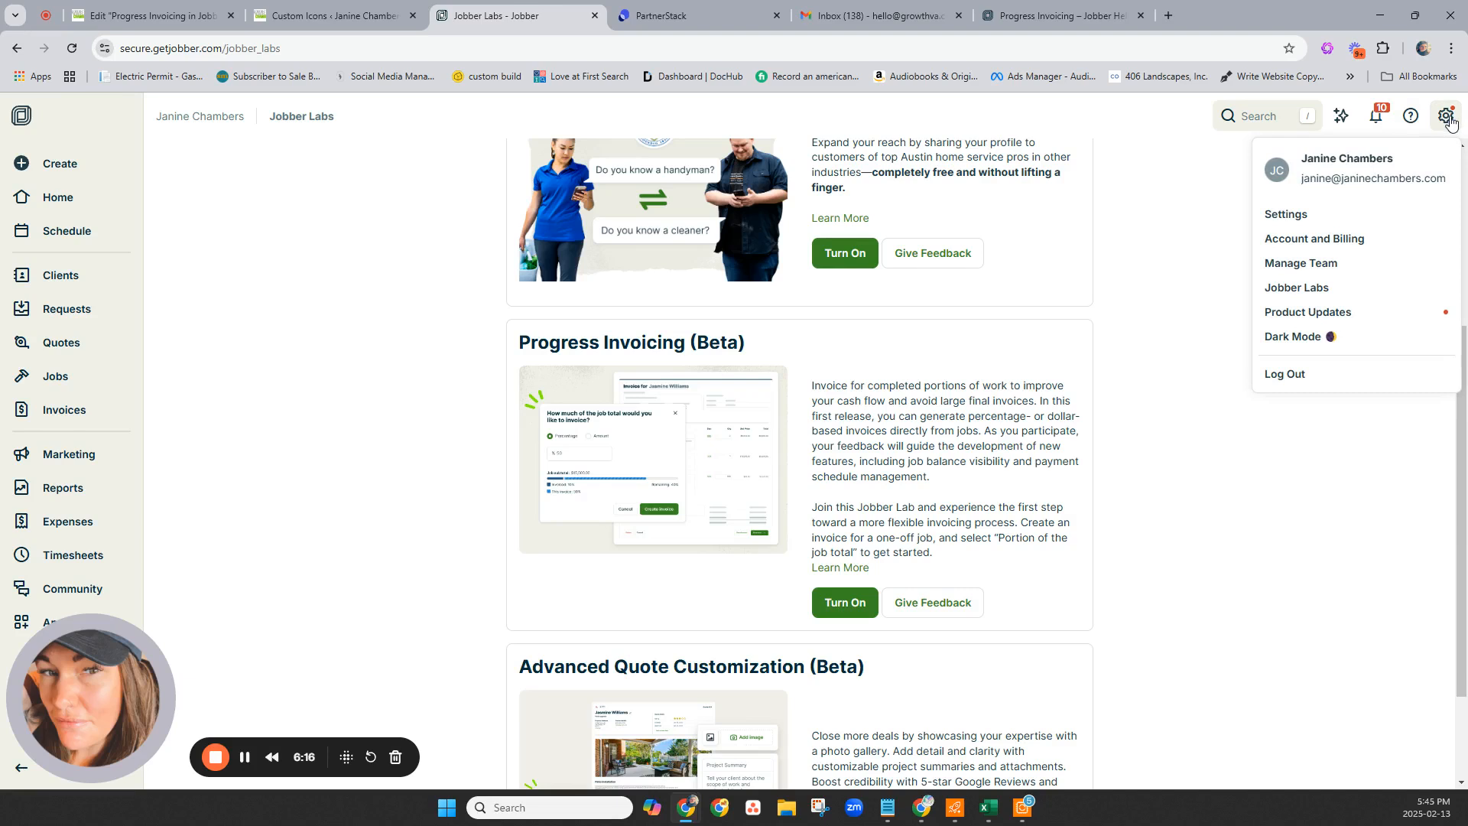
left_click(1313, 289)
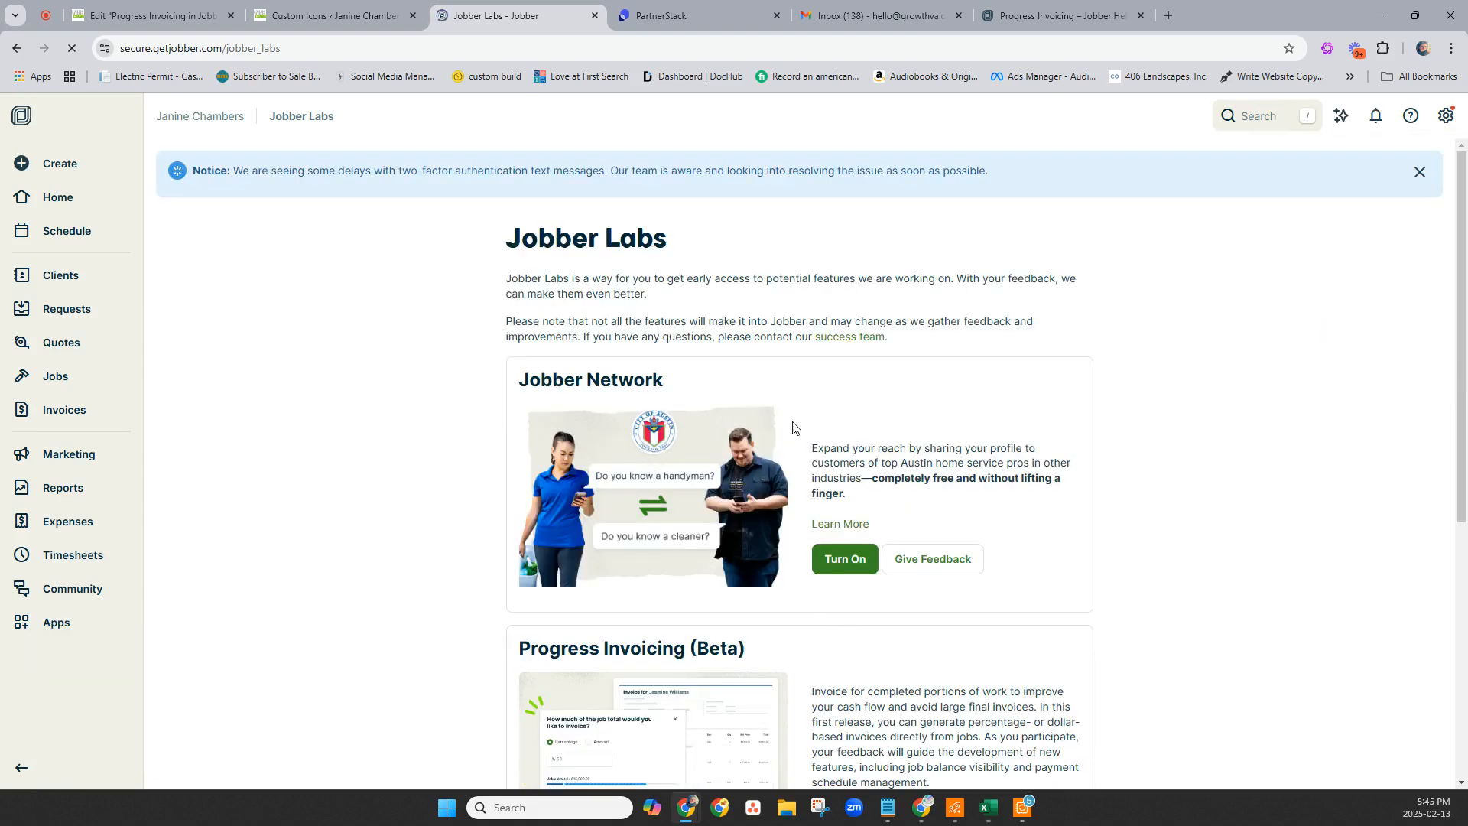
scroll(836, 410, "down", 1)
scroll(836, 414, "down", 5)
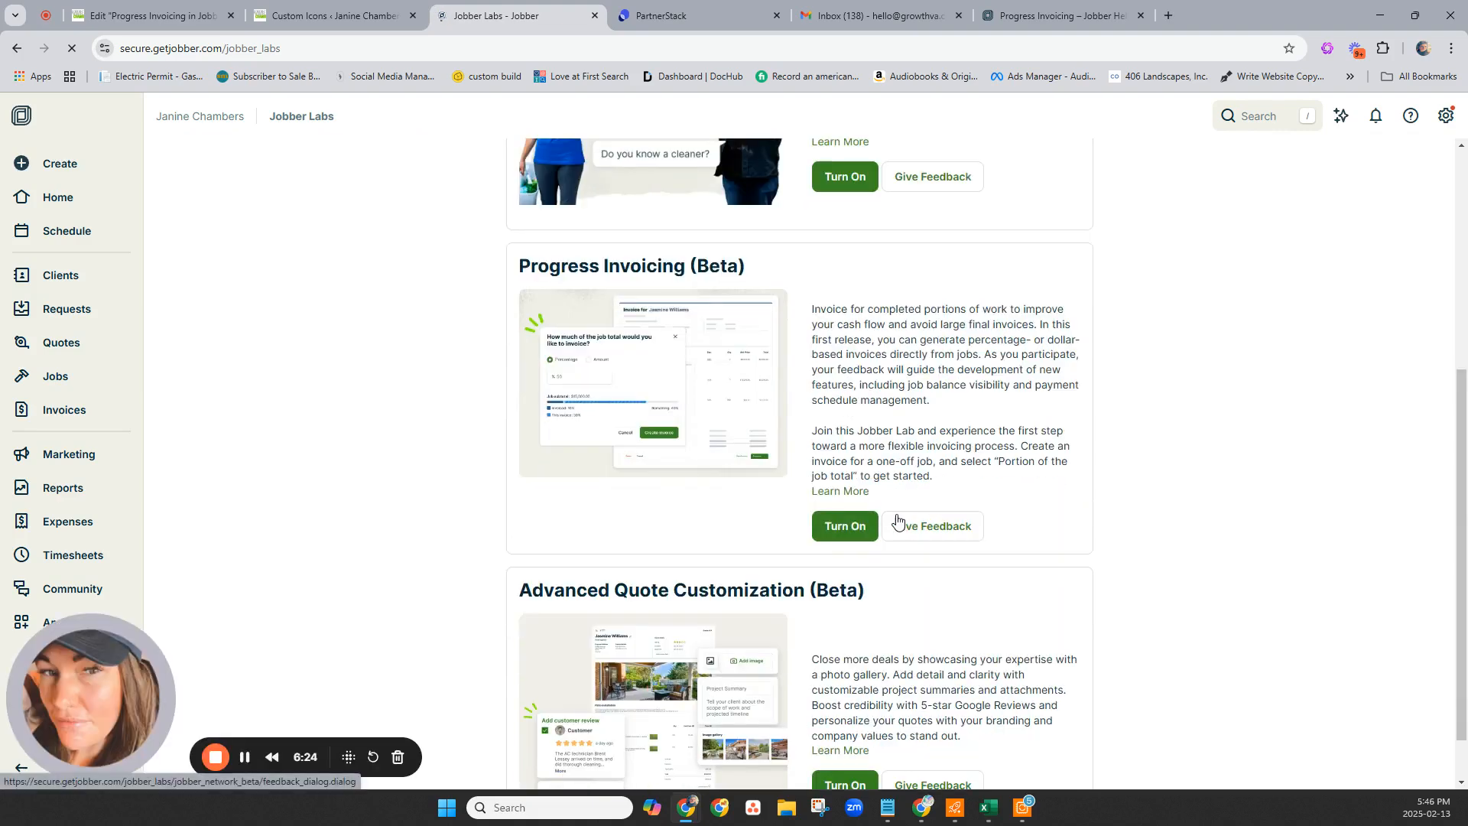
left_click(831, 528)
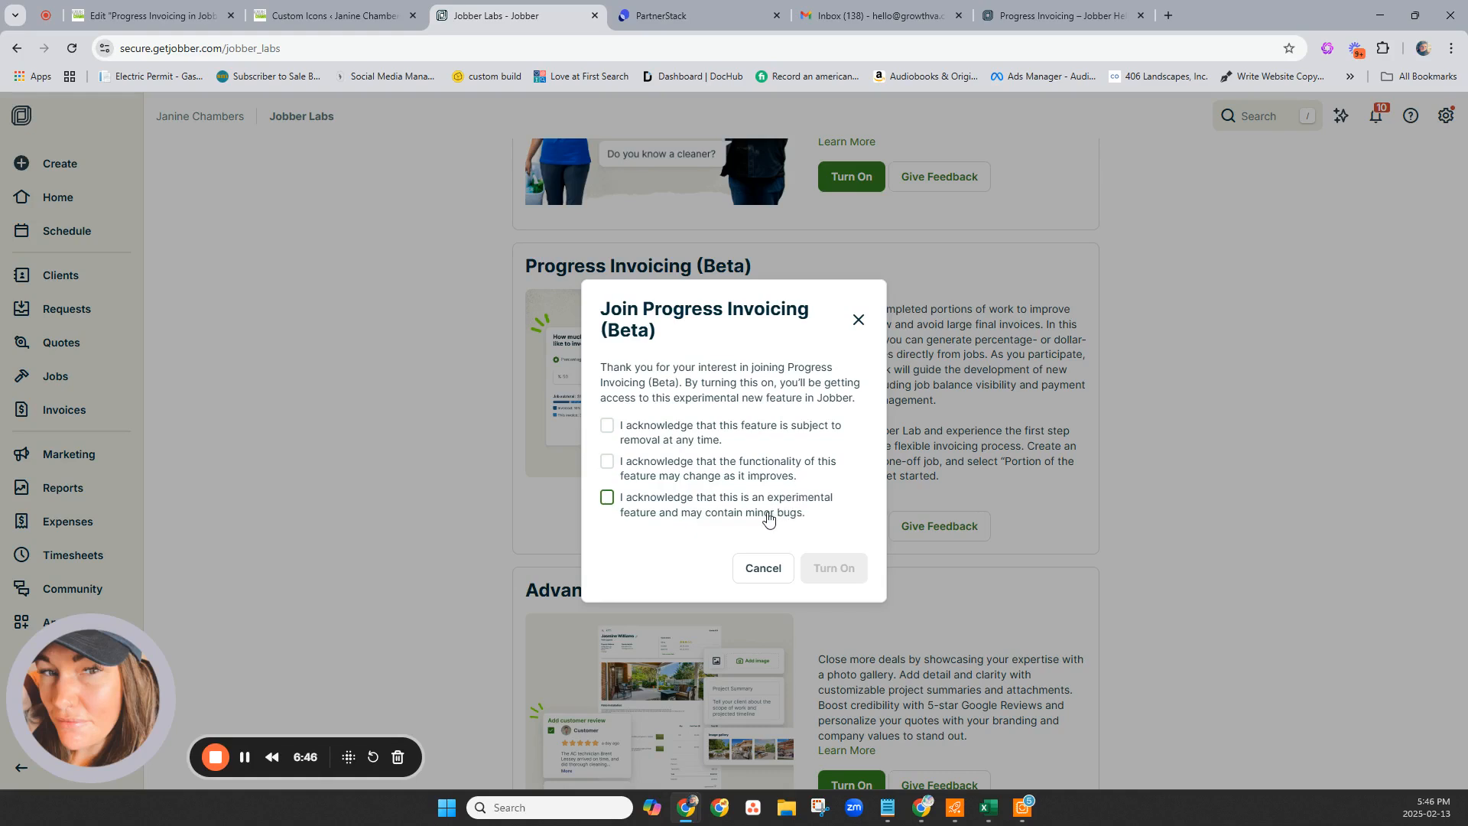
left_click(608, 498)
left_click(607, 462)
left_click(607, 427)
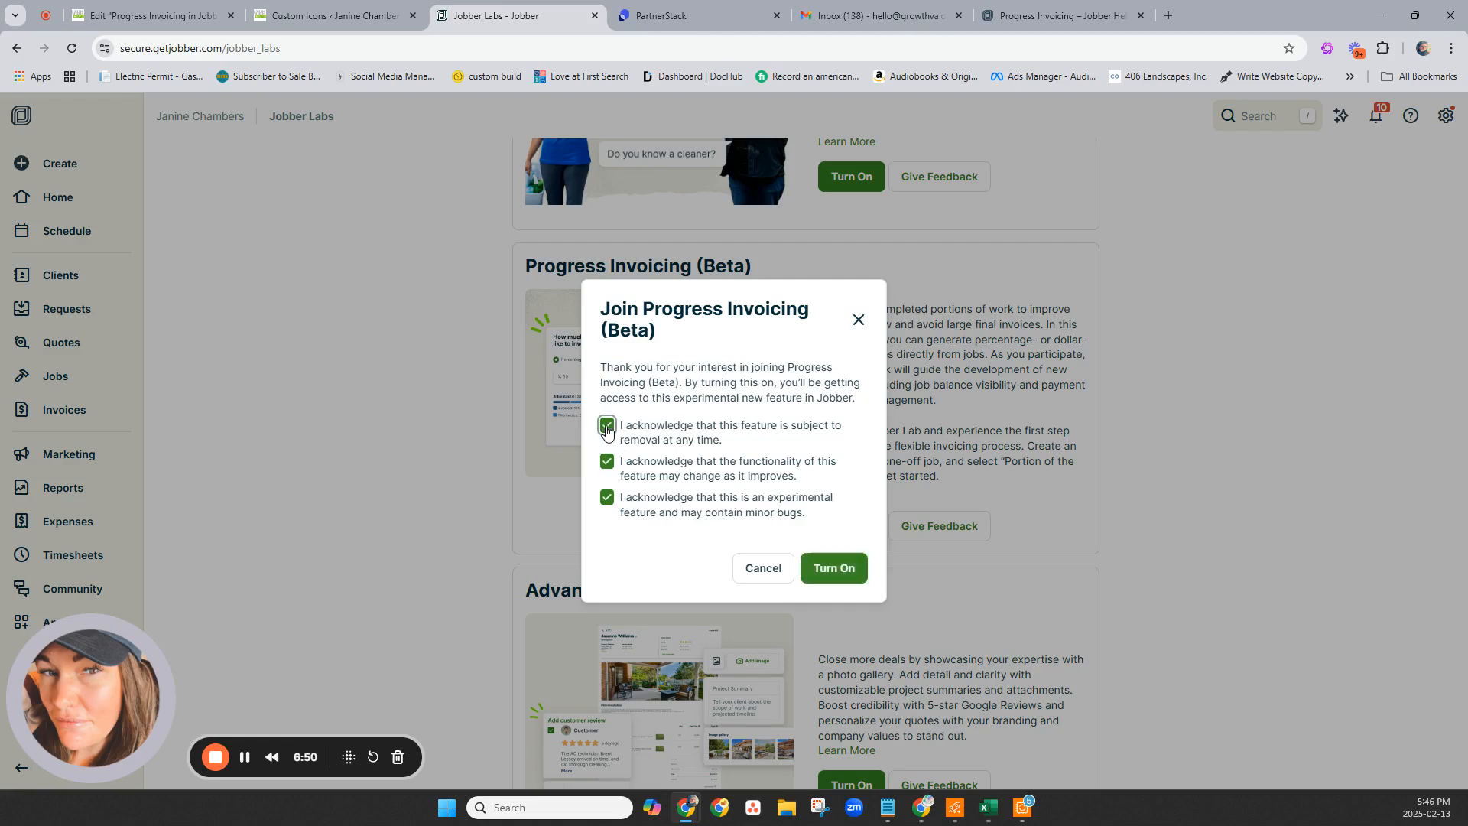
left_click(834, 579)
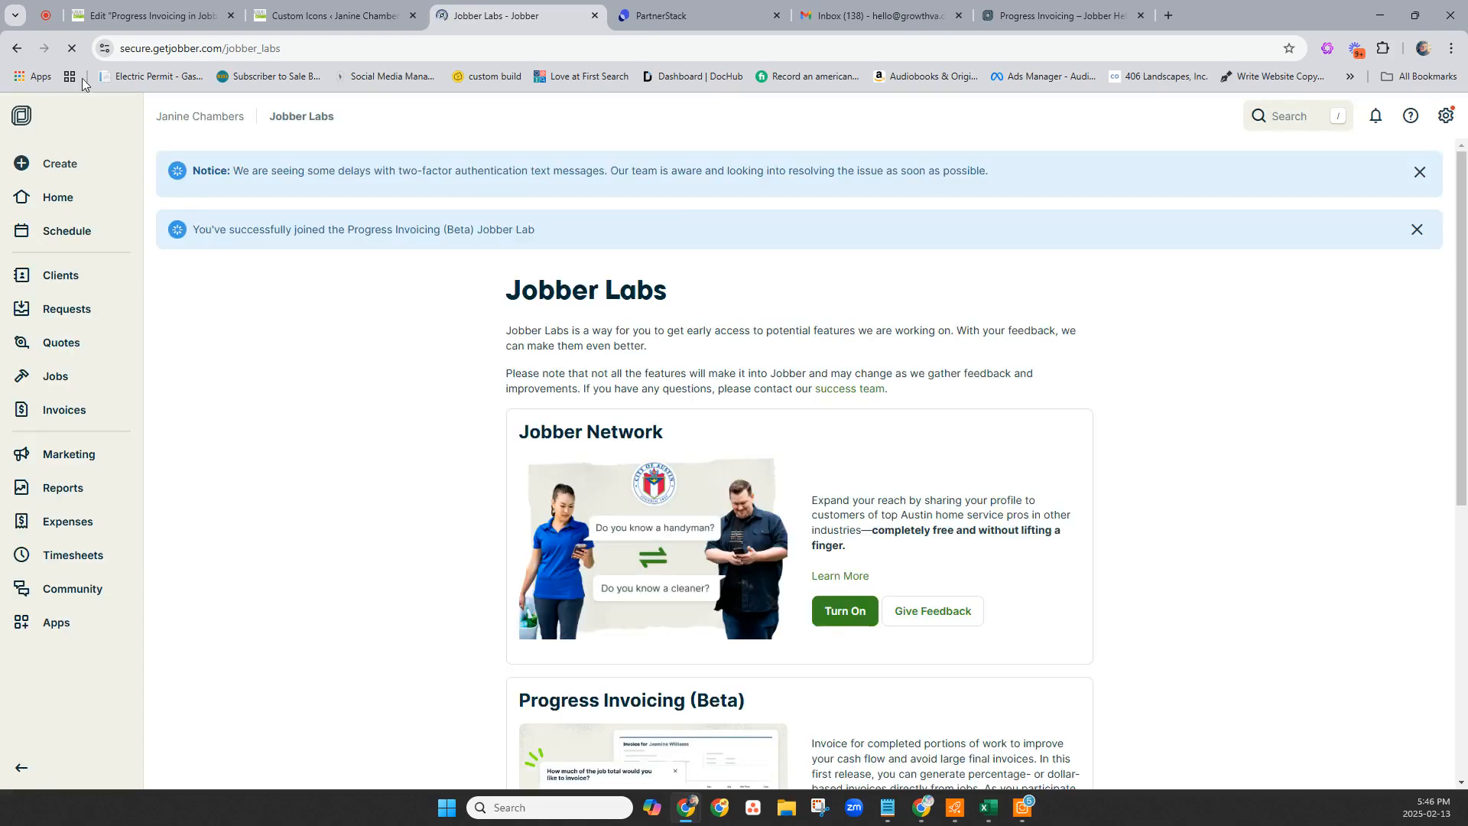
Open Job #124 from the Jobs list, review its weekday visits, and show More Actions.
left_click(55, 377)
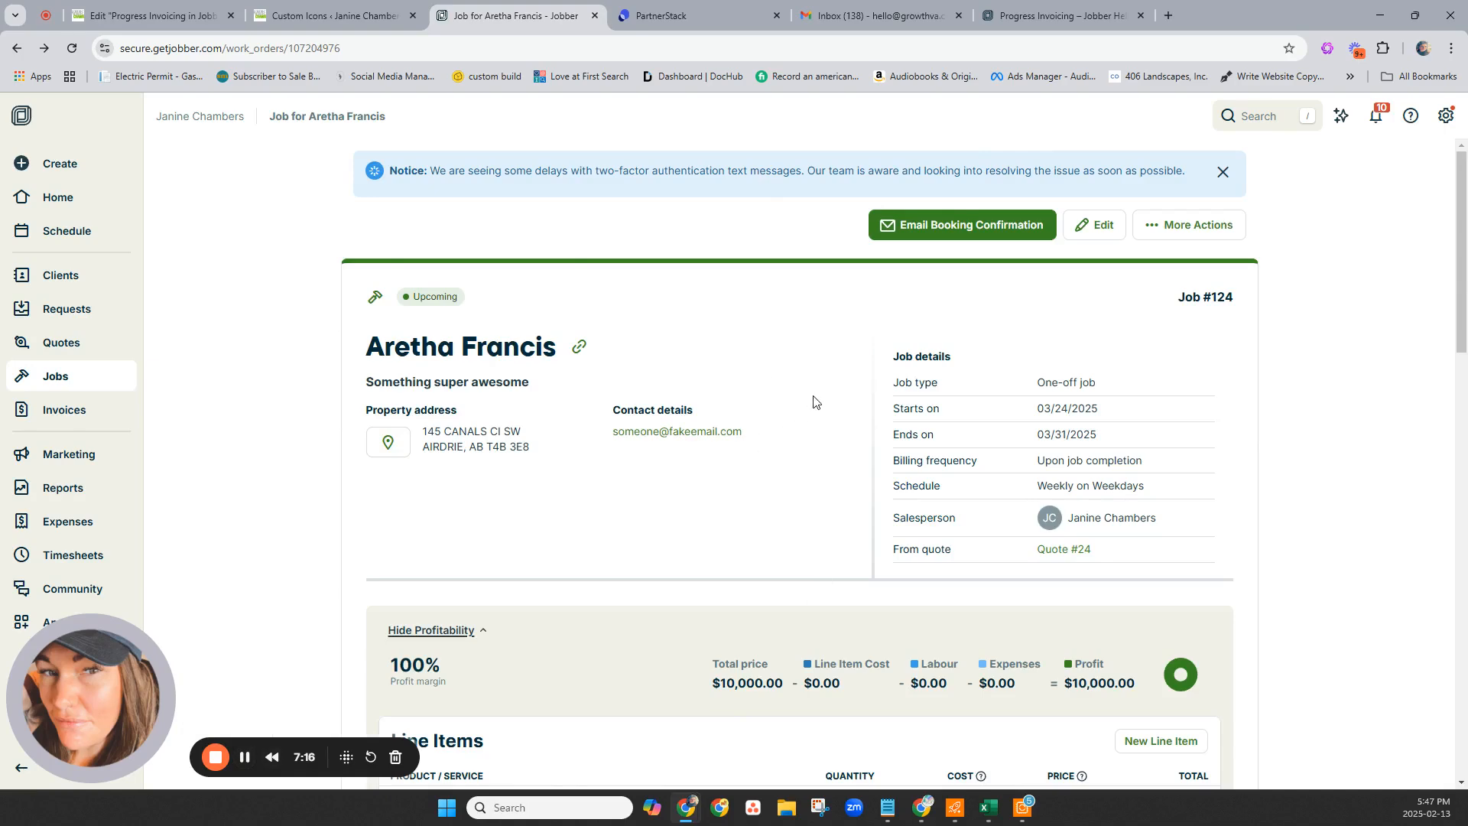
scroll(813, 400, "down", 3)
scroll(1115, 524, "down", 3)
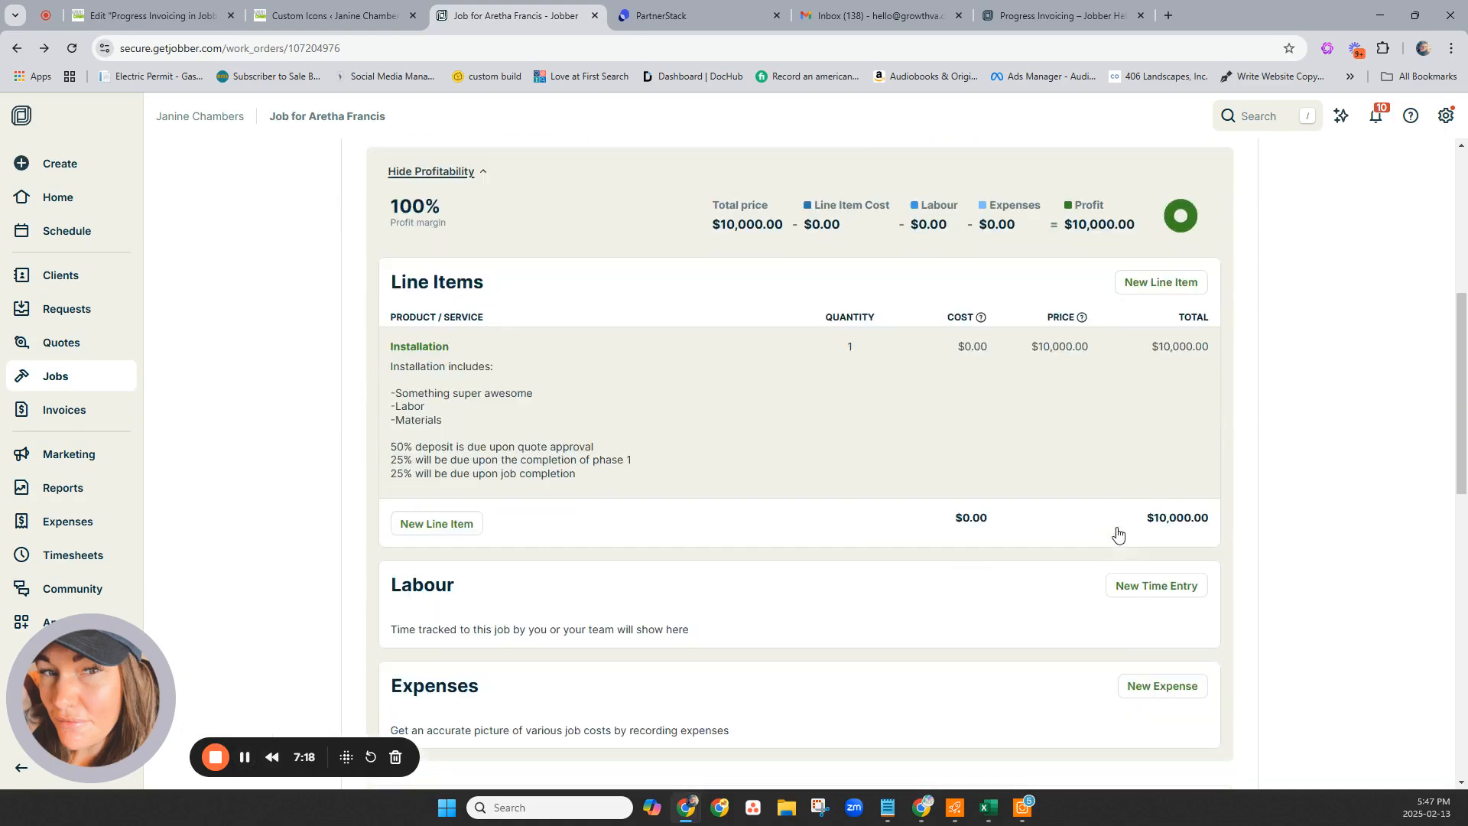
scroll(1144, 534, "down", 5)
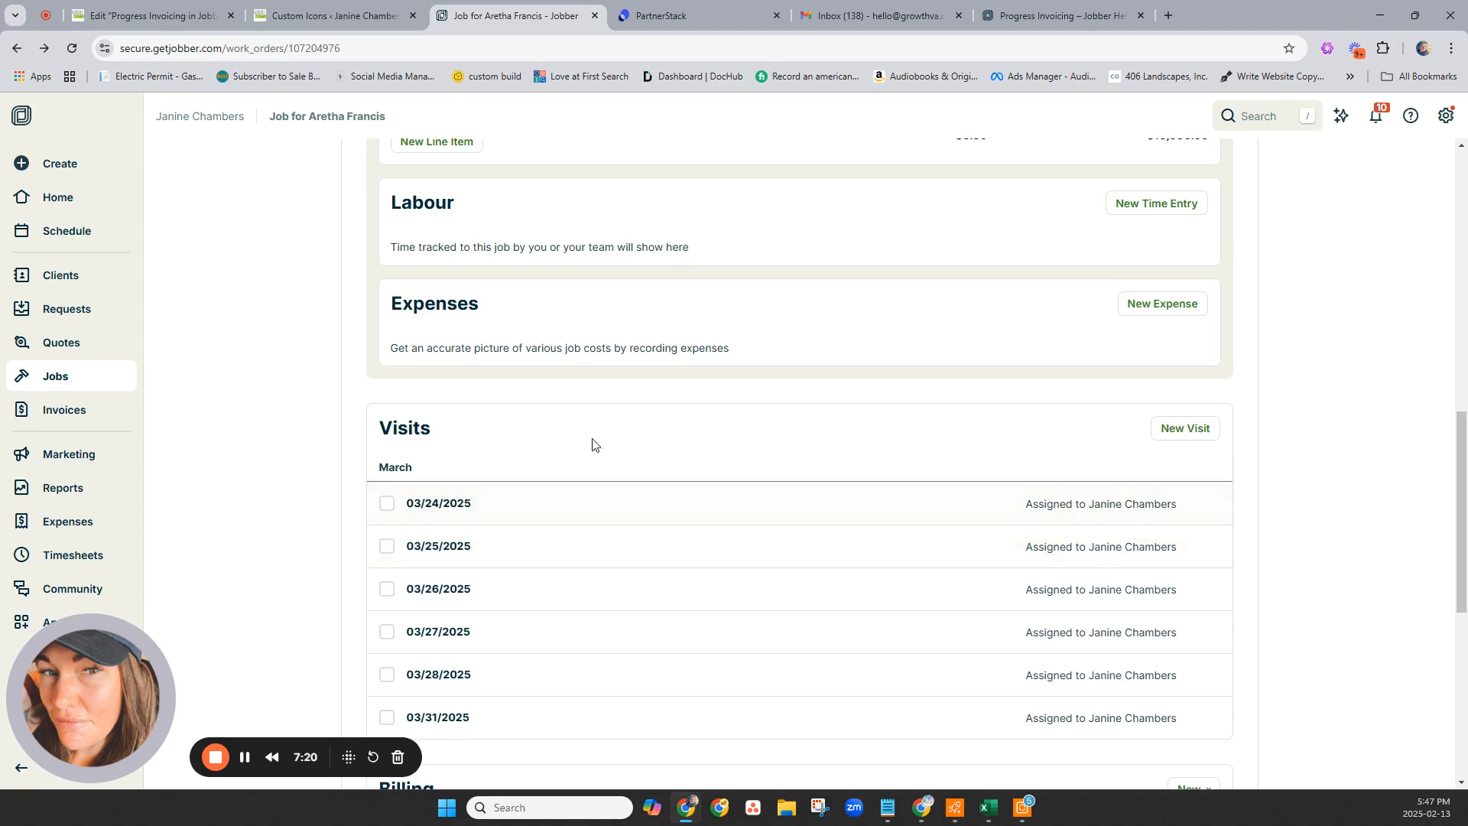
scroll(623, 403, "up", 5)
scroll(628, 412, "up", 6)
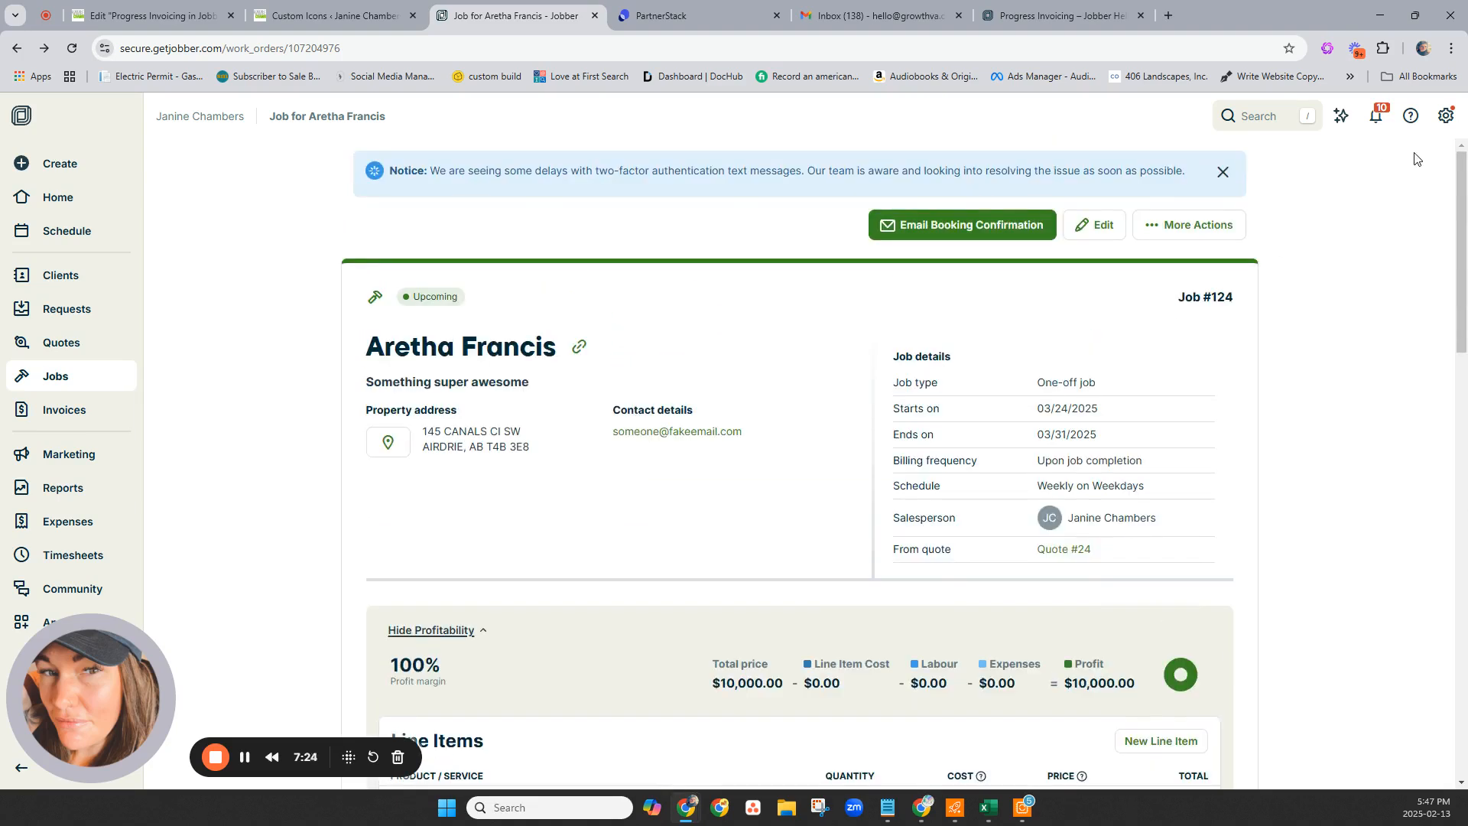
left_click(1216, 232)
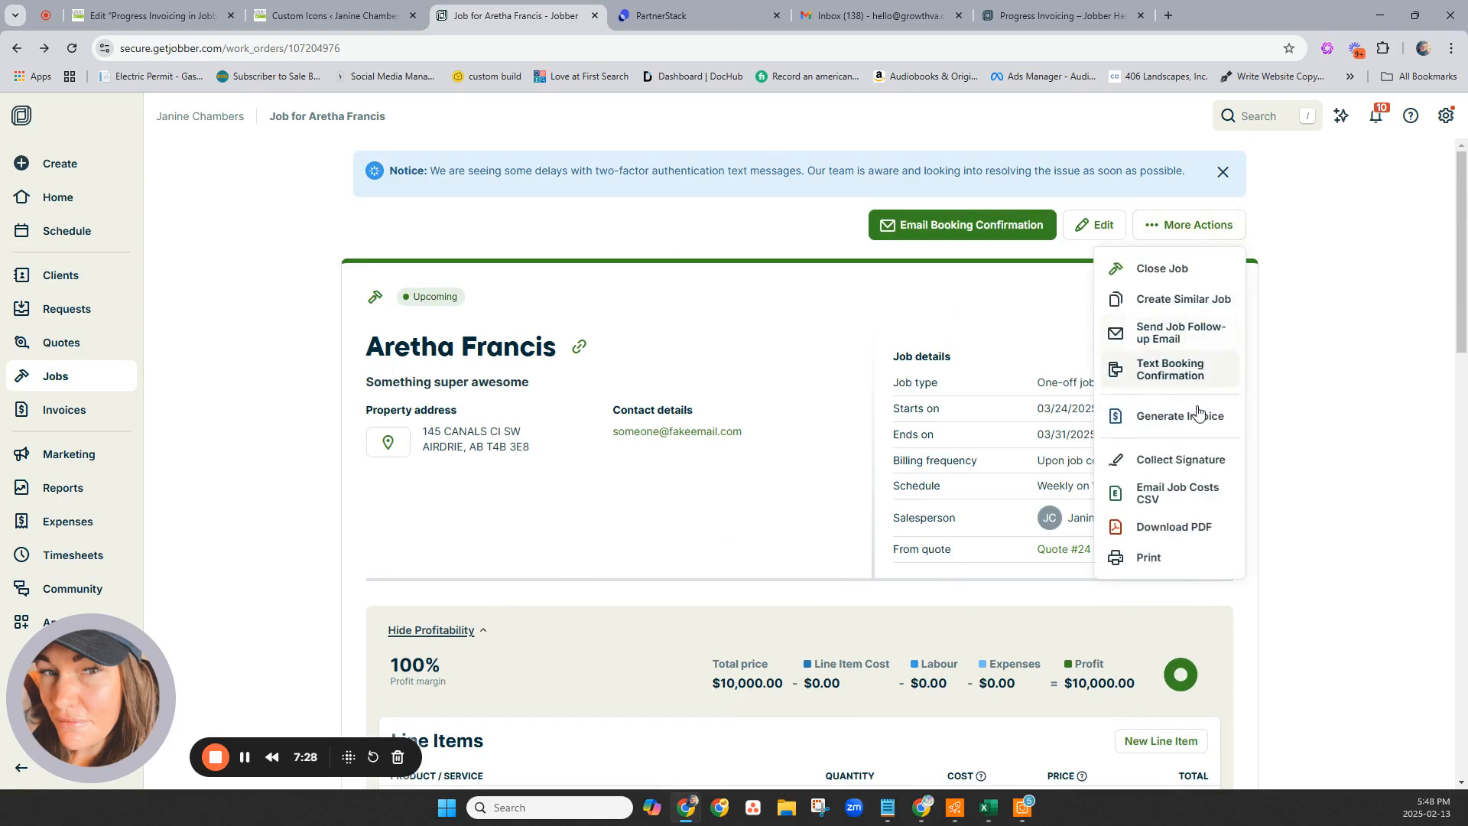
Create a progress invoice for 50% of Job #124, giving a $5,000.00 draft.
left_click(1195, 425)
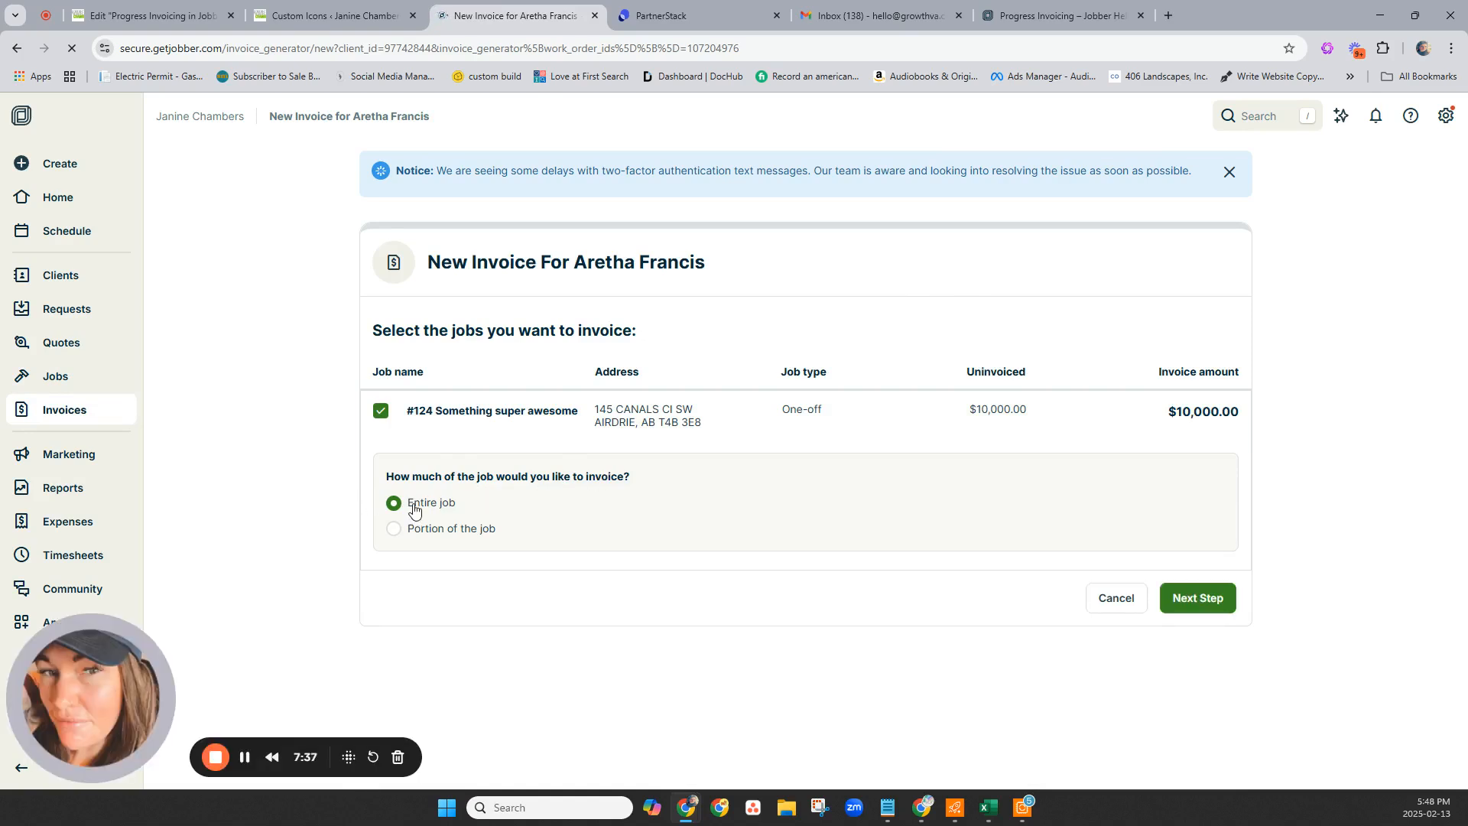
left_click(395, 532)
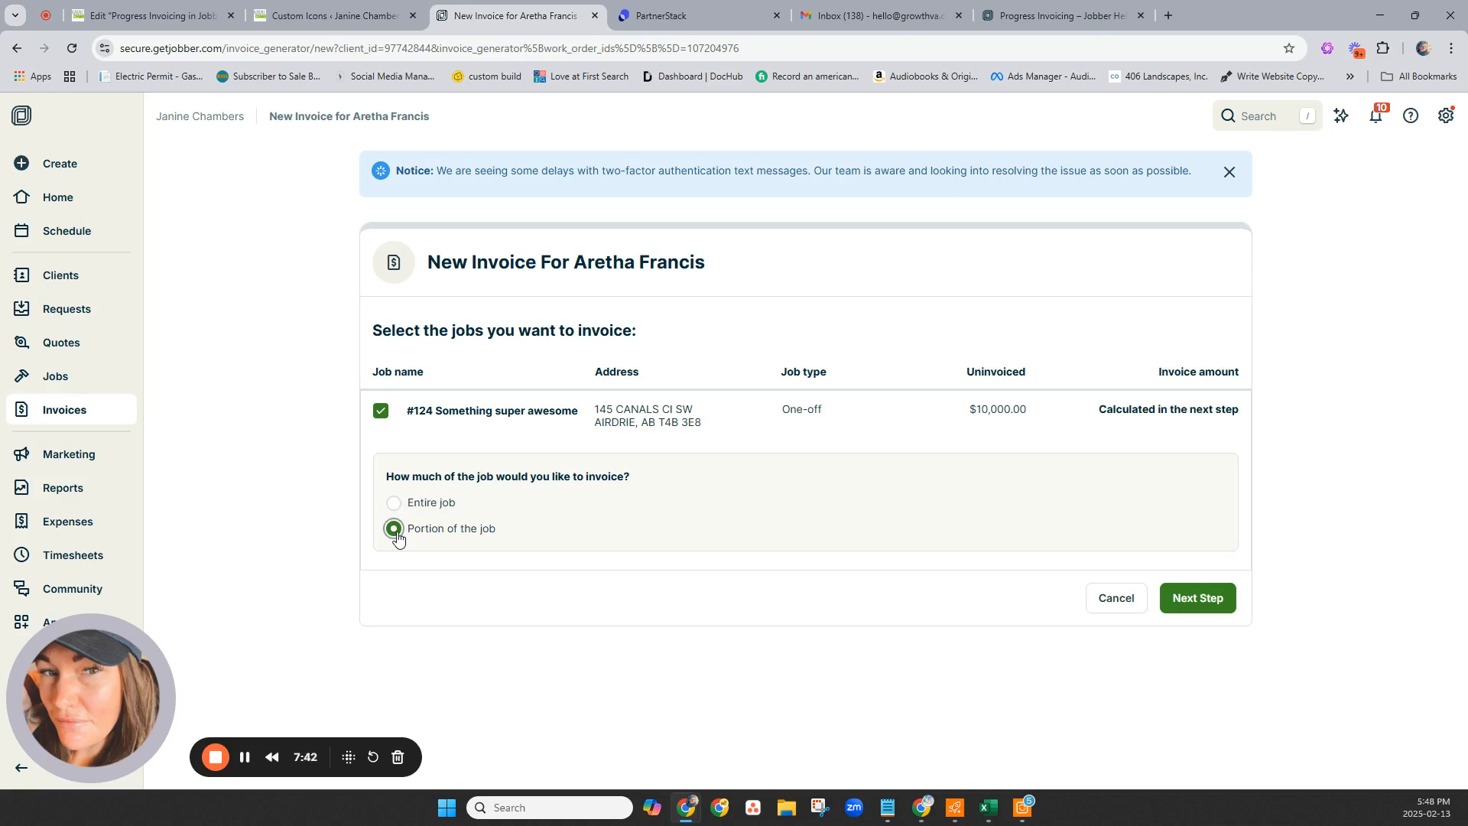
left_click(1223, 595)
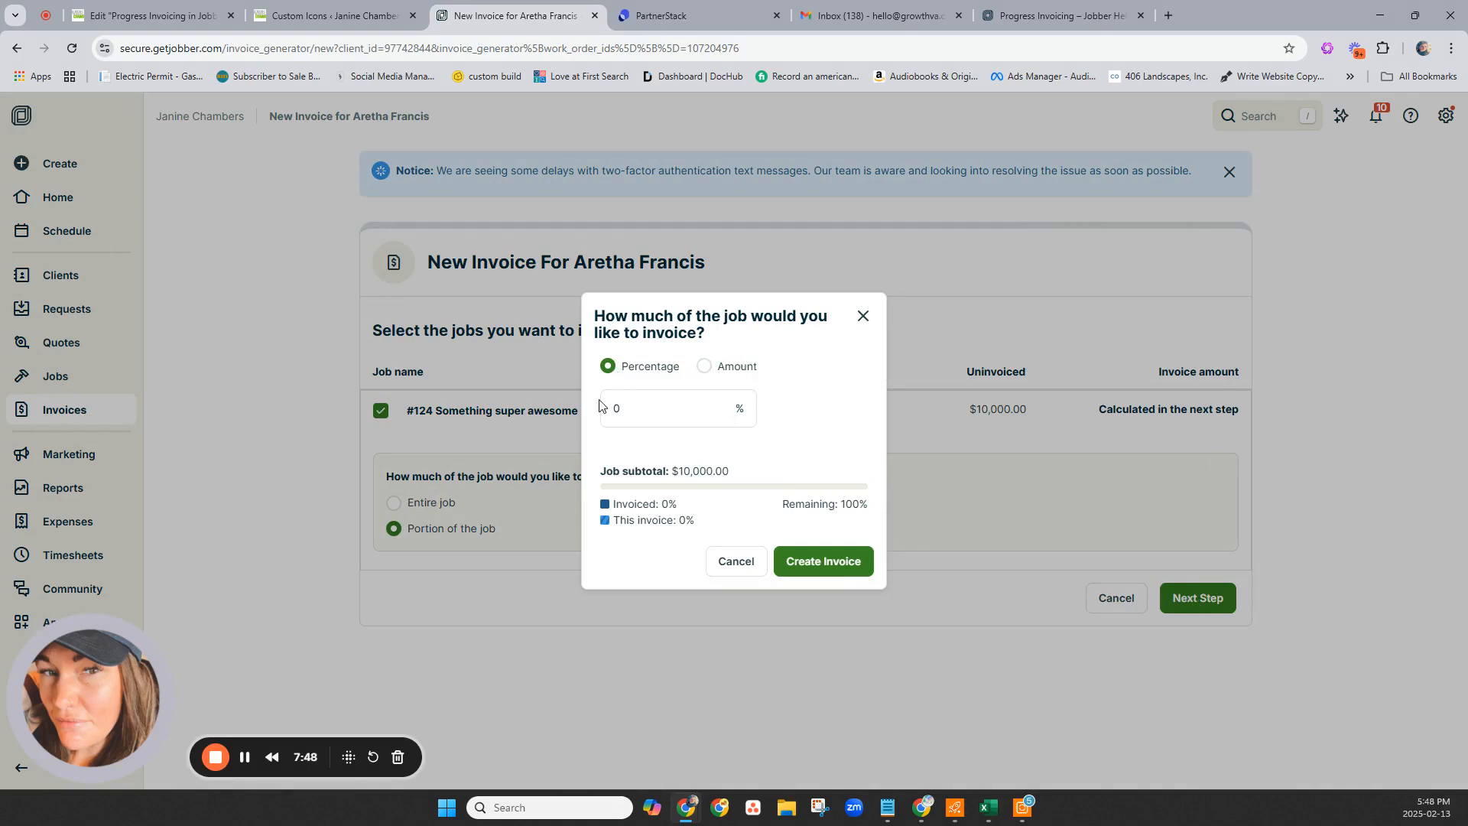
left_click_drag(616, 407, 604, 411)
type("50")
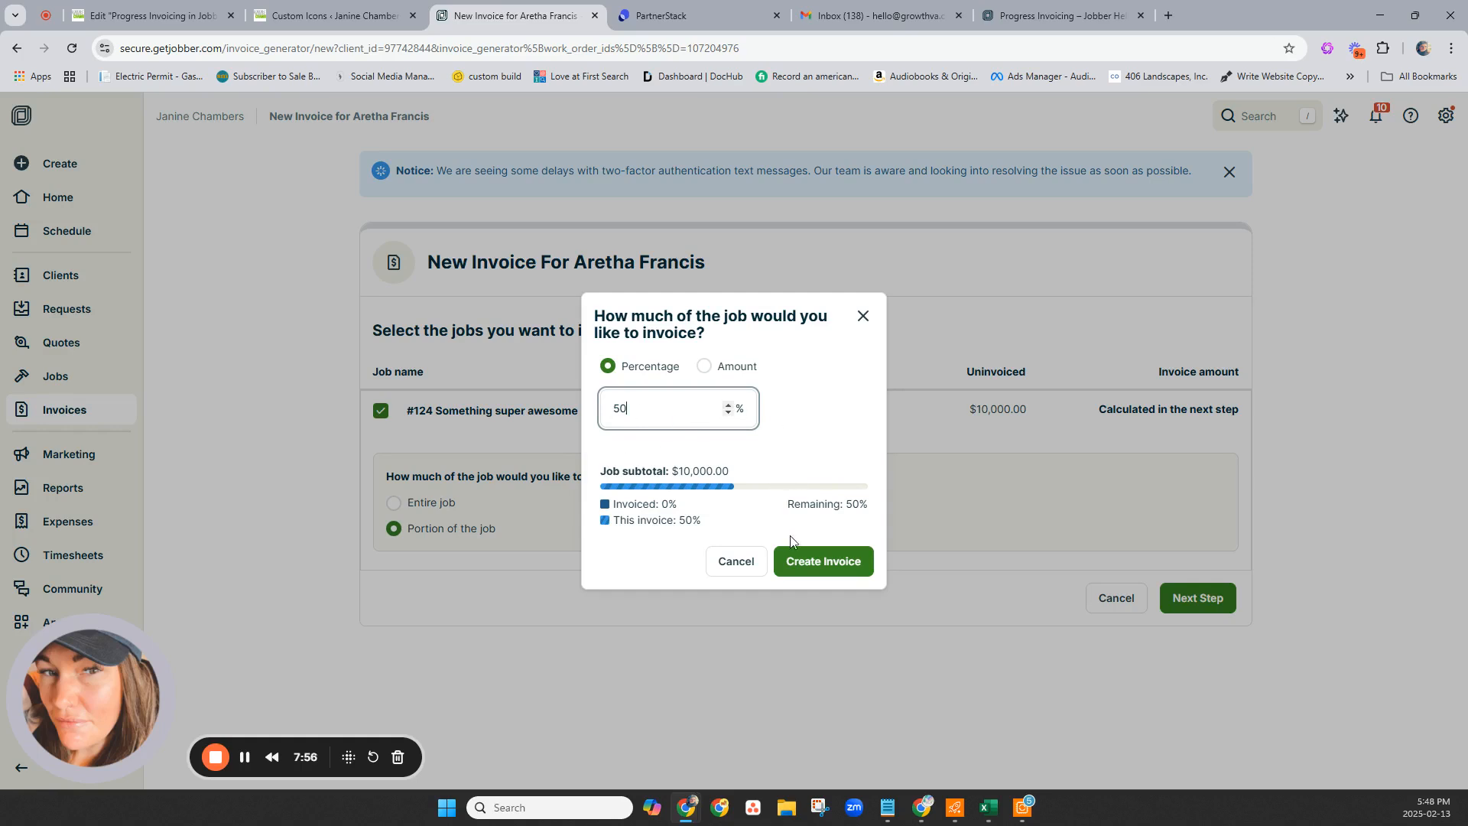
left_click(826, 562)
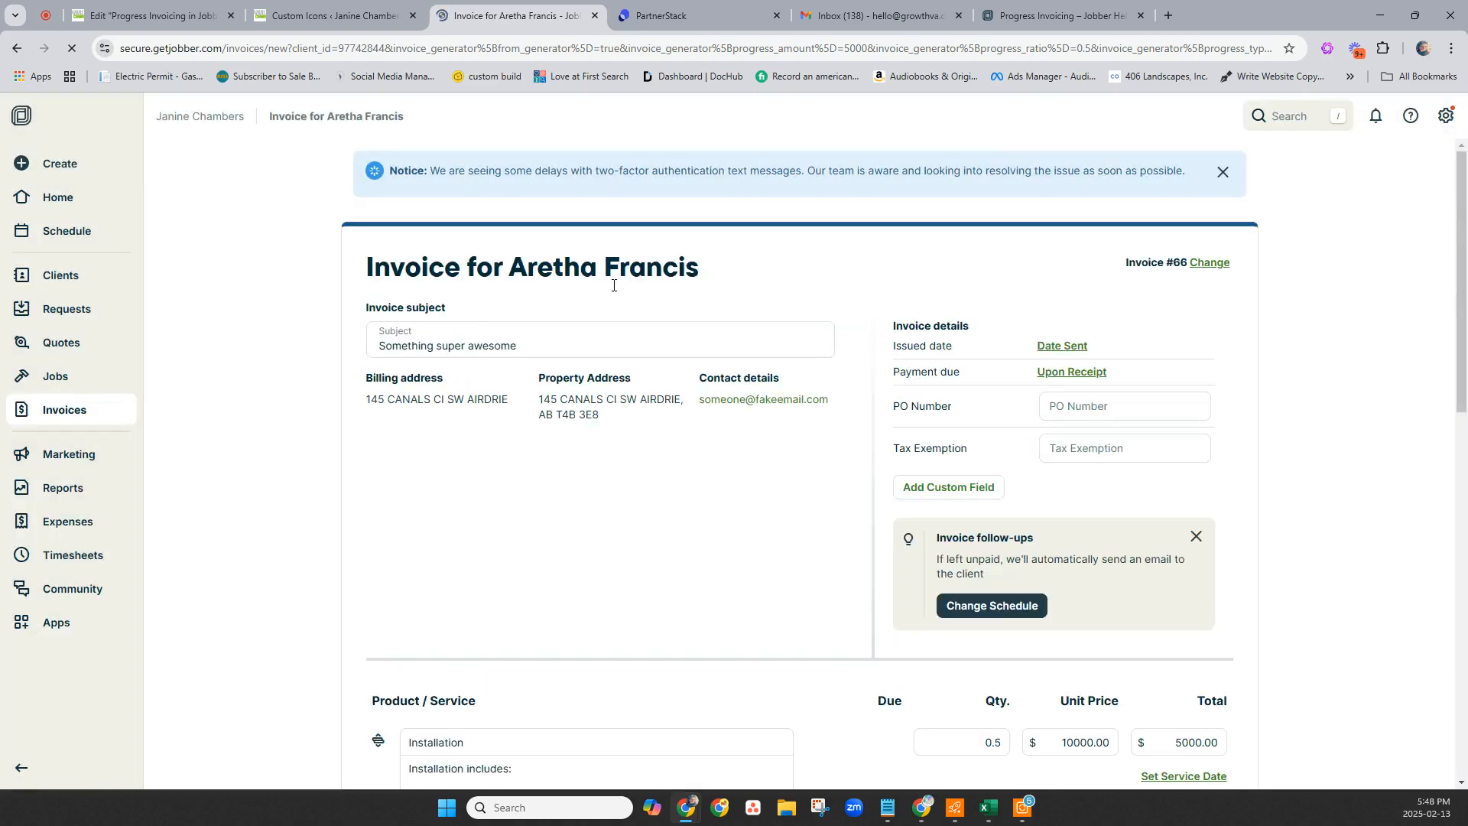
left_click(519, 349)
left_click_drag(519, 350, 189, 322)
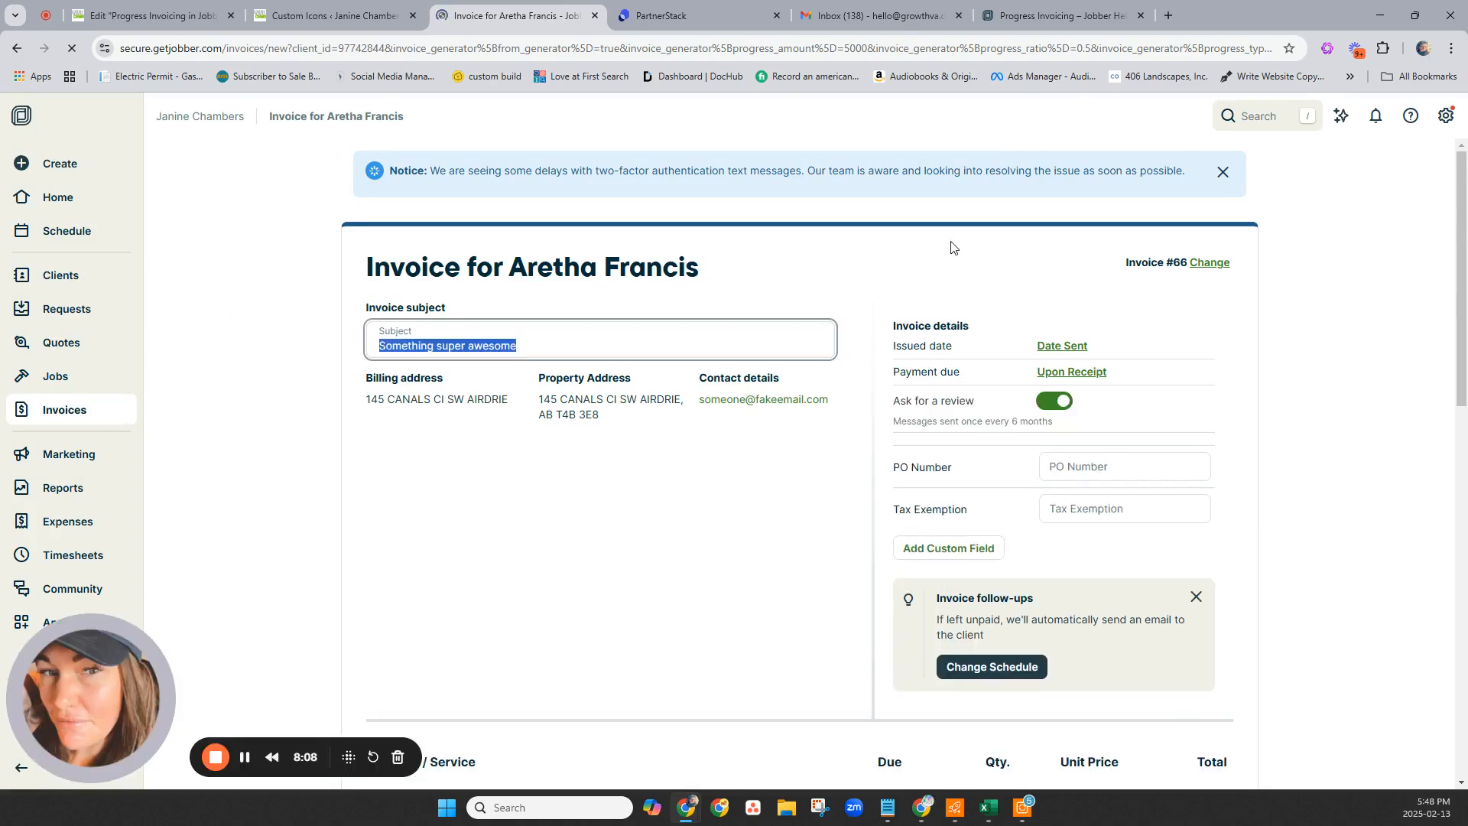
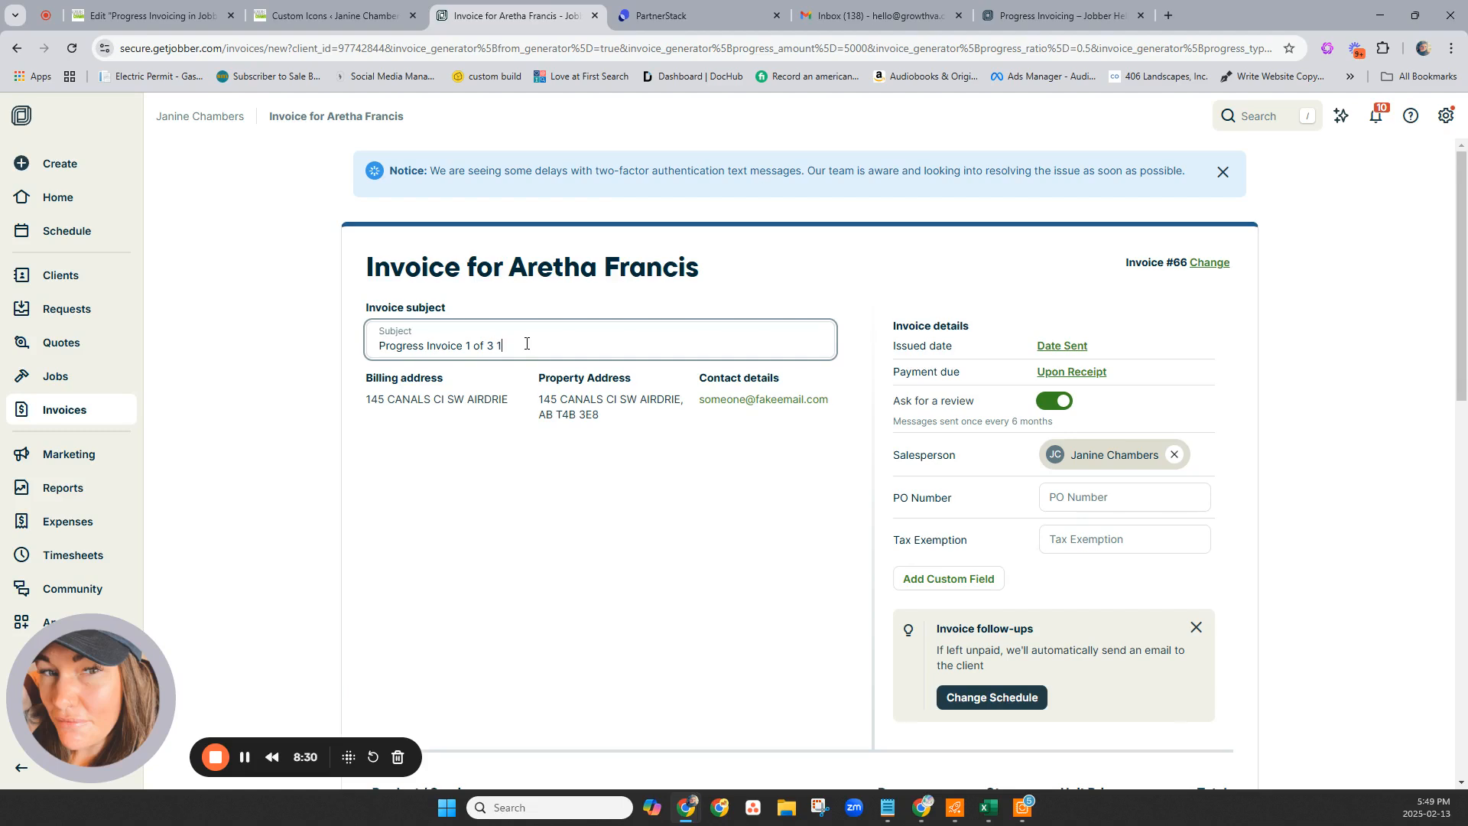
scroll(1089, 390, "down", 6)
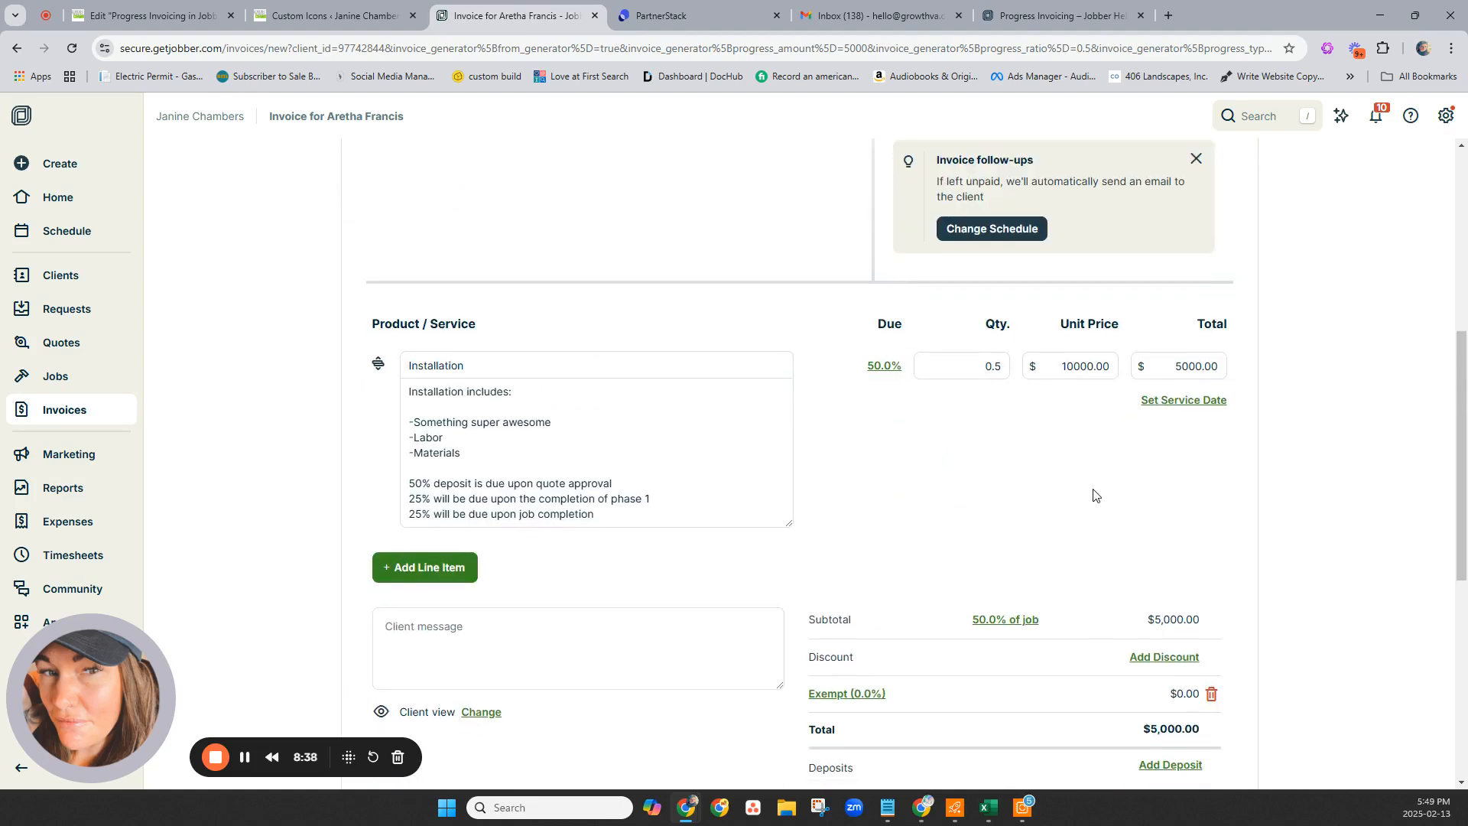
scroll(1094, 496, "down", 3)
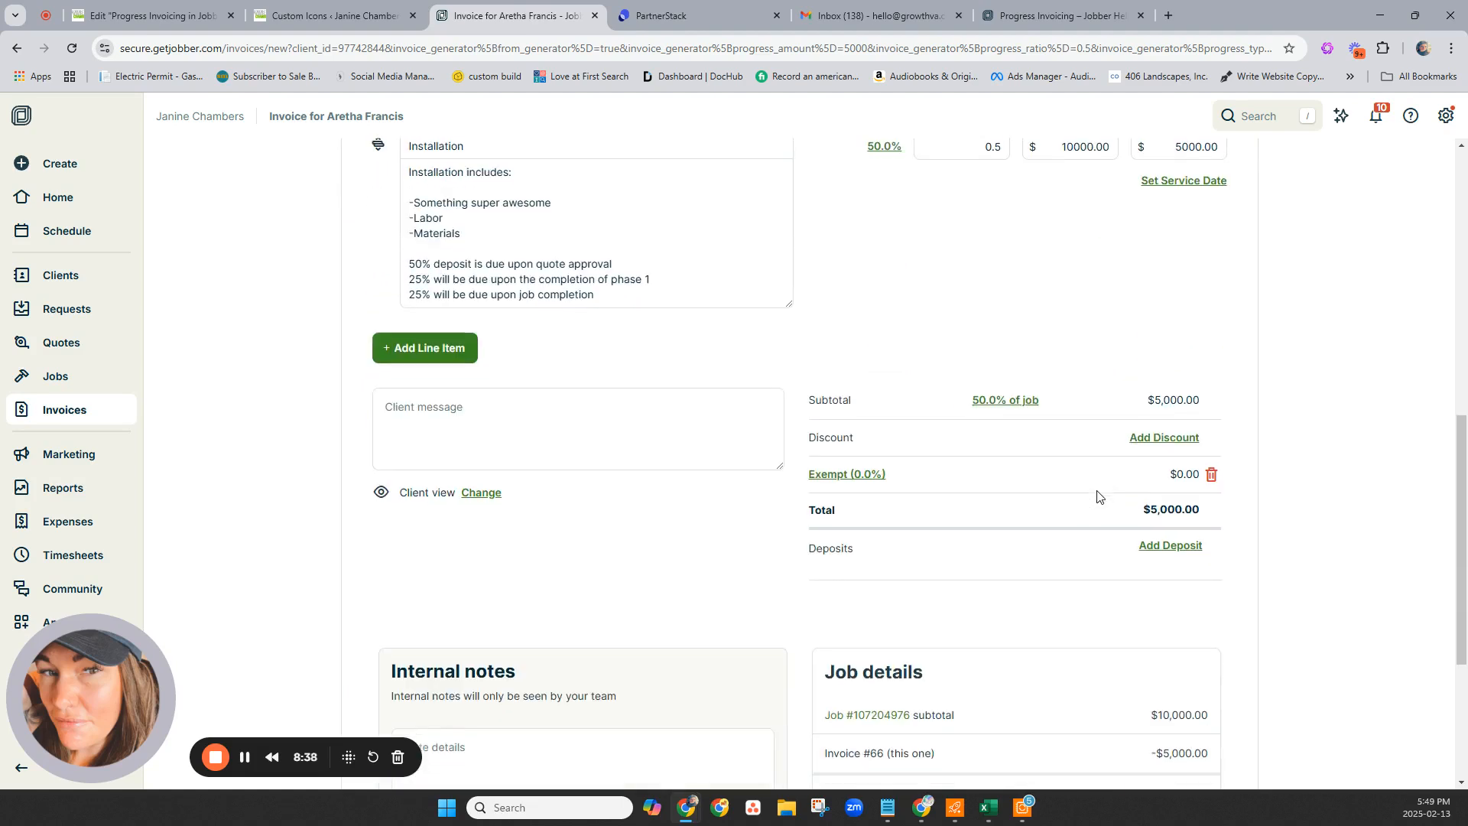
Apply the unassociated $5,000 deposit to bring the total to $0.00, and save invoice #66.
left_click(1175, 548)
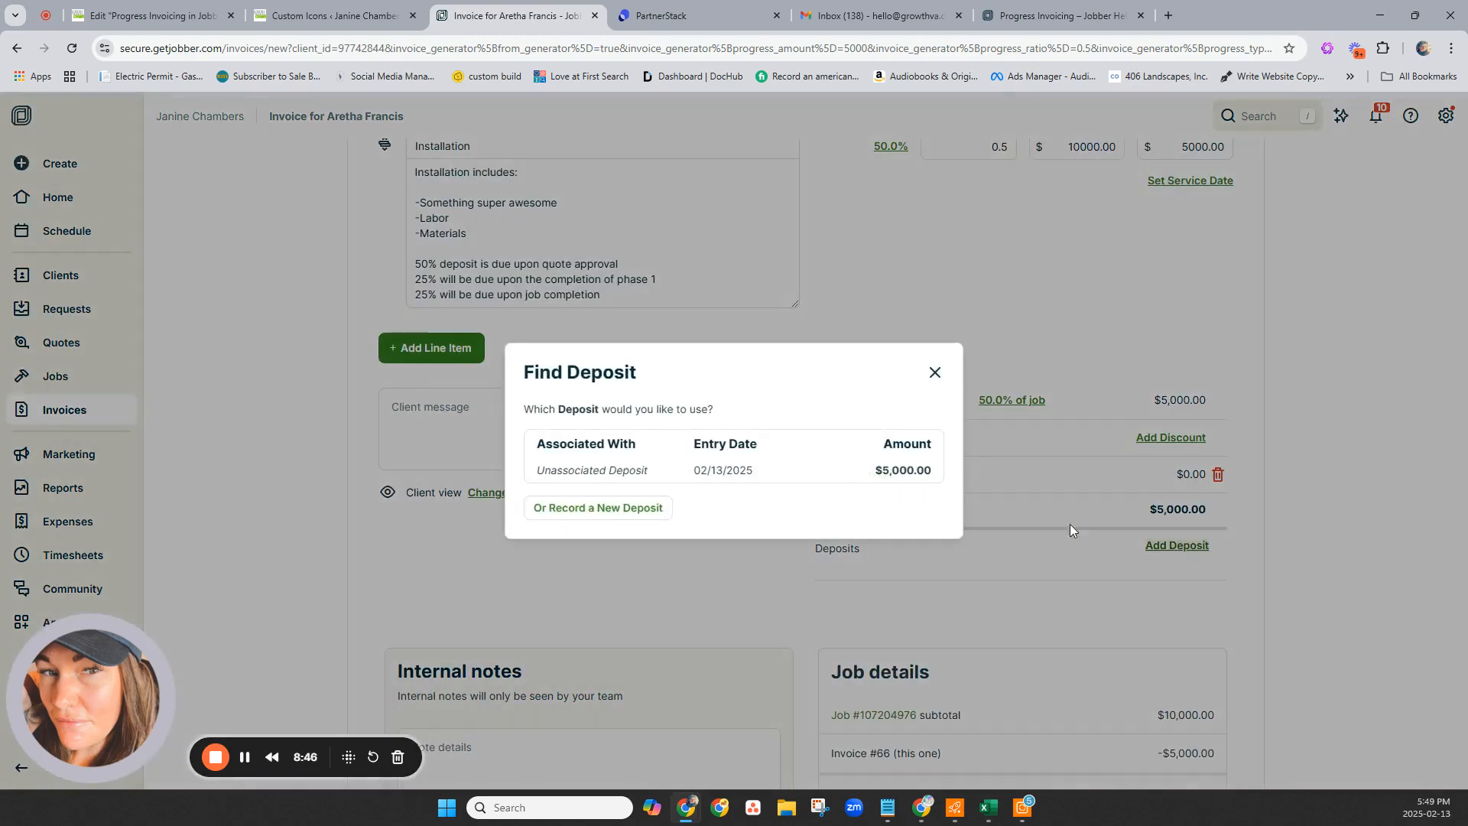
left_click(571, 468)
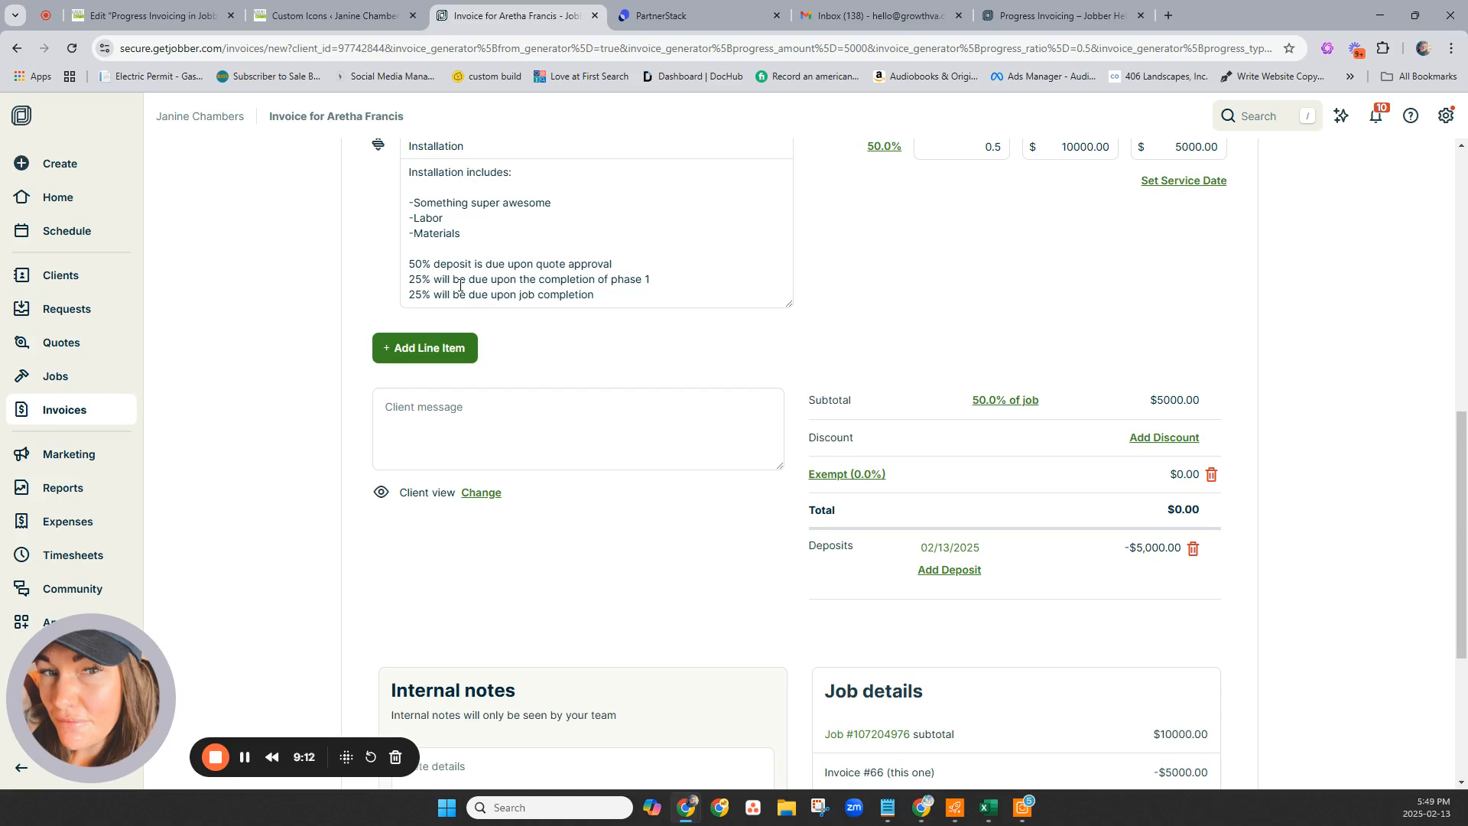
scroll(1092, 499, "down", 4)
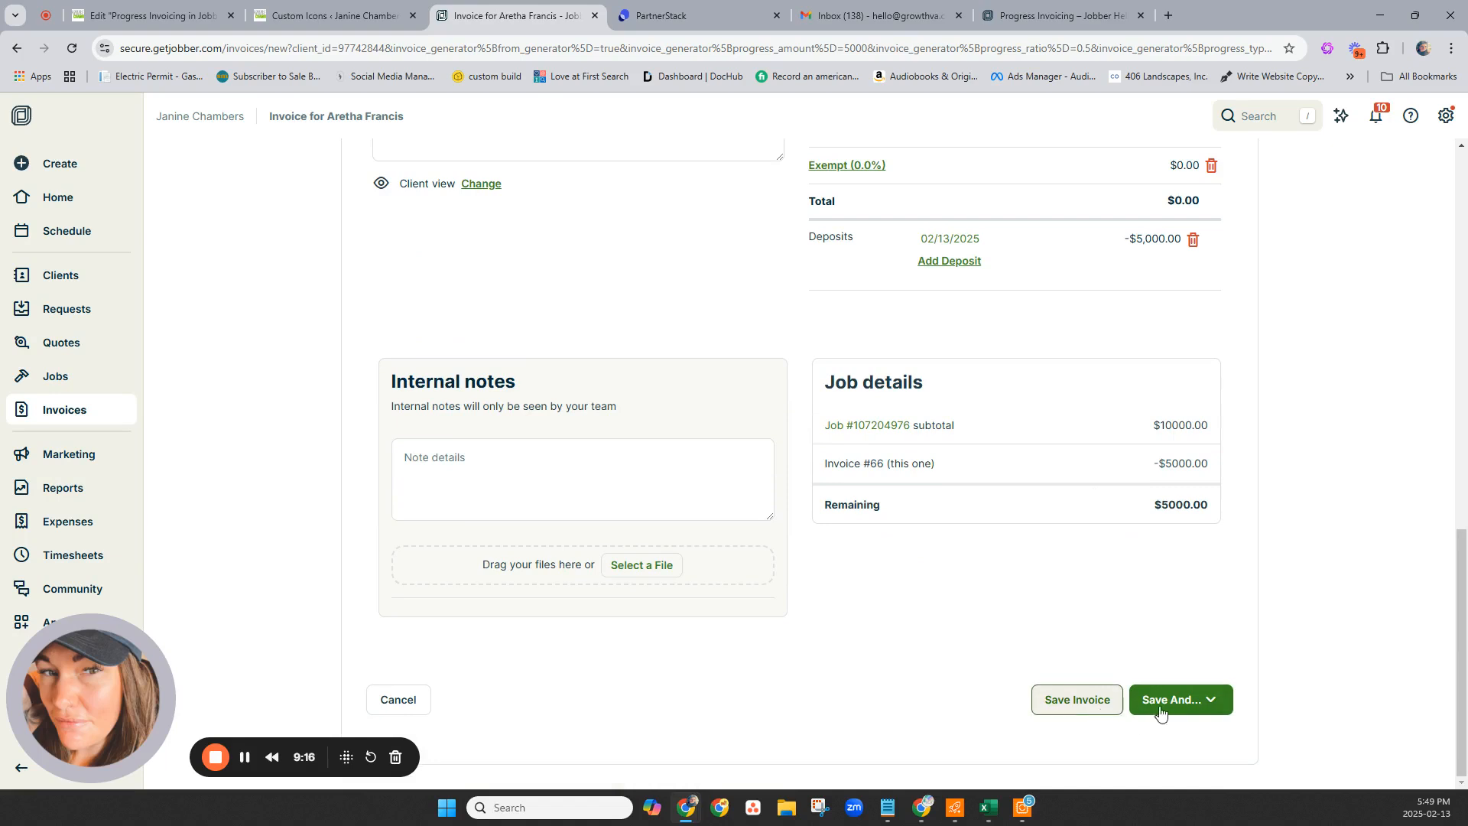
left_click(1199, 709)
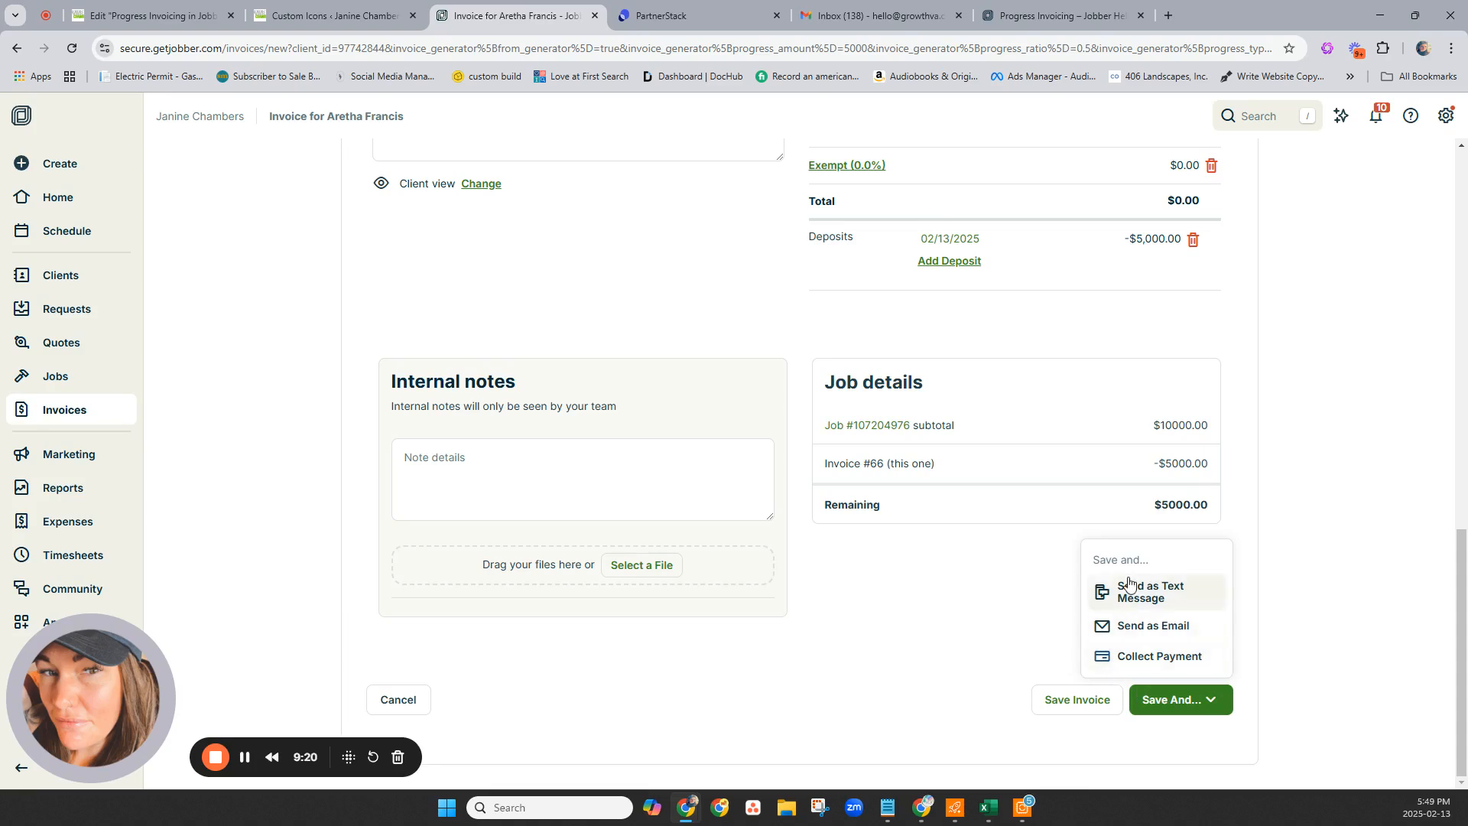
left_click(1056, 714)
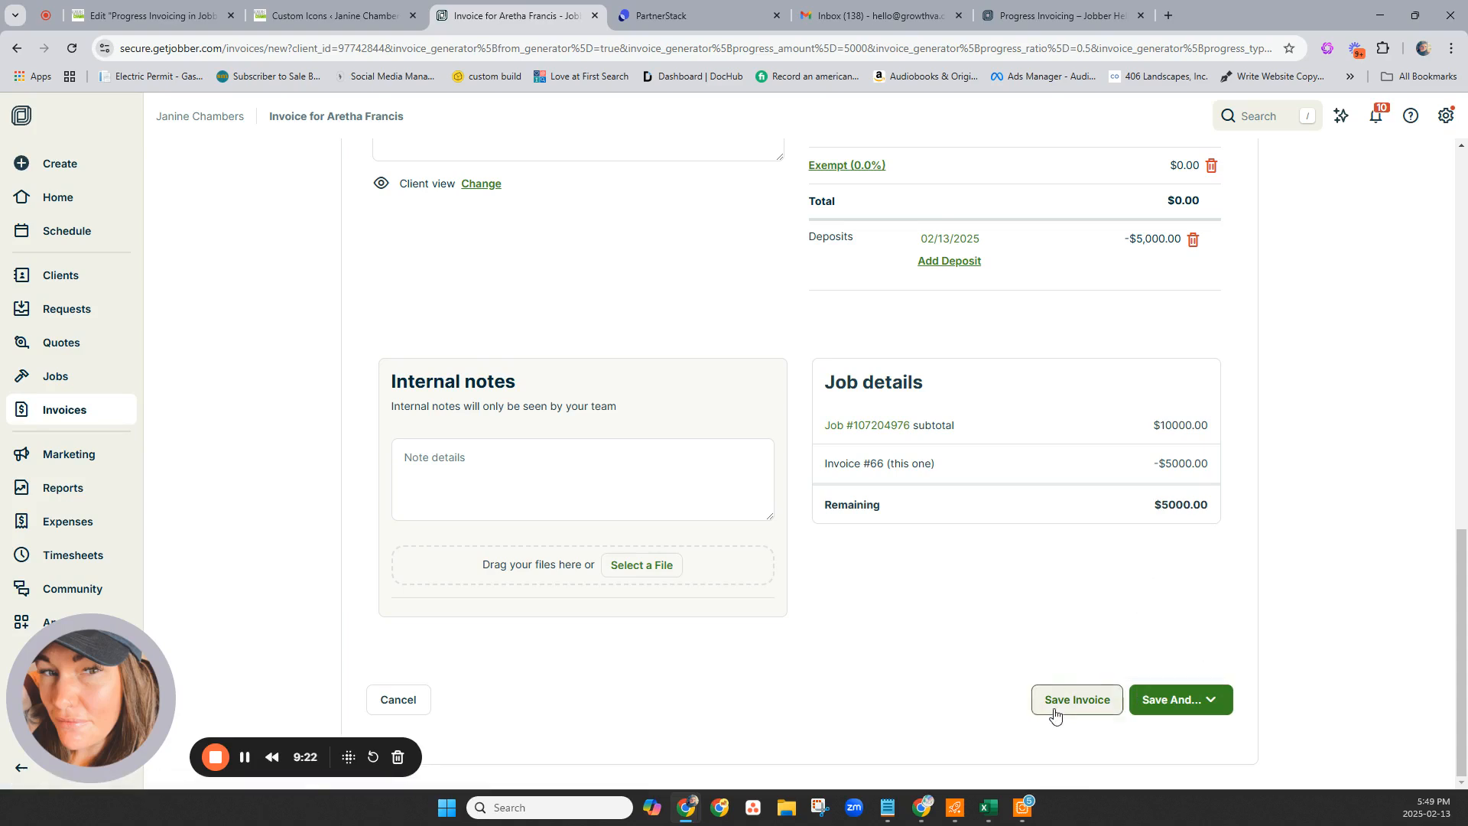
left_click(1056, 713)
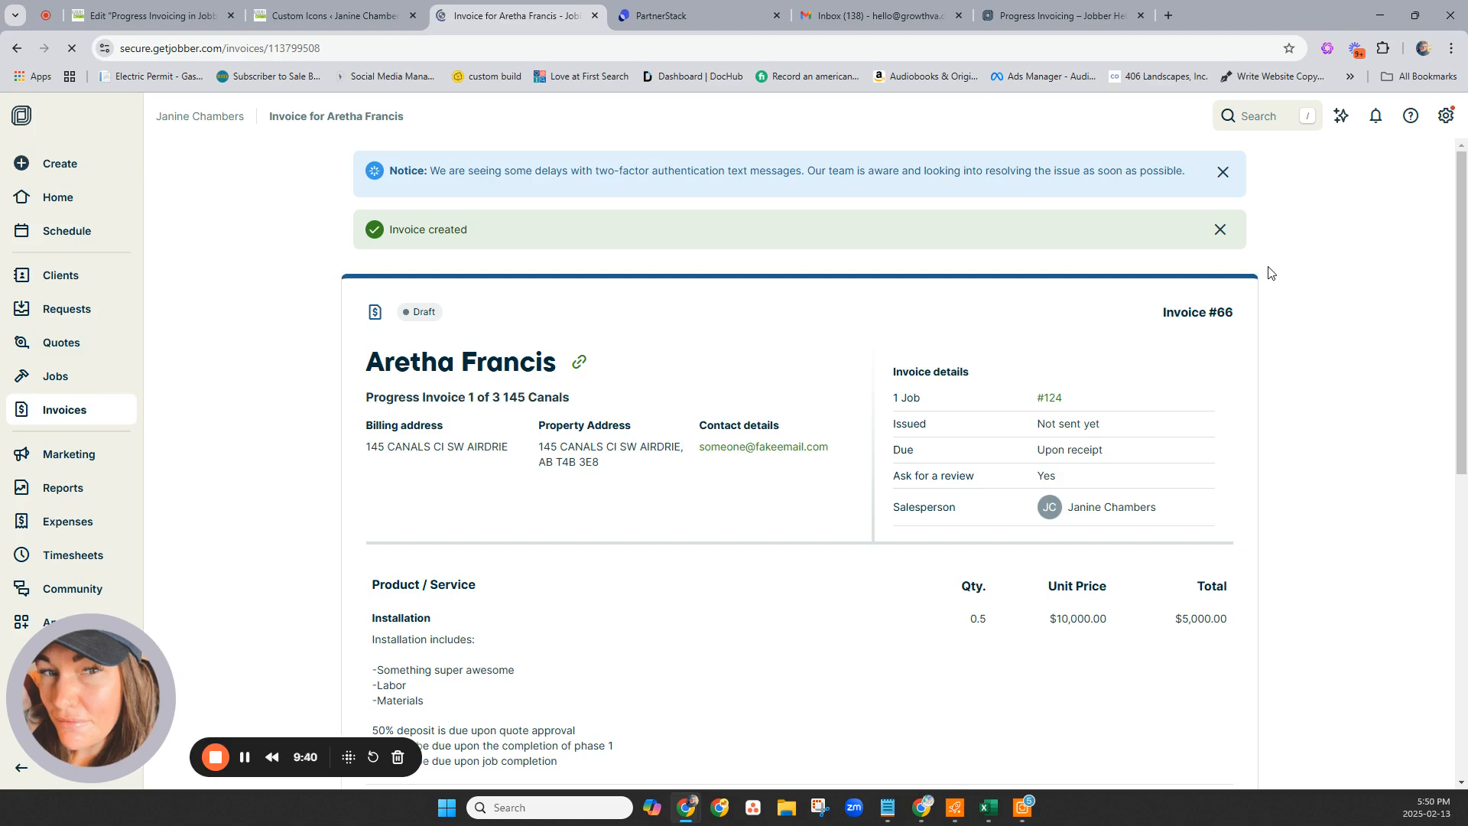
Mark invoice #66 as sent.
left_click(1192, 280)
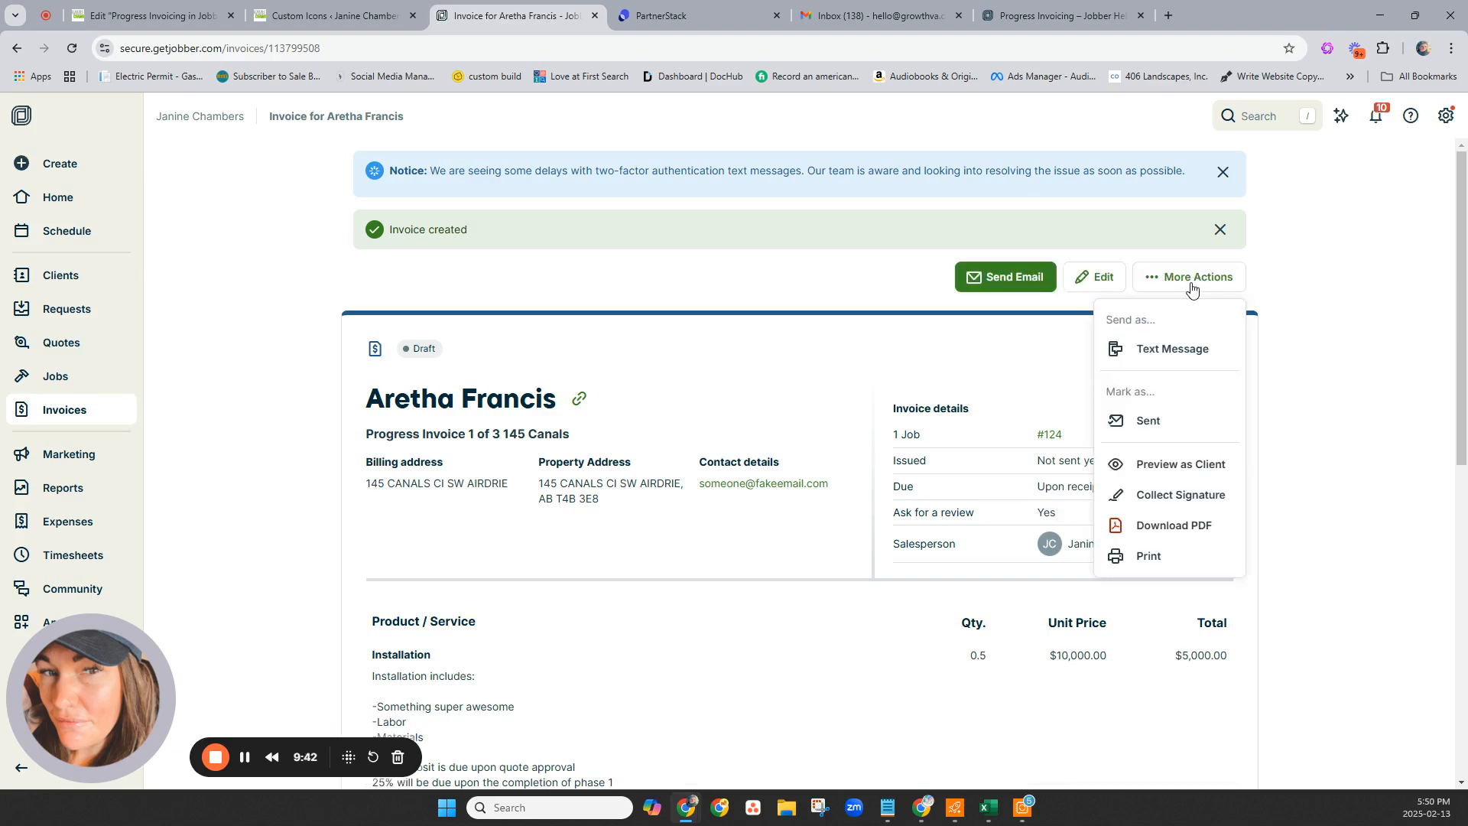
left_click(1148, 420)
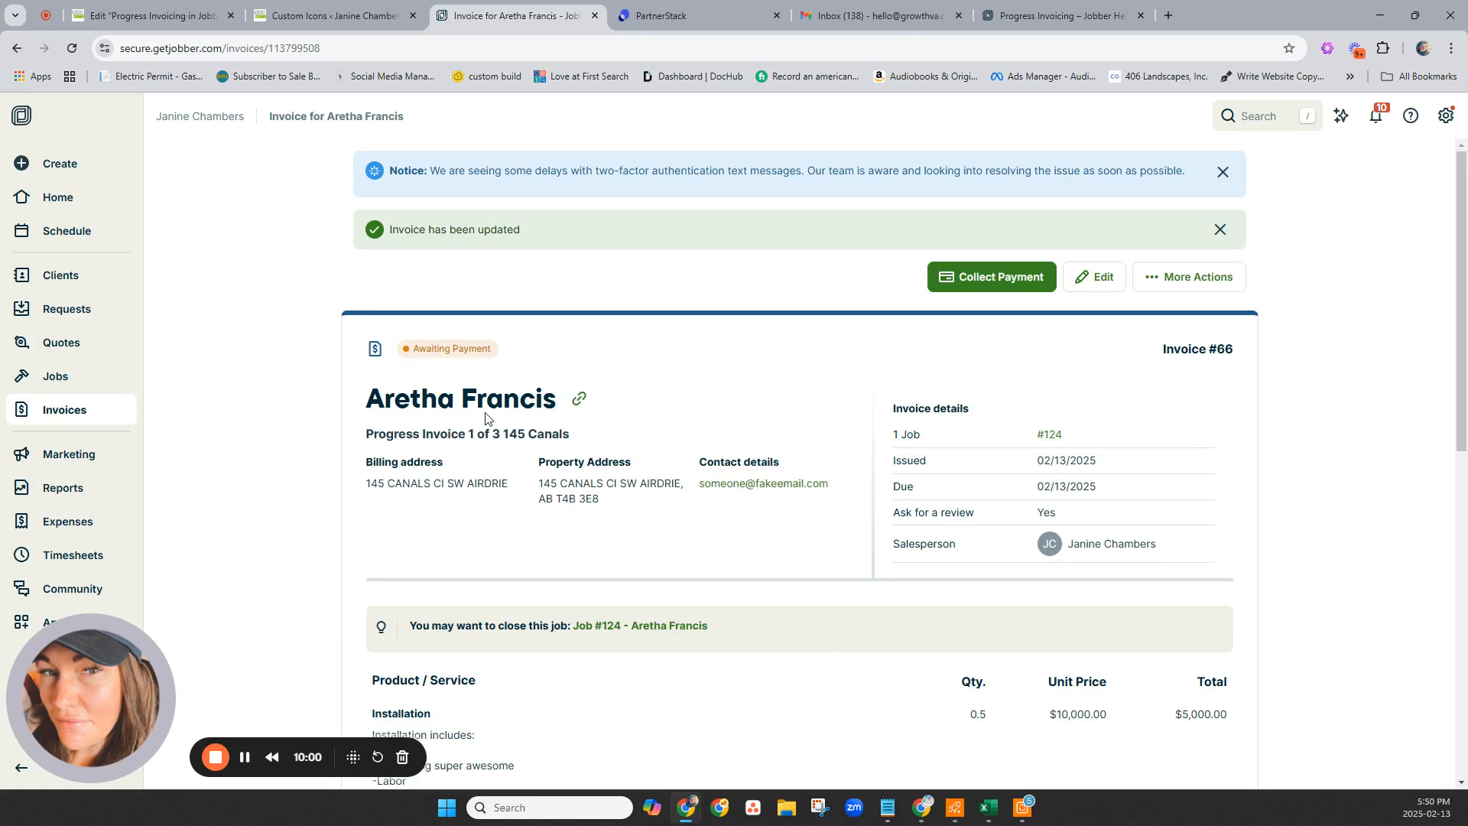
scroll(1132, 557, "down", 3)
scroll(1132, 557, "down", 3)
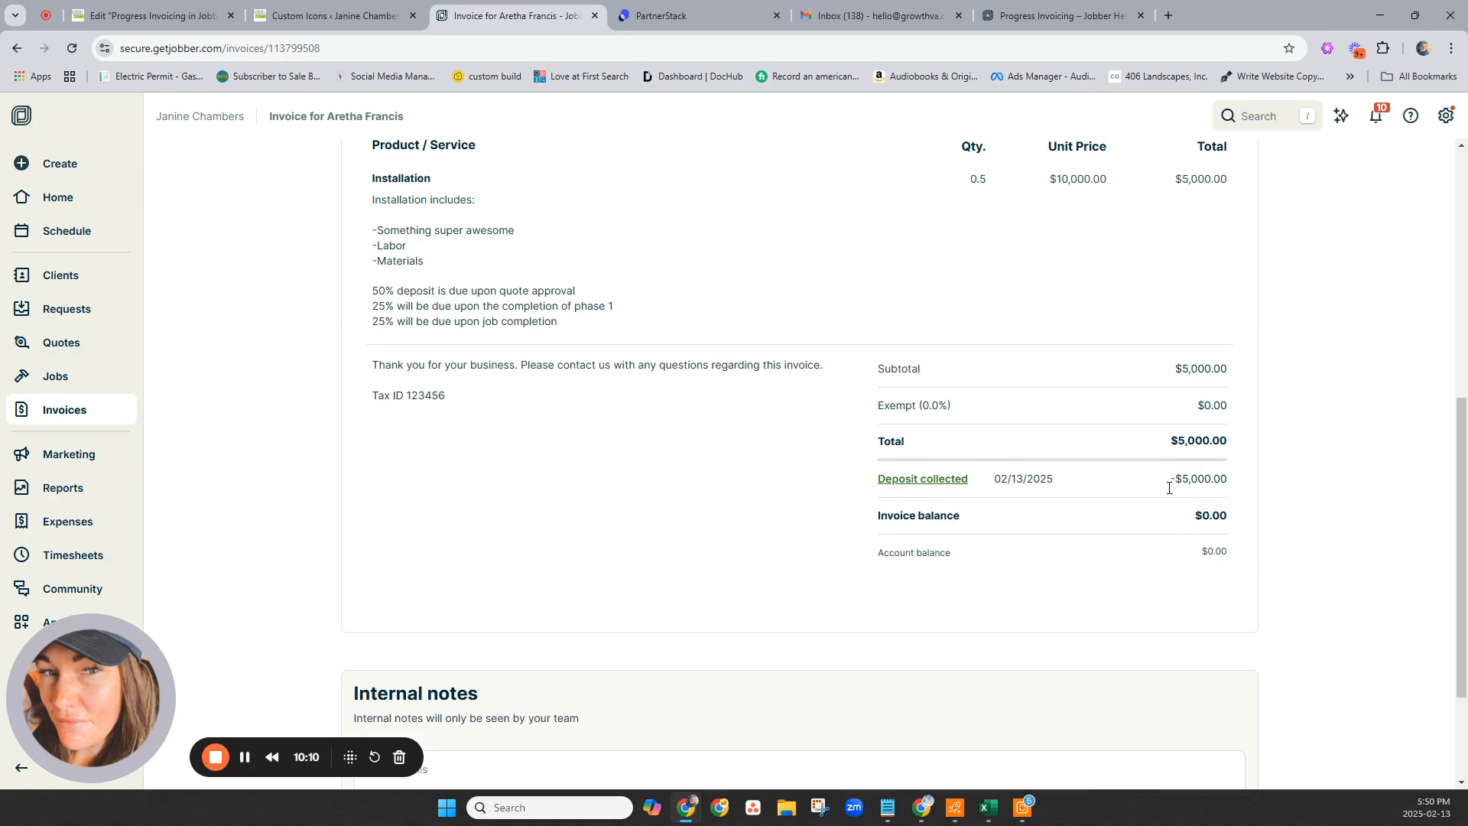
scroll(1172, 502, "up", 7)
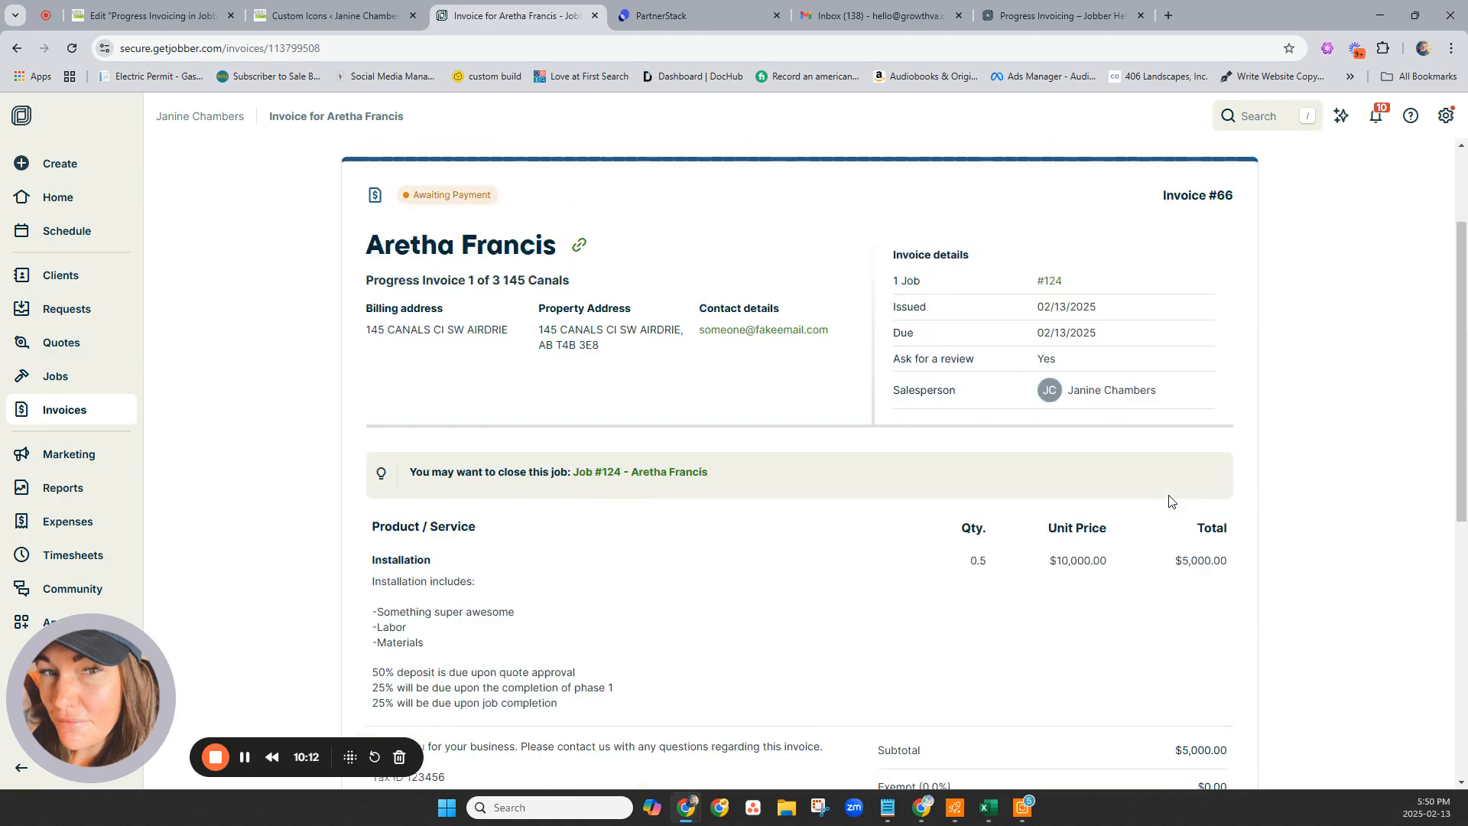
Close invoice #66 without recording a payment so it shows Paid.
left_click(1170, 280)
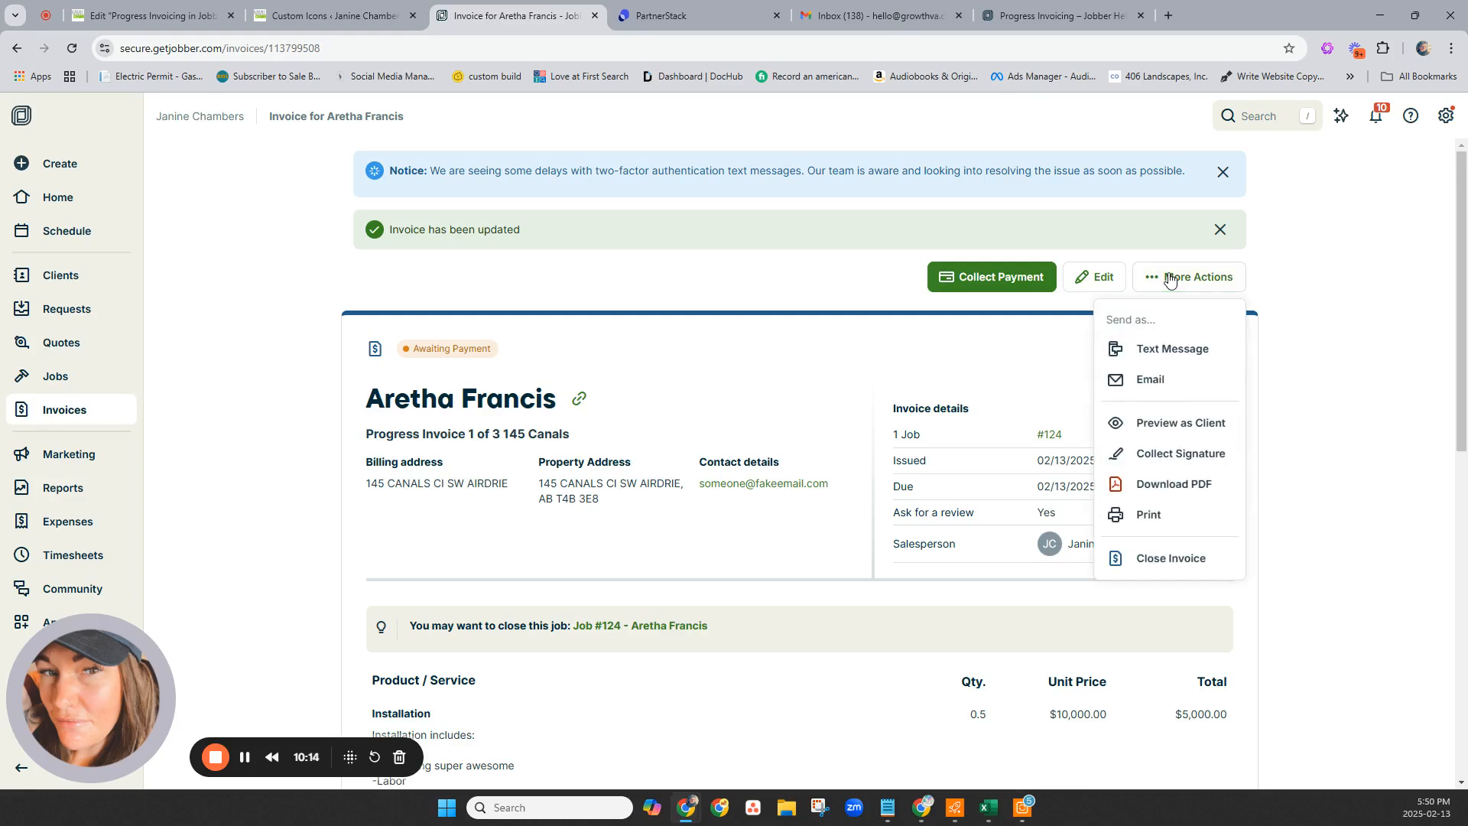
left_click(1165, 562)
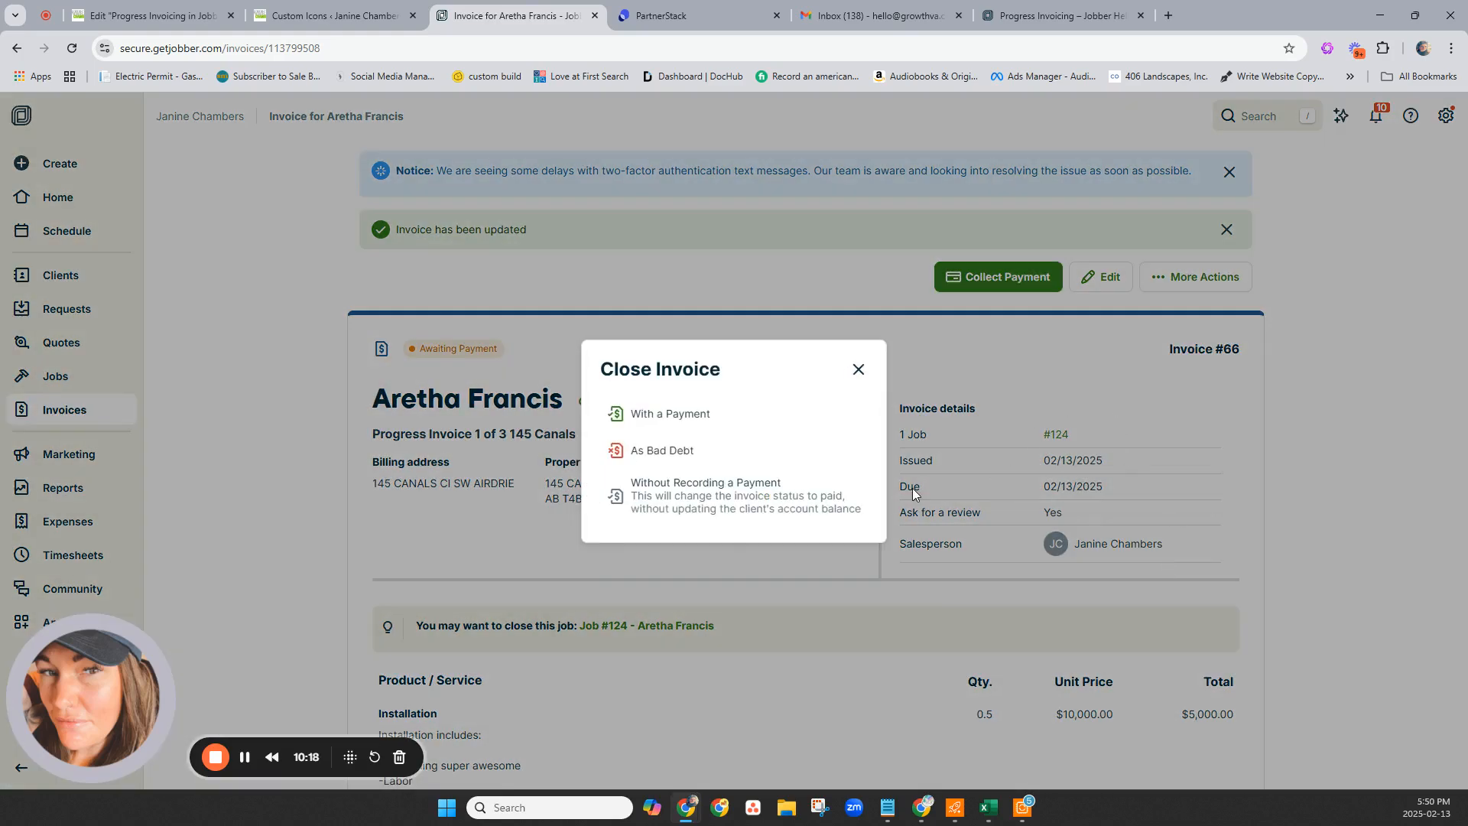
left_click(656, 514)
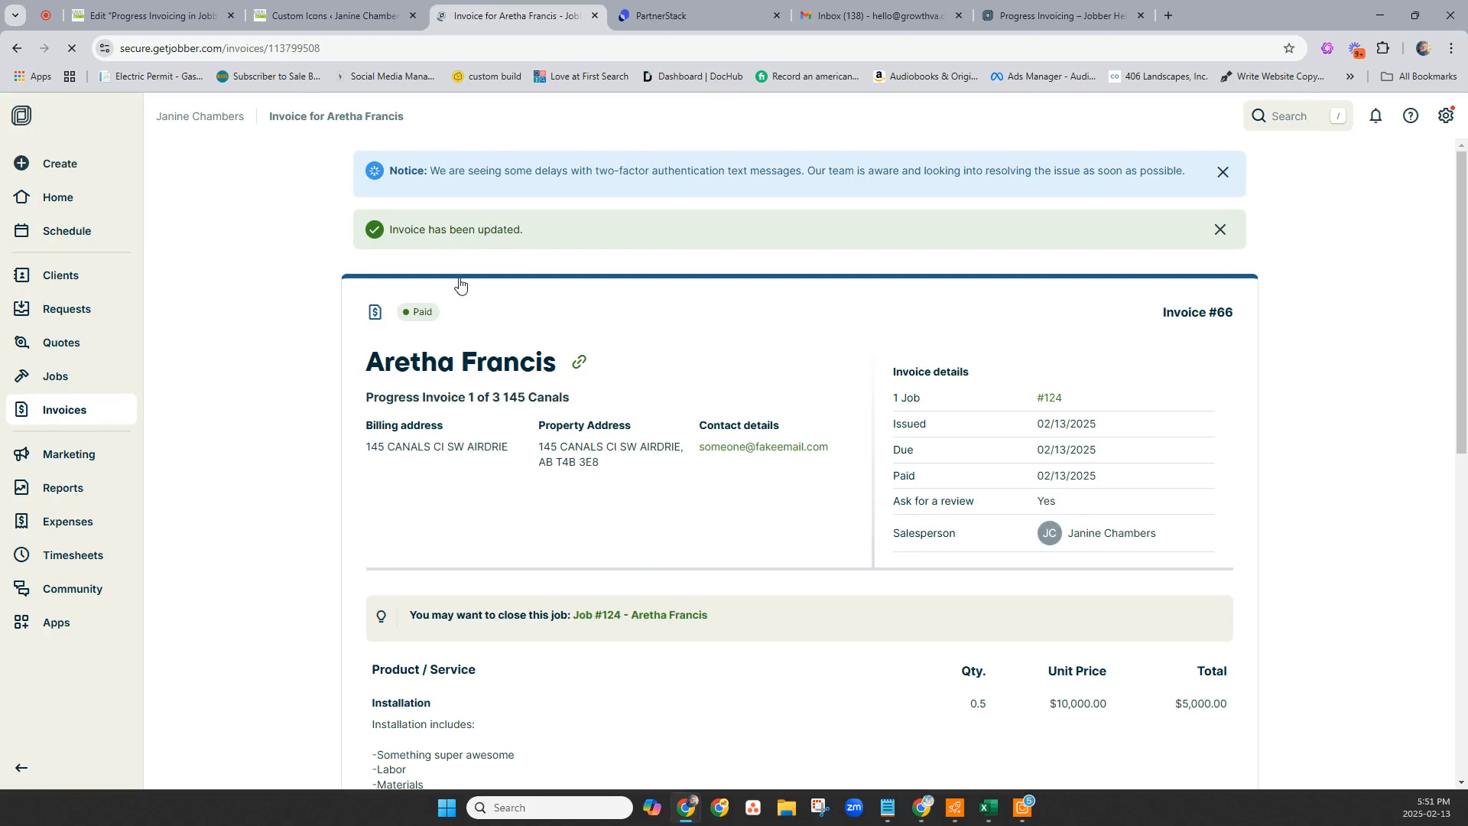
Open the client's page from the invoice, then open job #124 from Active Work.
left_click(499, 363)
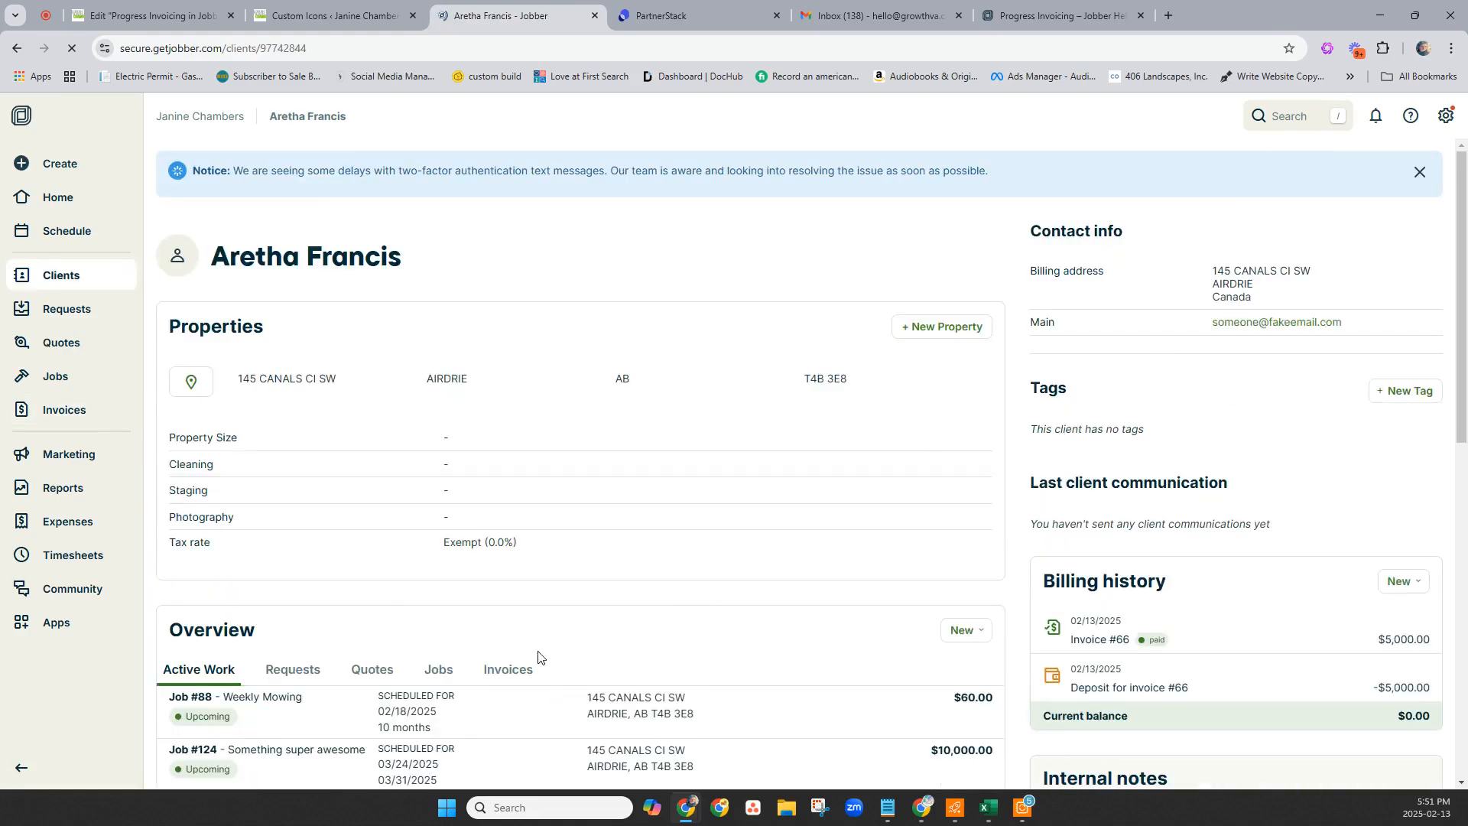
scroll(538, 660, "down", 3)
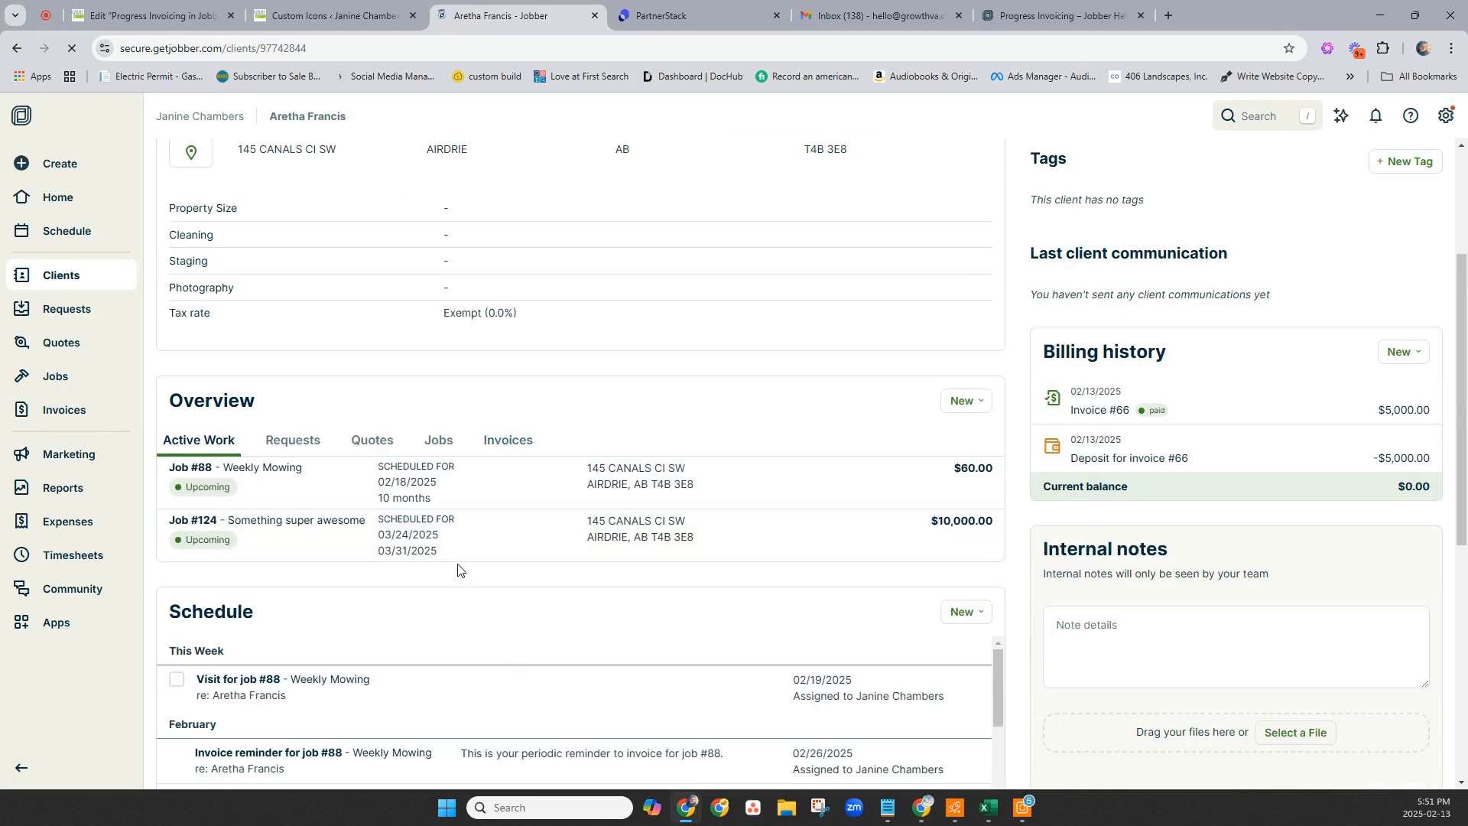
left_click(509, 534)
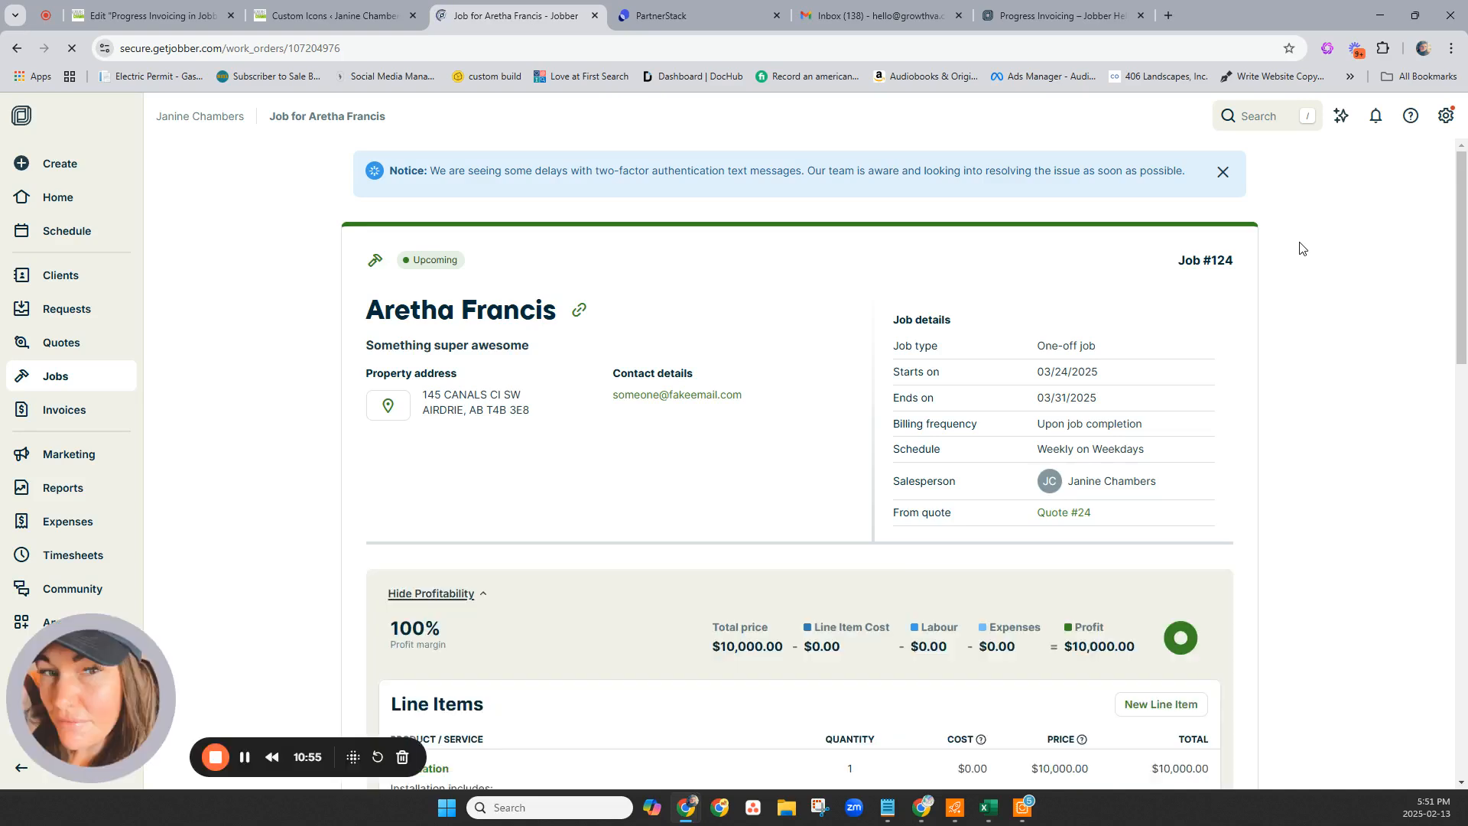
Generate a portion-of-job invoice for 25% of job #124, creating $2,500 draft #67.
left_click(1209, 230)
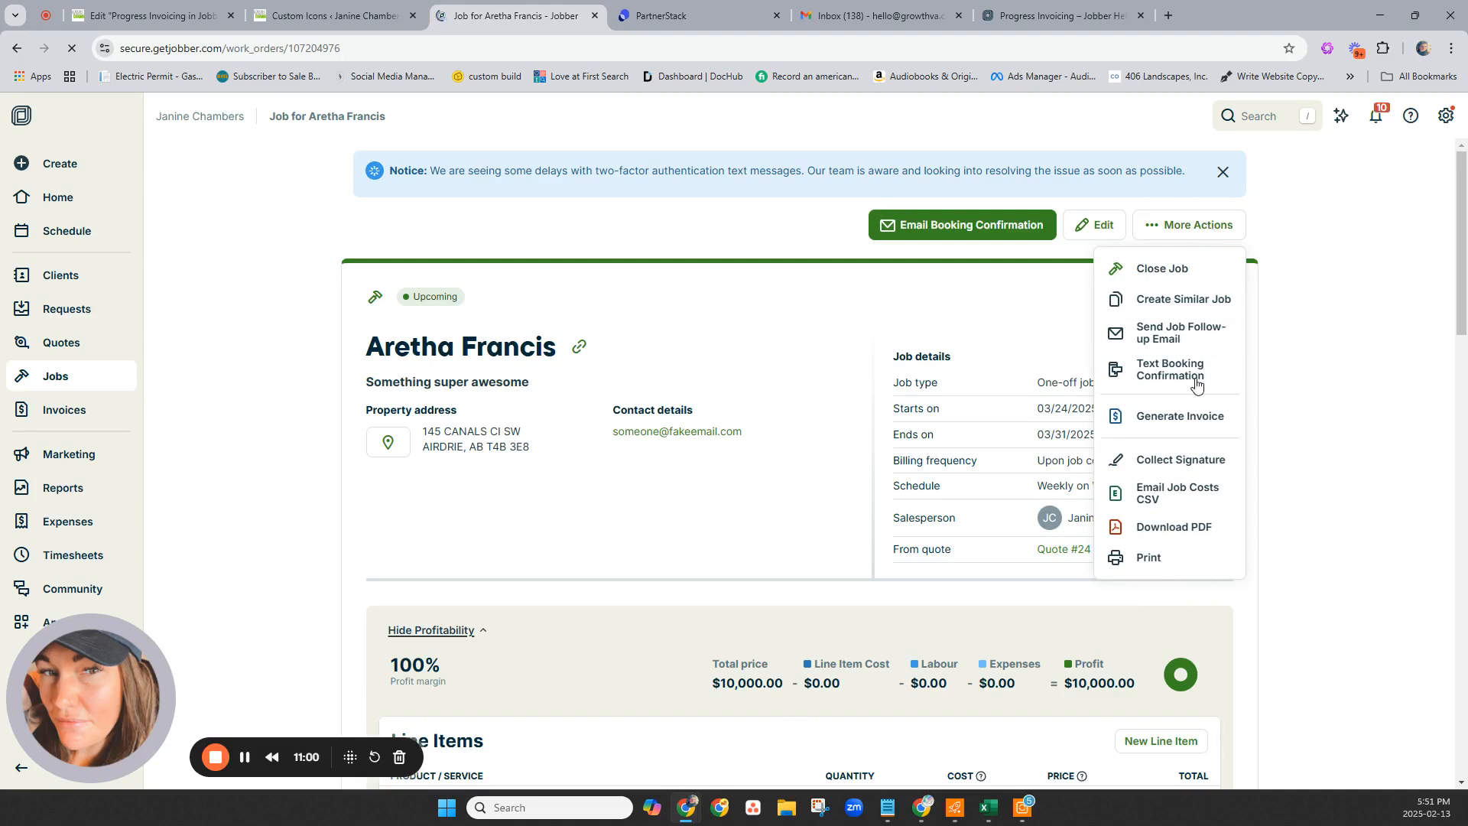
left_click(1180, 421)
left_click(397, 535)
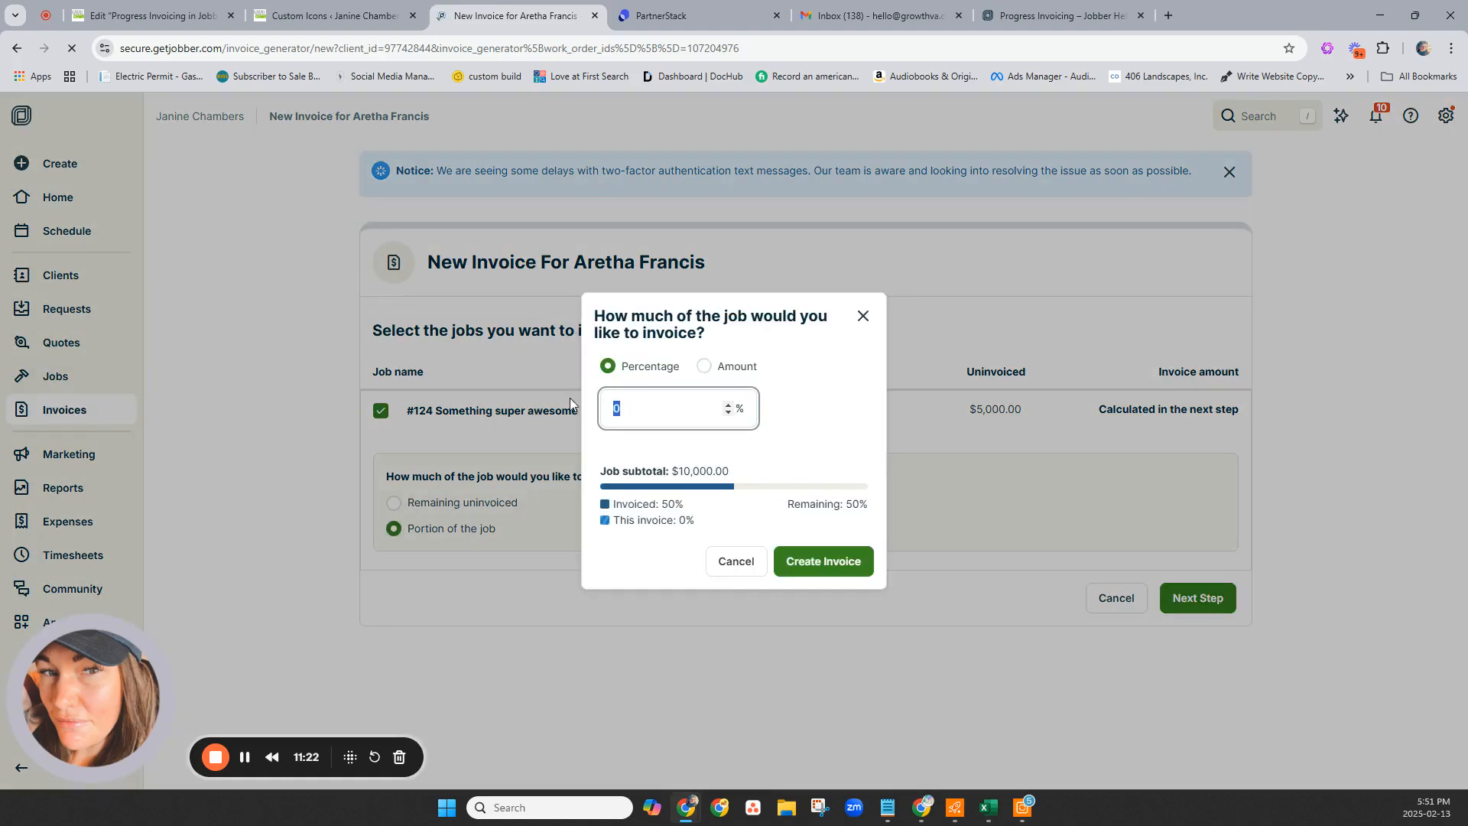
type("25")
left_click(823, 568)
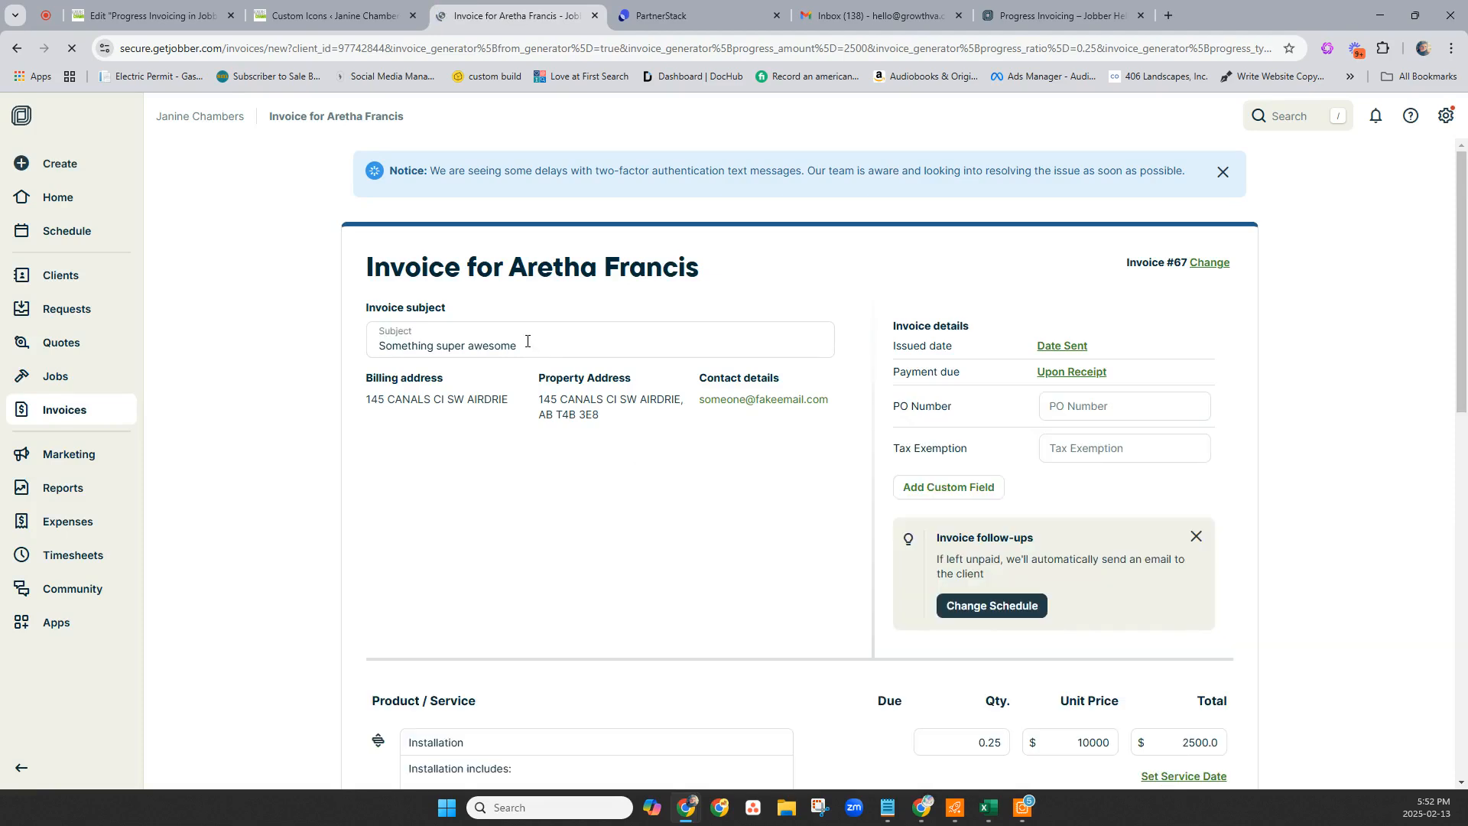
left_click_drag(527, 341, 344, 345)
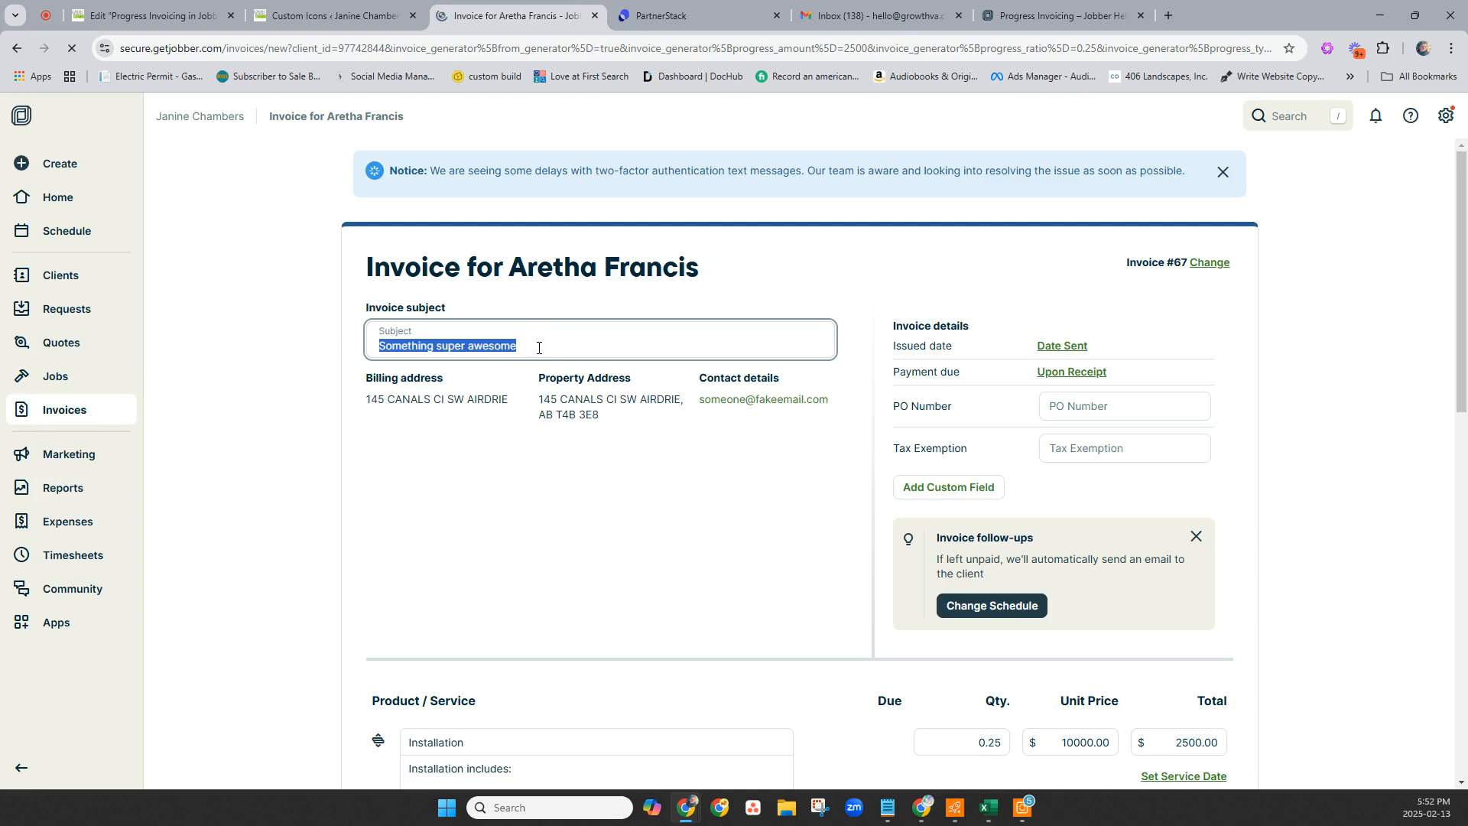
type("Pr")
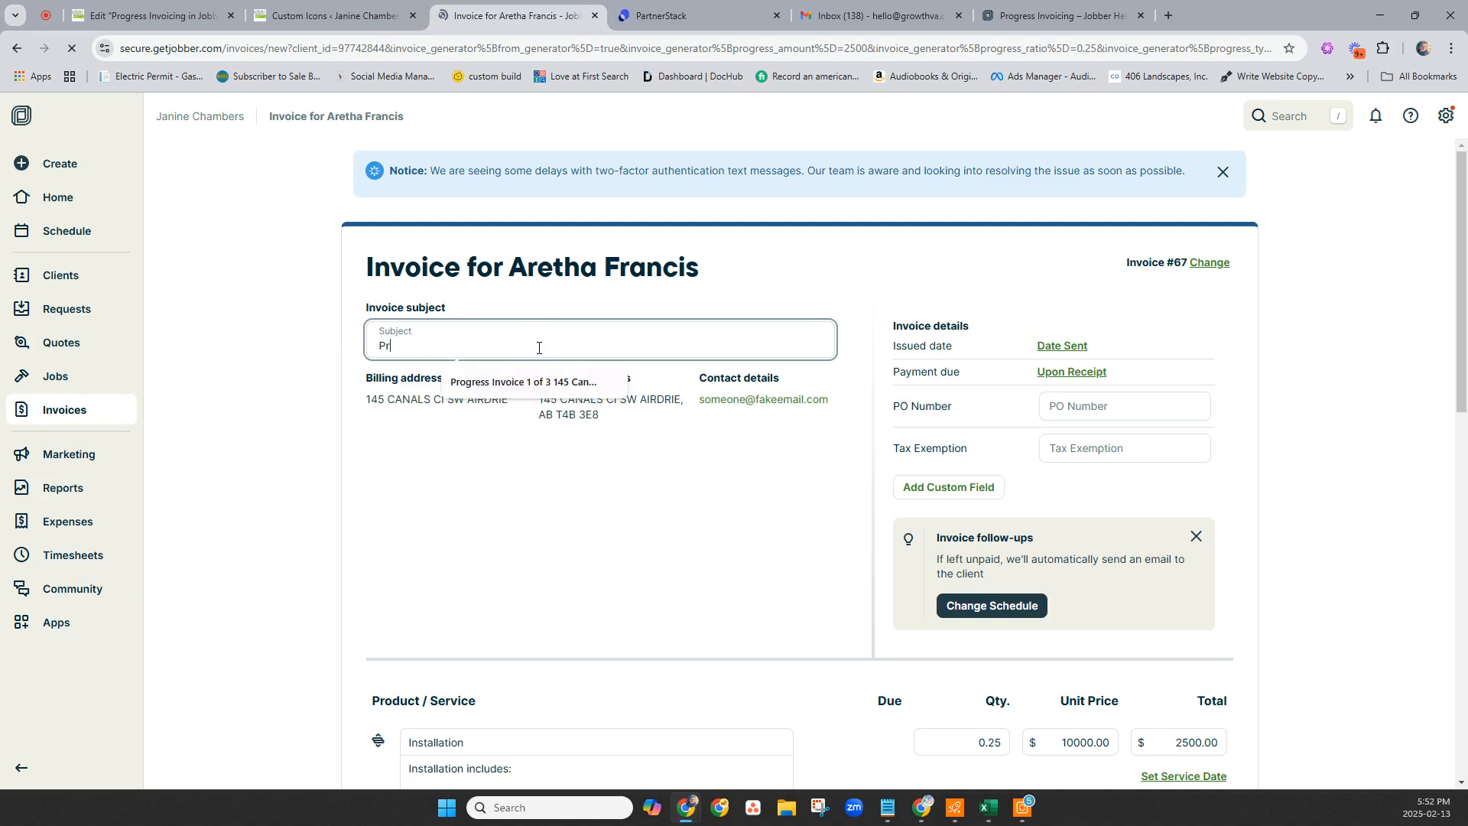
left_click(539, 381)
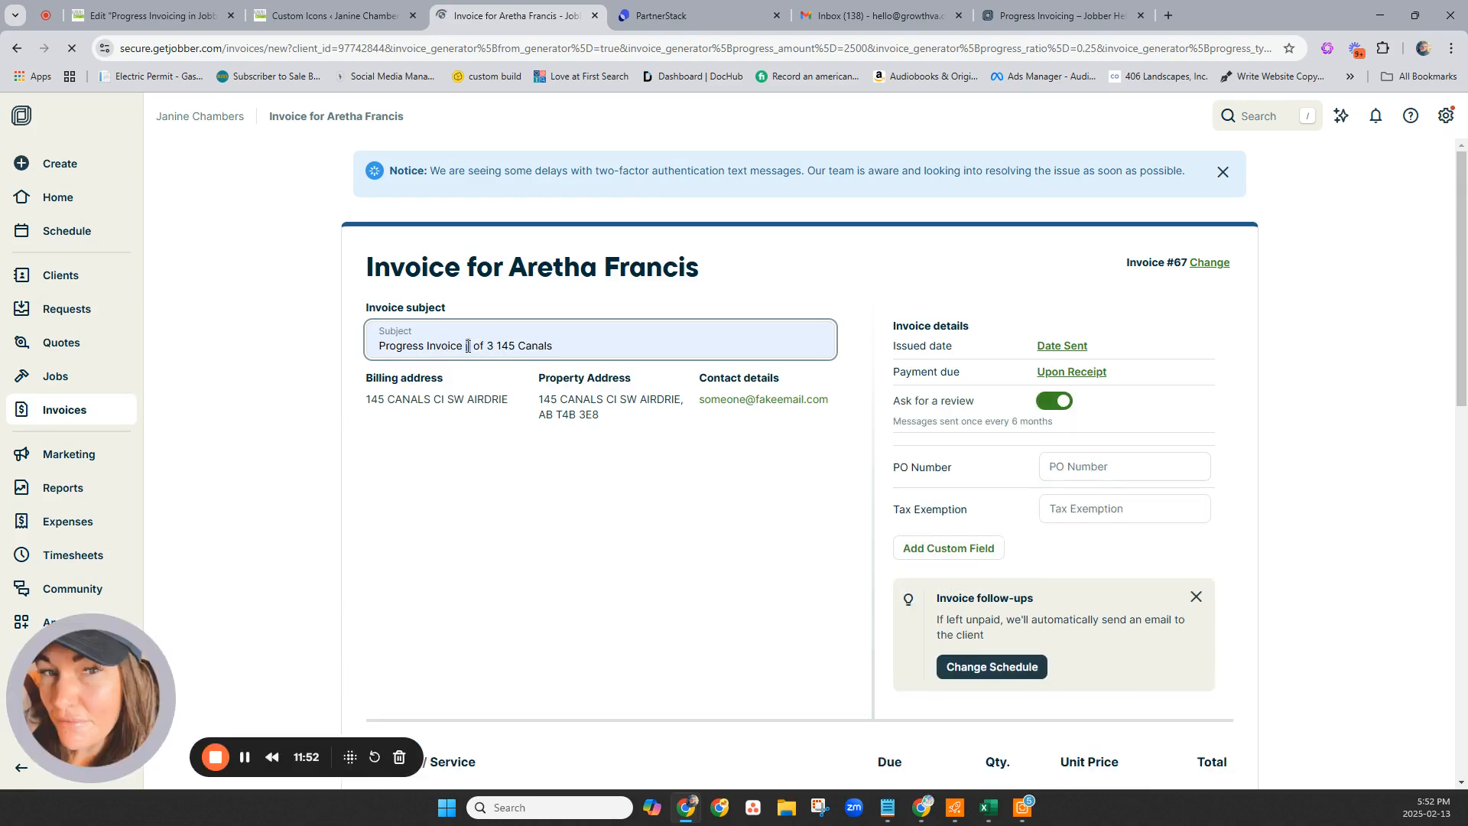
type("2")
scroll(612, 520, "down", 1)
left_click(599, 519)
Save invoice #67 and start sending it to the client by email.
scroll(1012, 725, "down", 12)
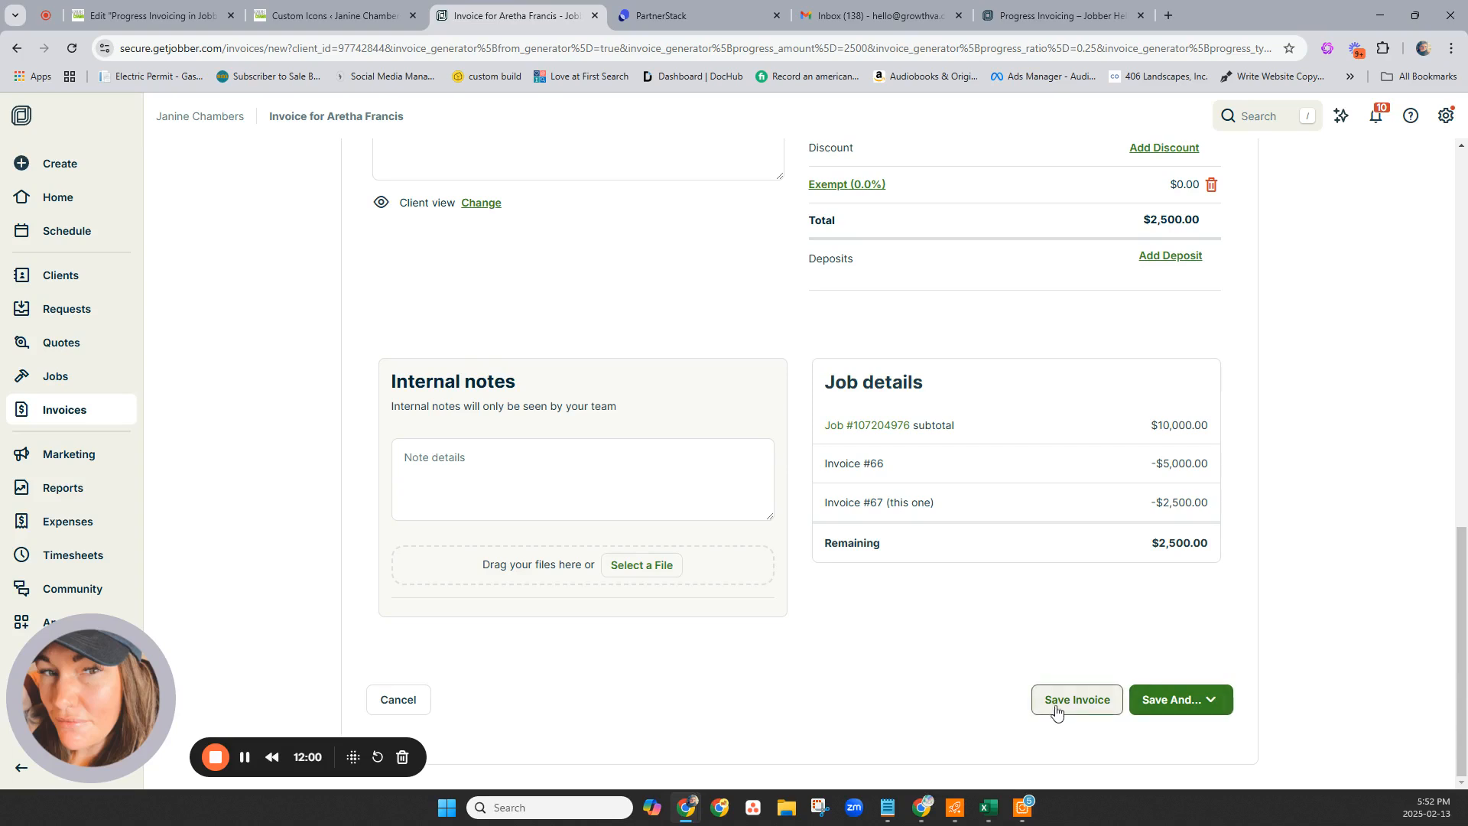
left_click(1195, 698)
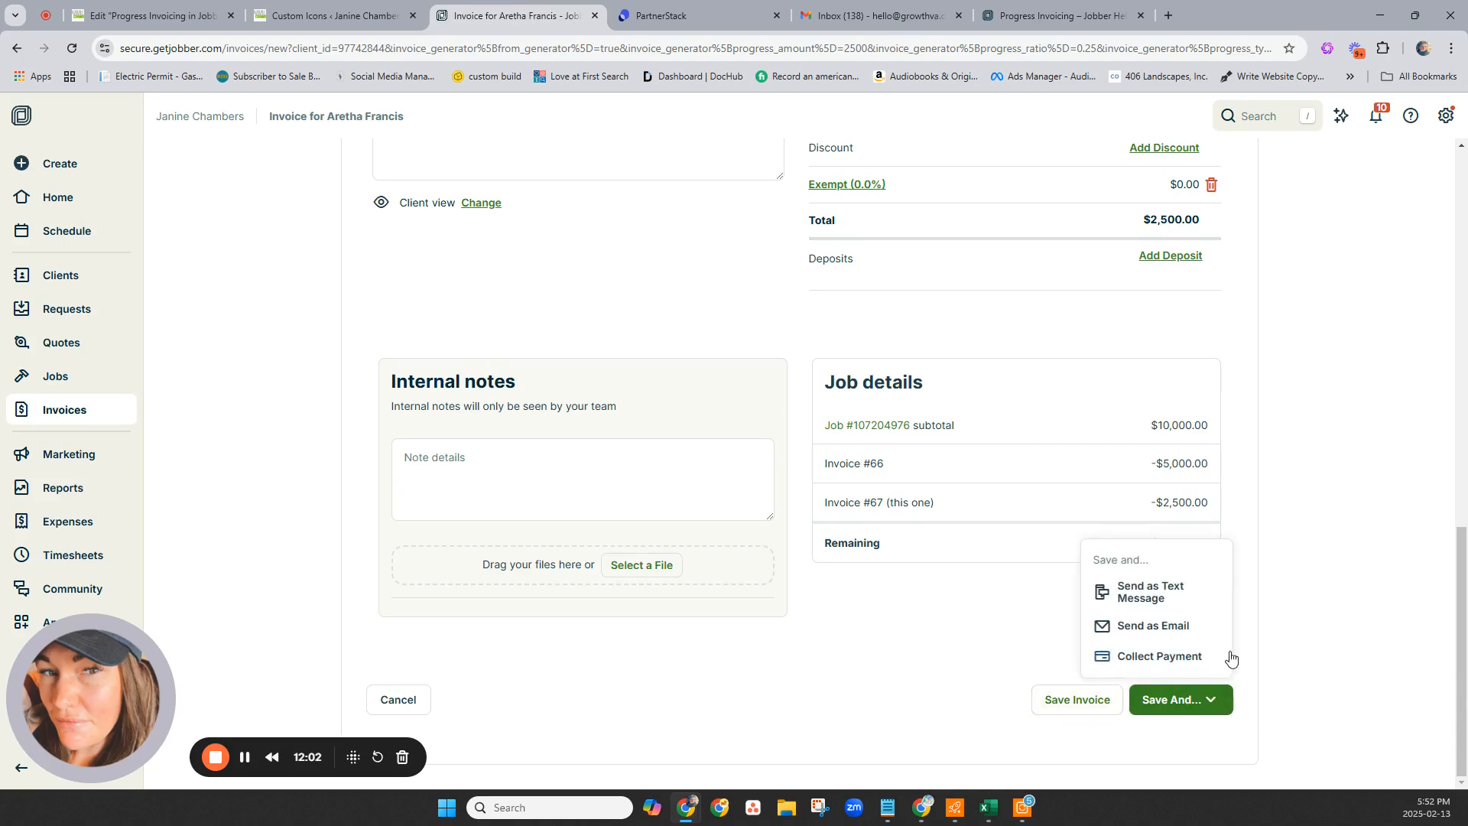
left_click(1134, 628)
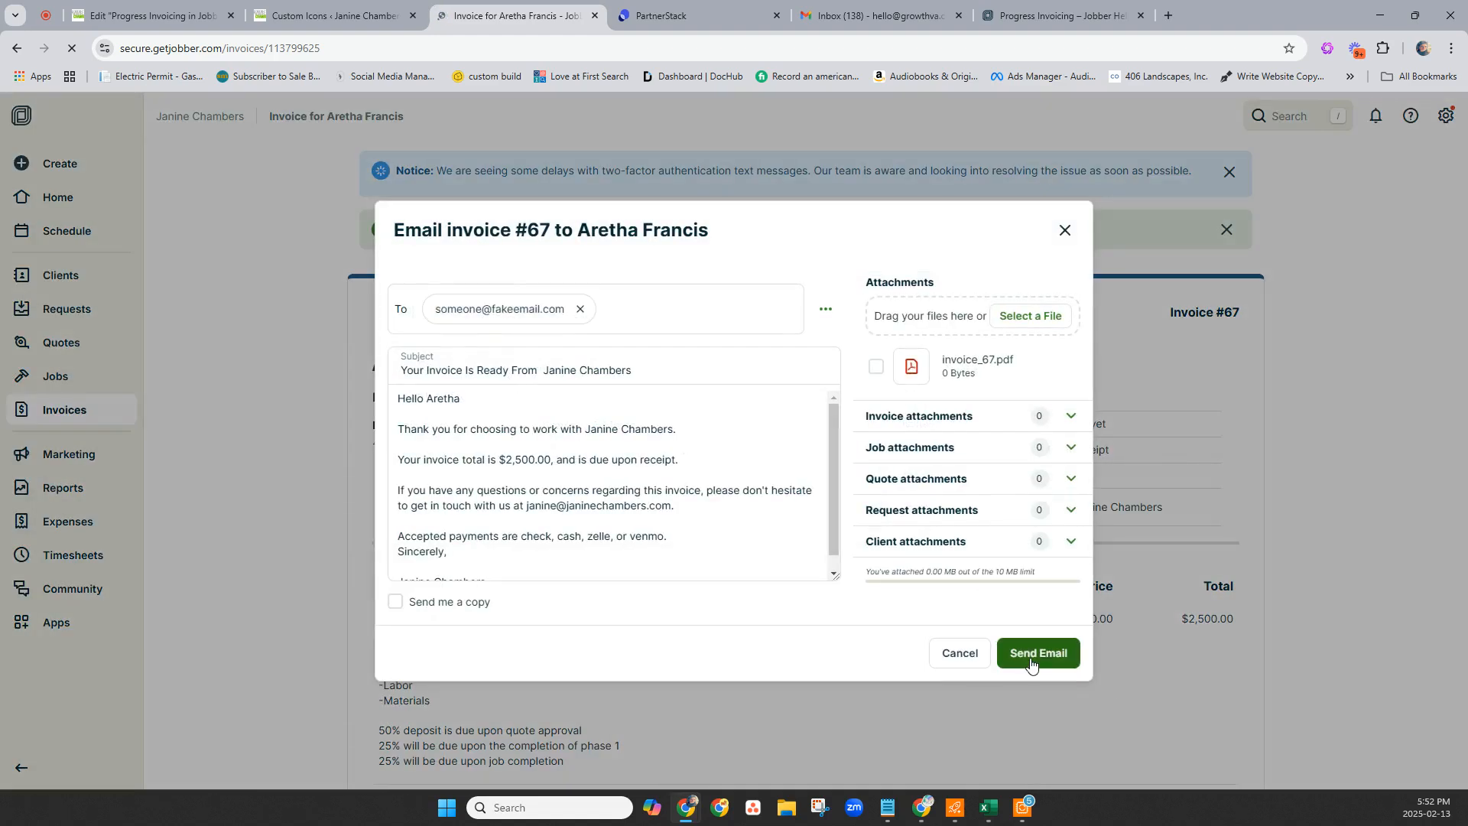
Email invoice #67, record its $2,500 payment, and open the client's overview page.
left_click(1040, 658)
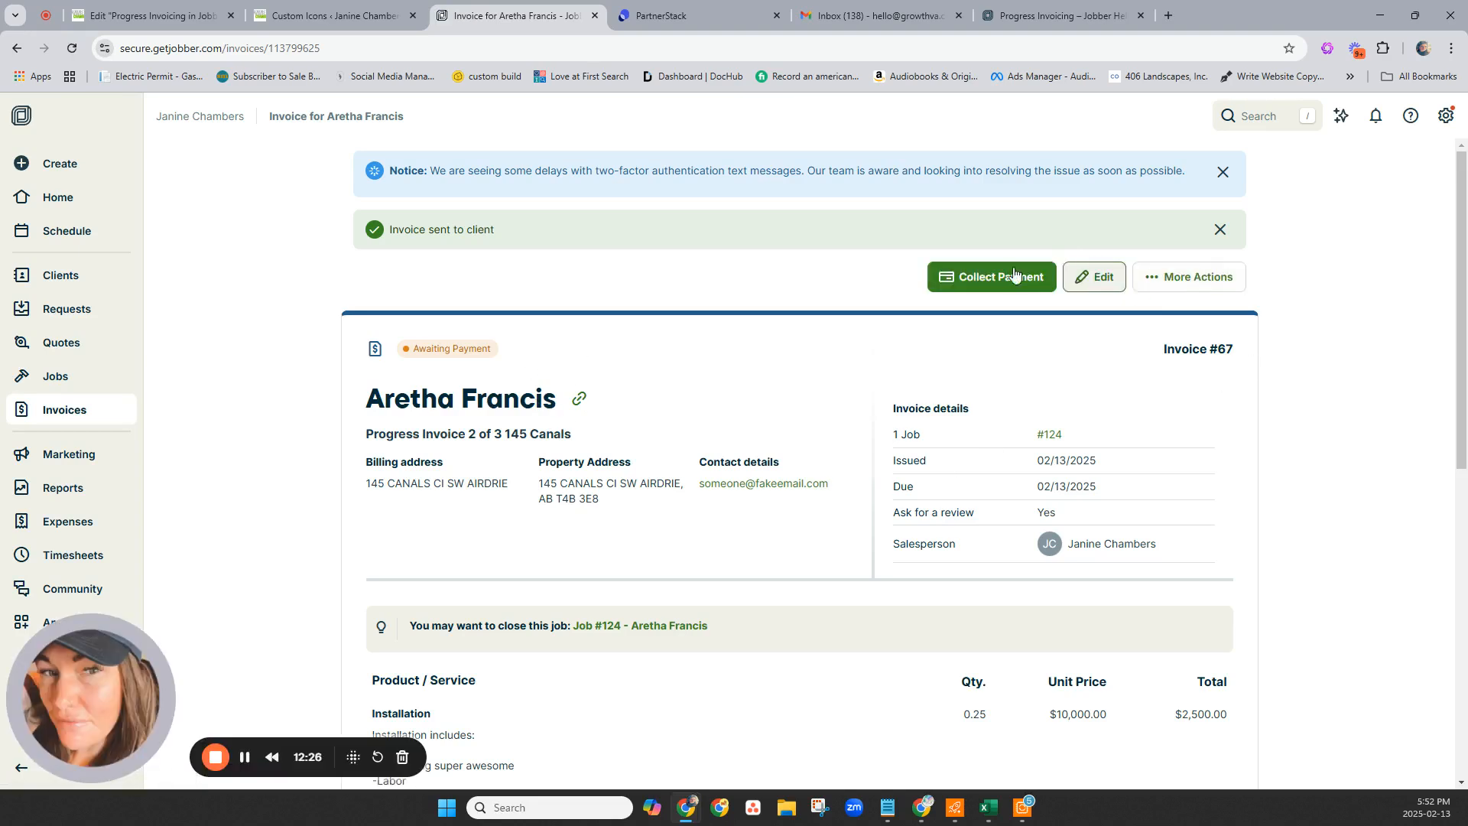
left_click(979, 276)
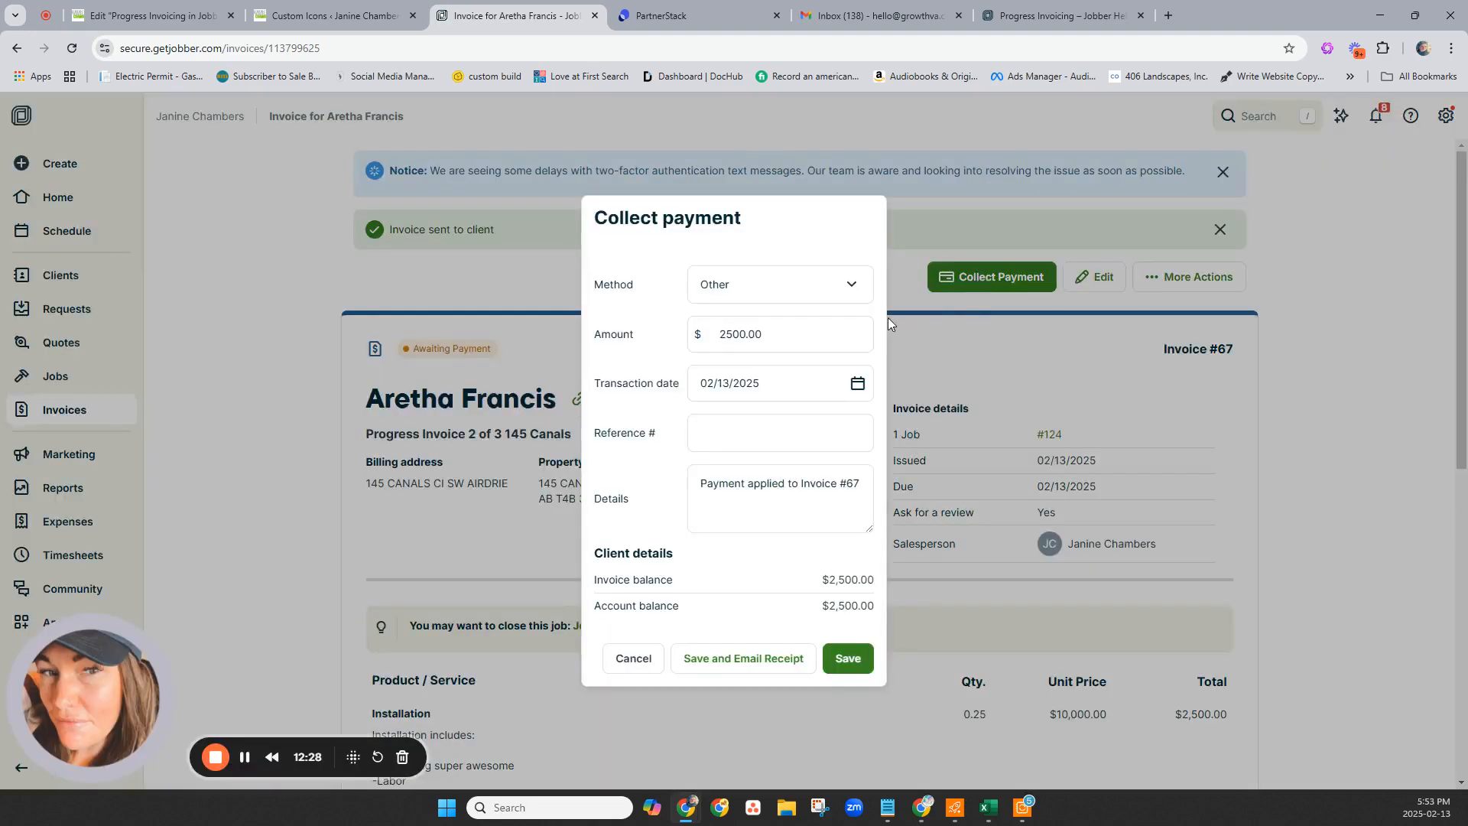
left_click(851, 660)
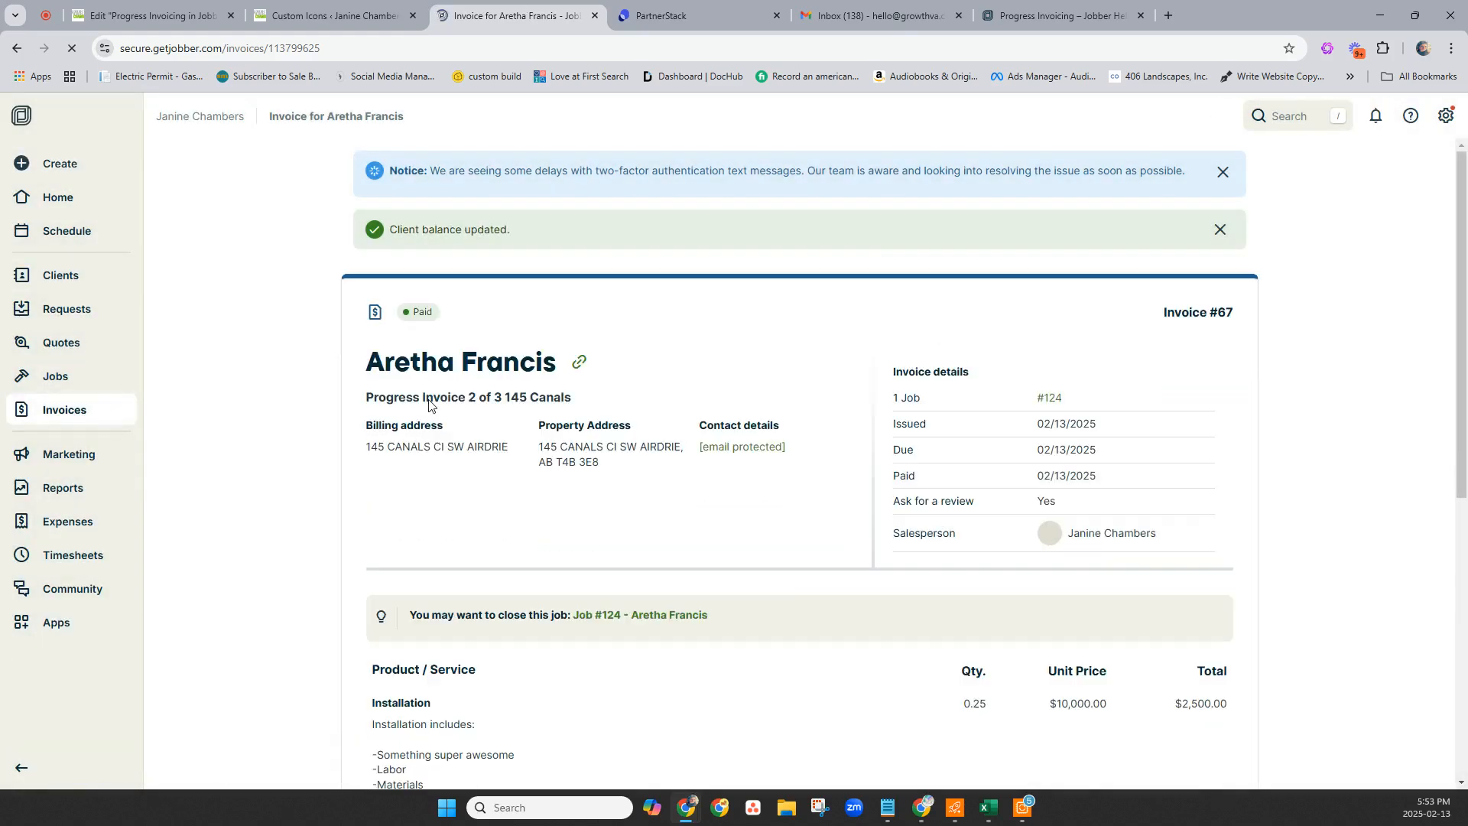
left_click(468, 369)
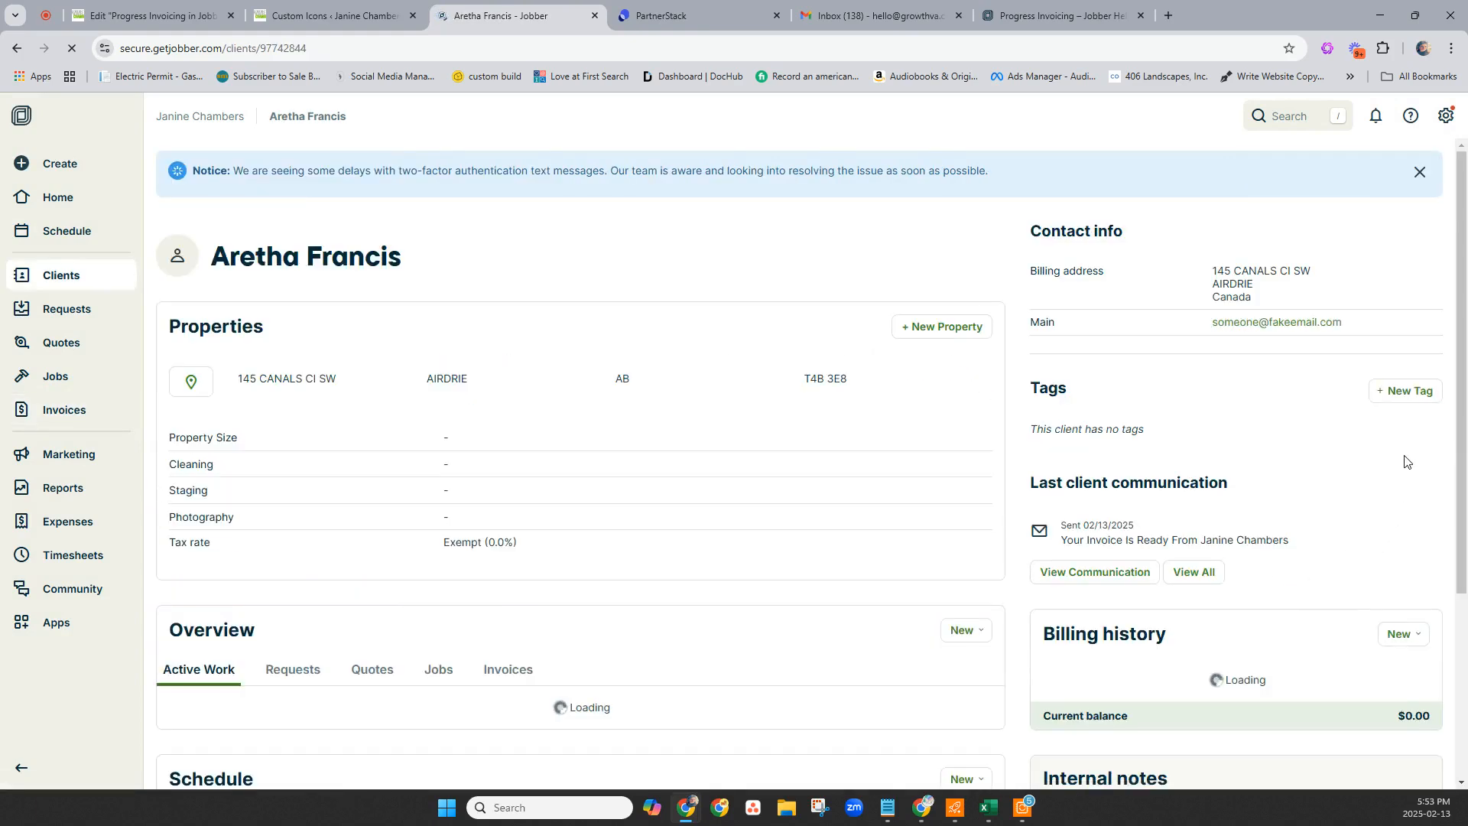
scroll(567, 318, "down", 4)
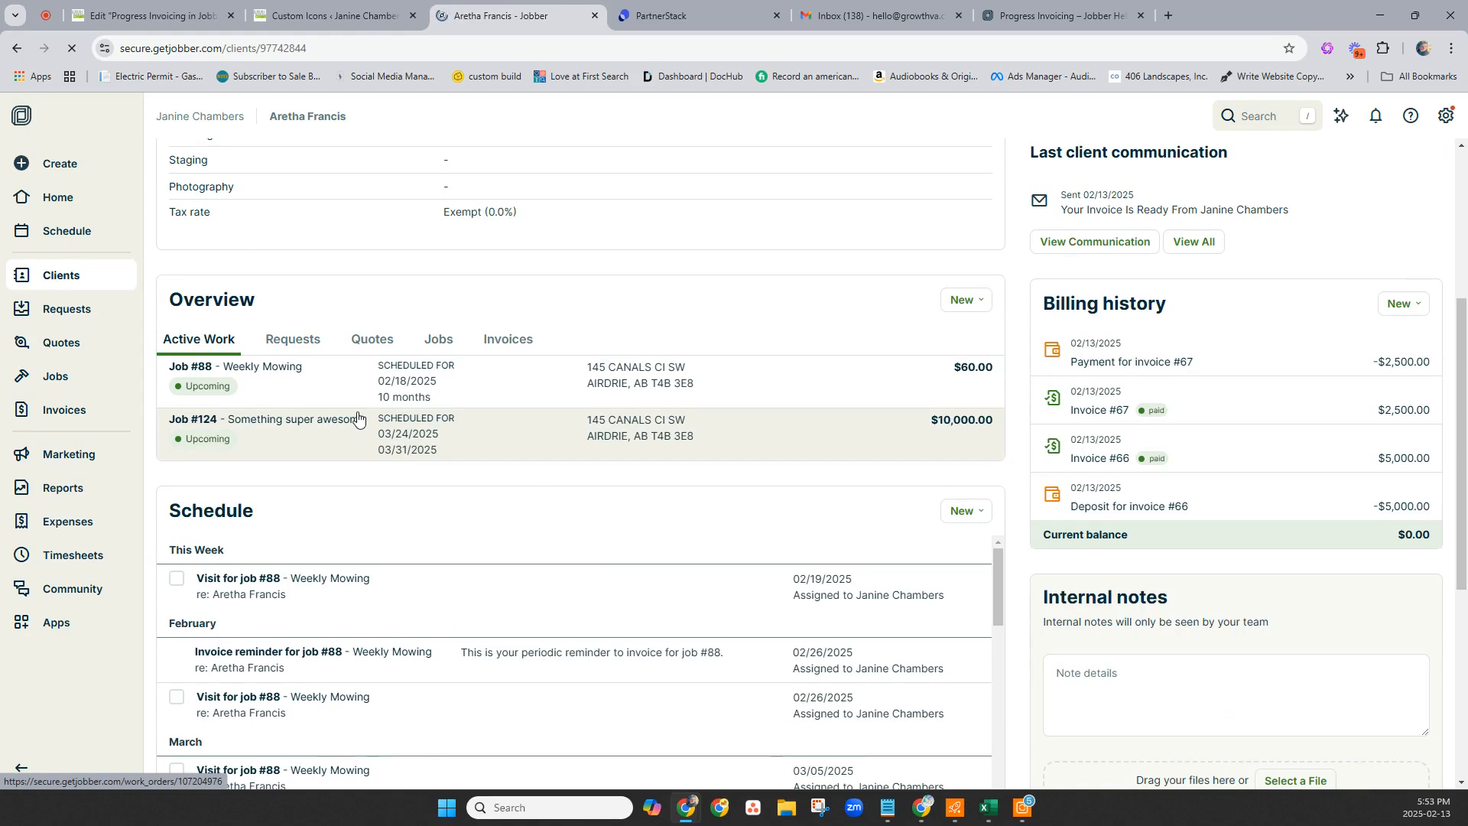
Open job #124 from the client's Active Work list.
left_click(361, 425)
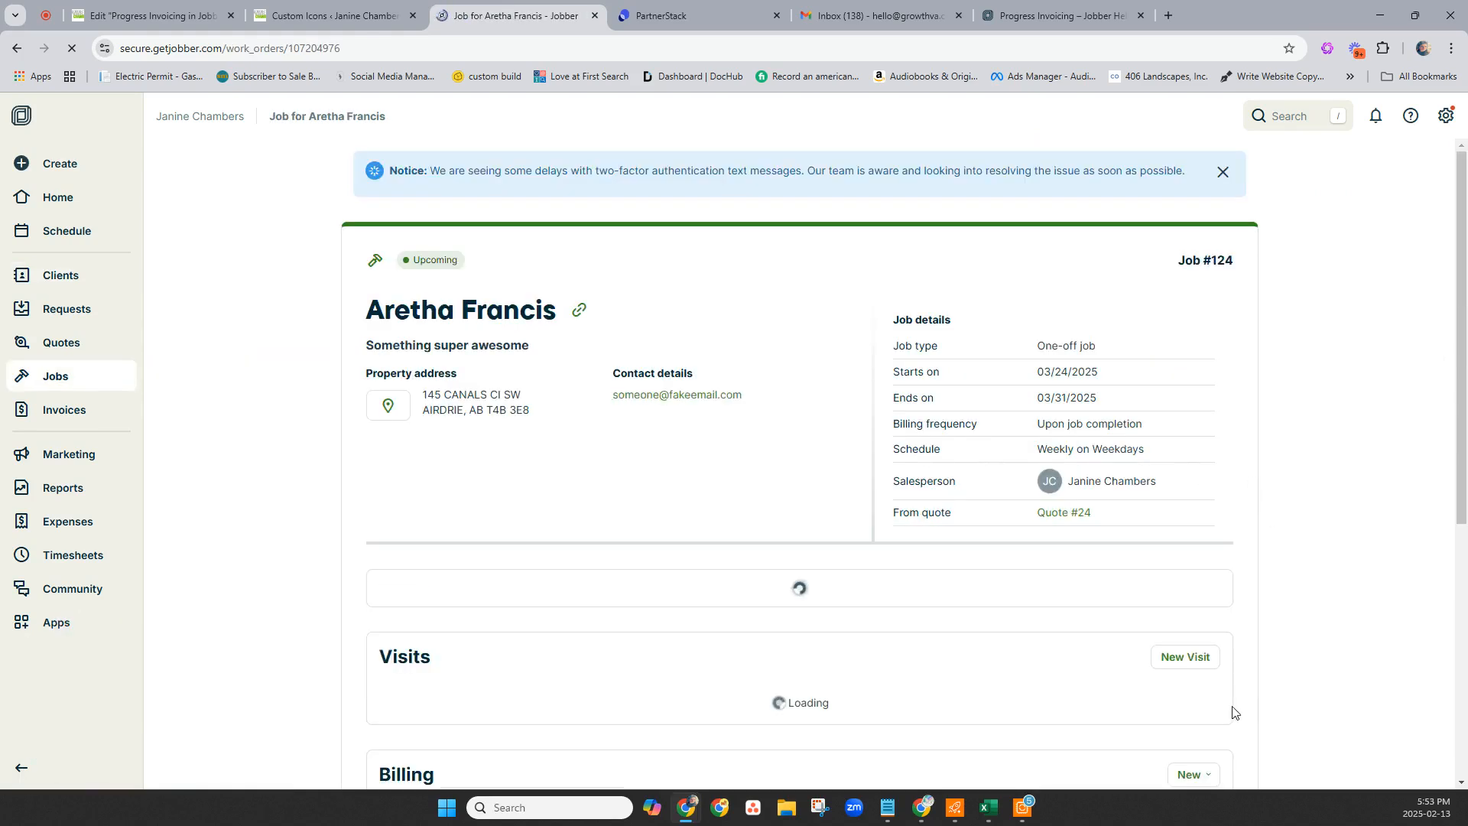
scroll(1279, 631, "down", 7)
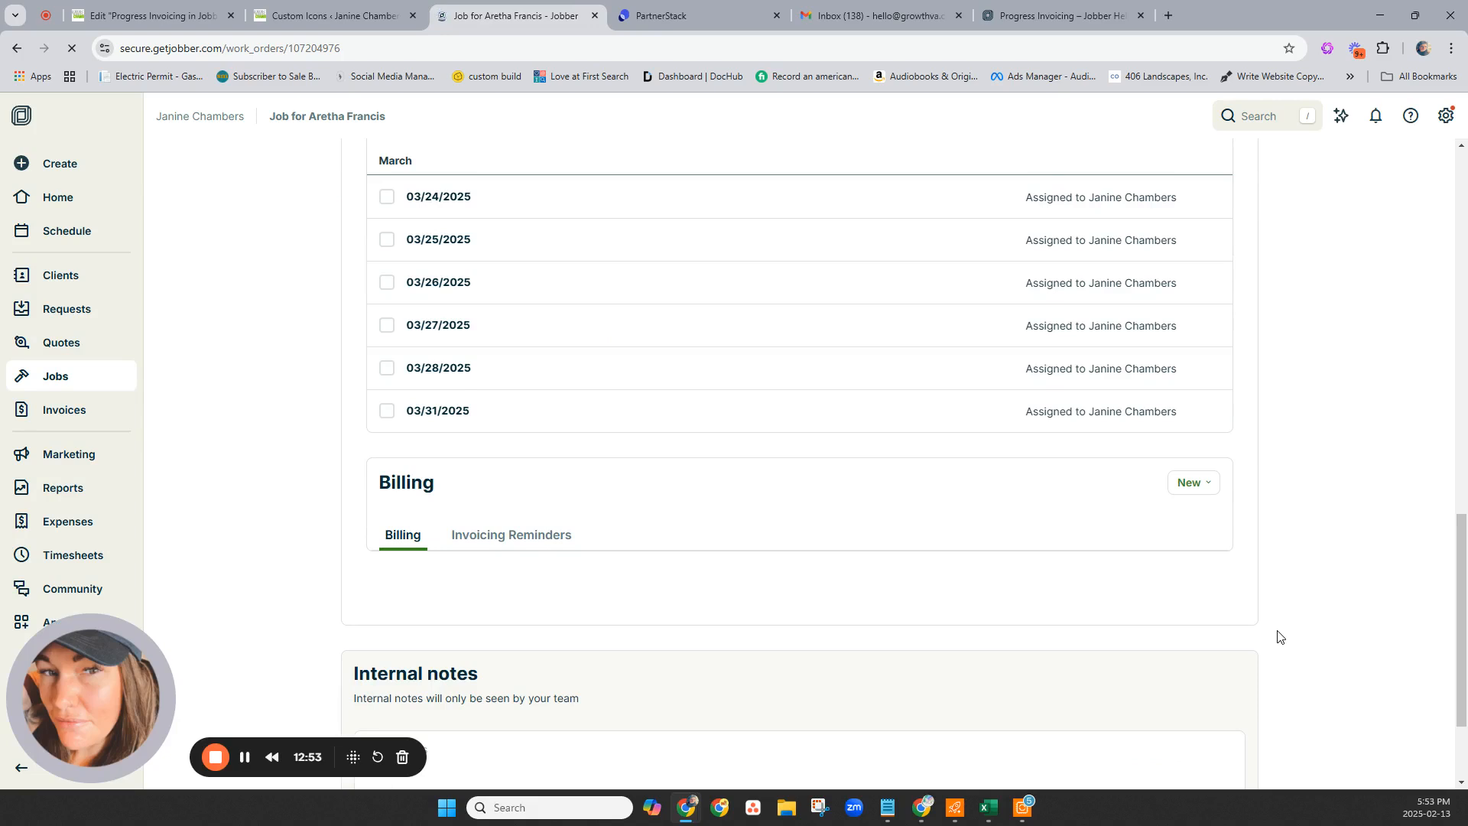
scroll(1281, 637, "up", 15)
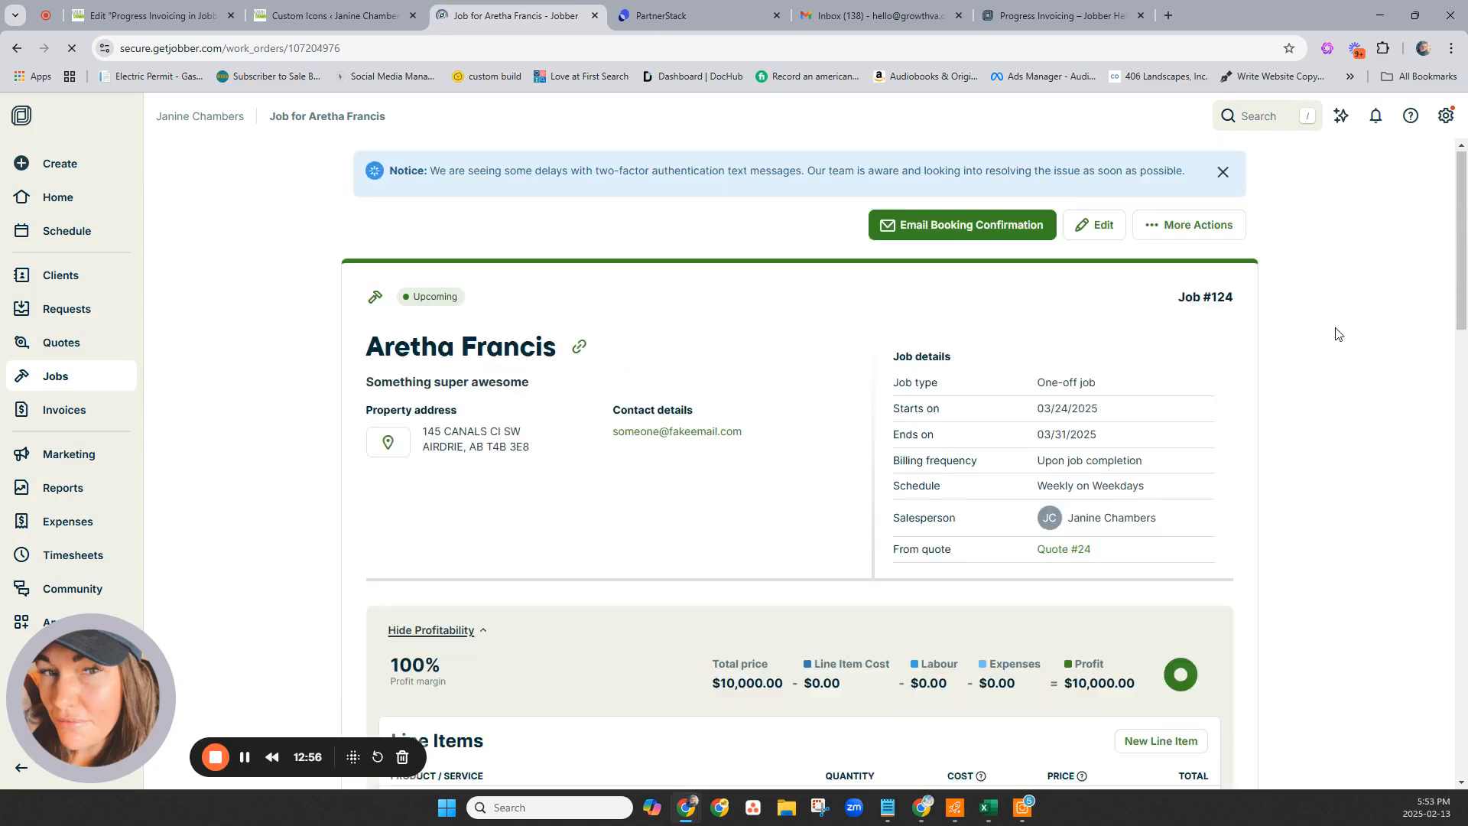
Check Generate Invoice, which shows $2,500.00 still uninvoiced, then return to the job page.
left_click(1186, 226)
left_click(1190, 416)
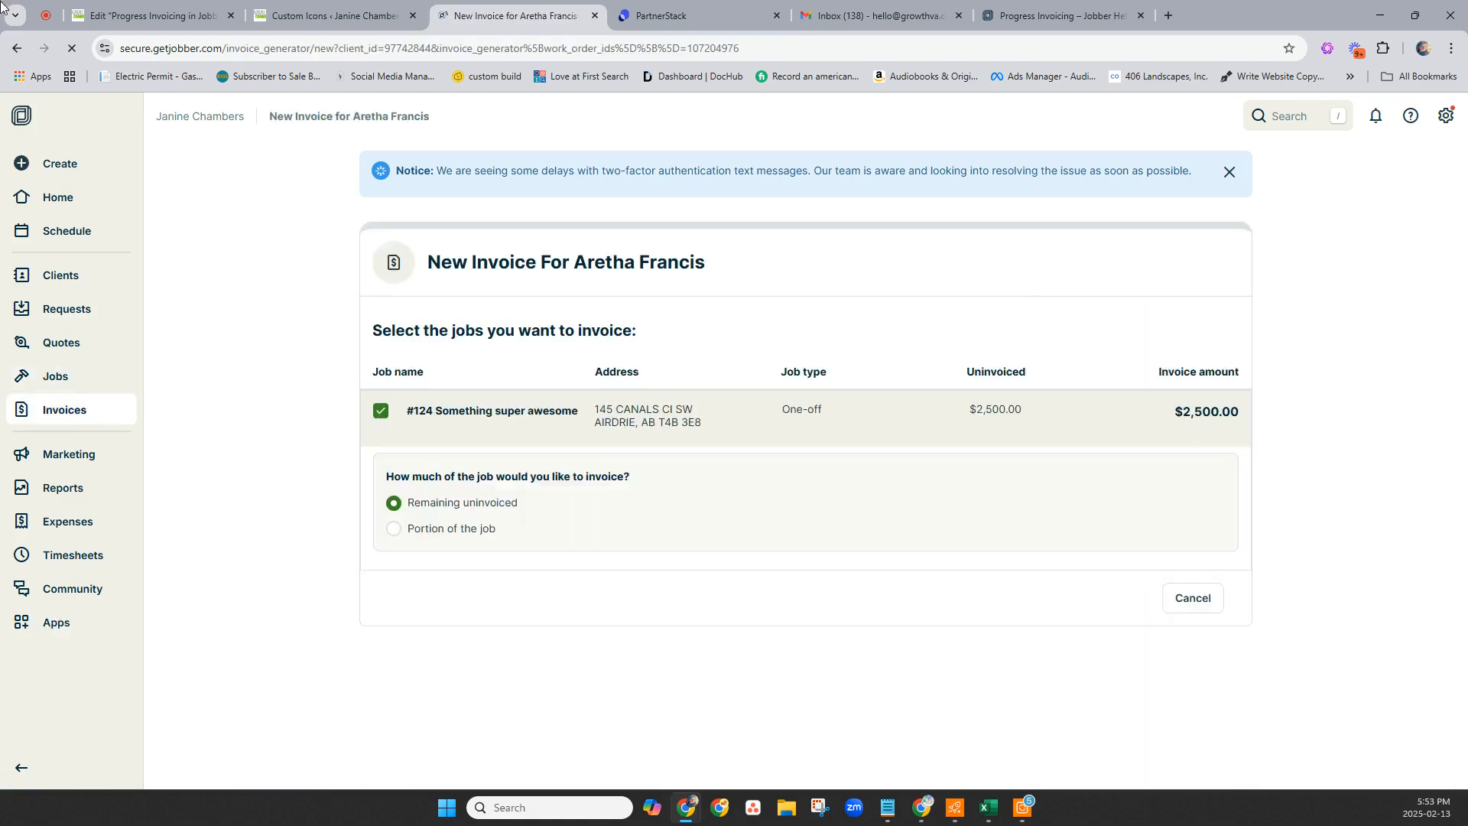
left_click(15, 51)
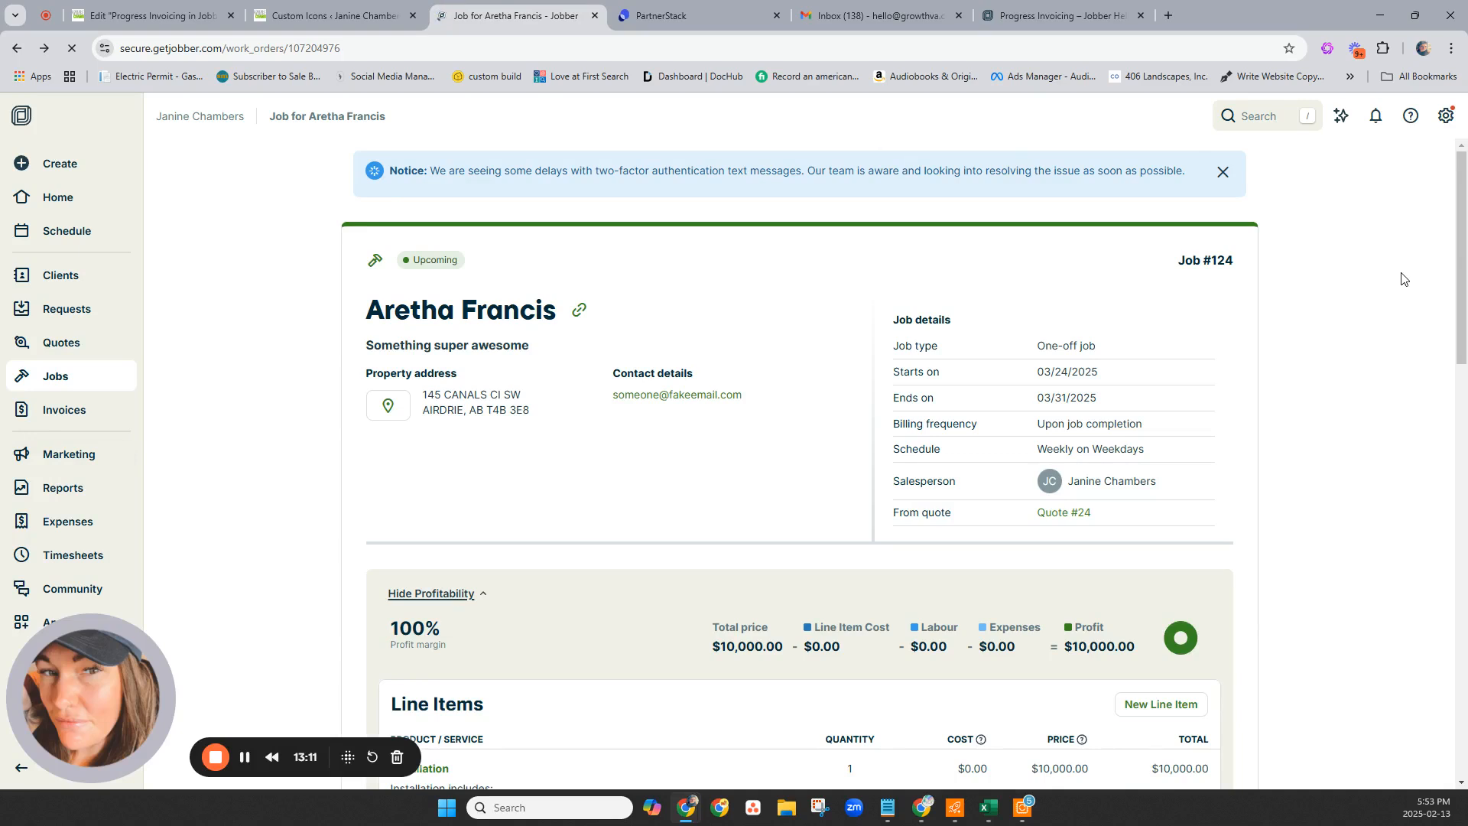
Start closing job #124, then cancel the Close Job dialog.
left_click(1233, 227)
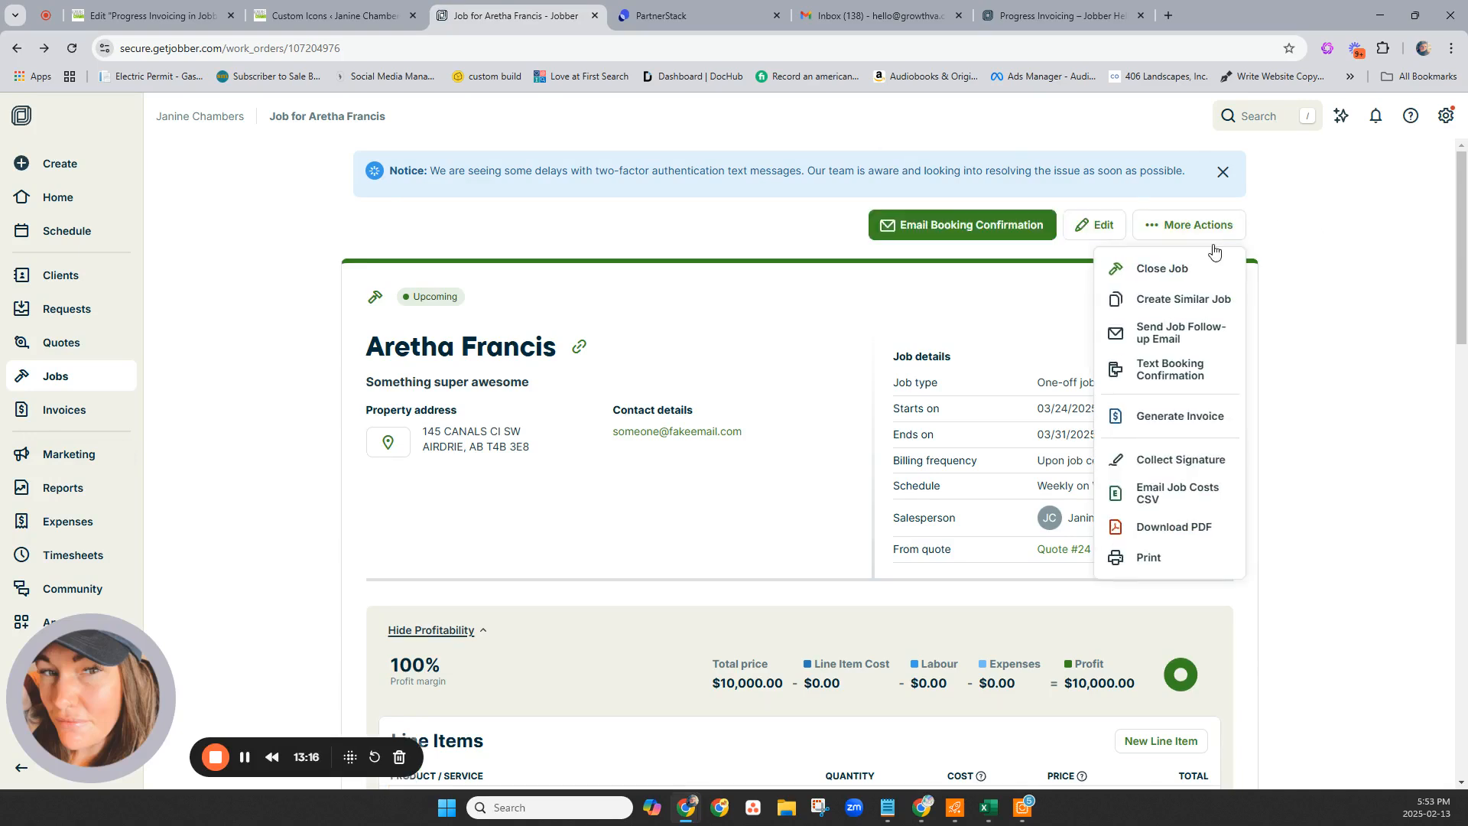
left_click(1162, 269)
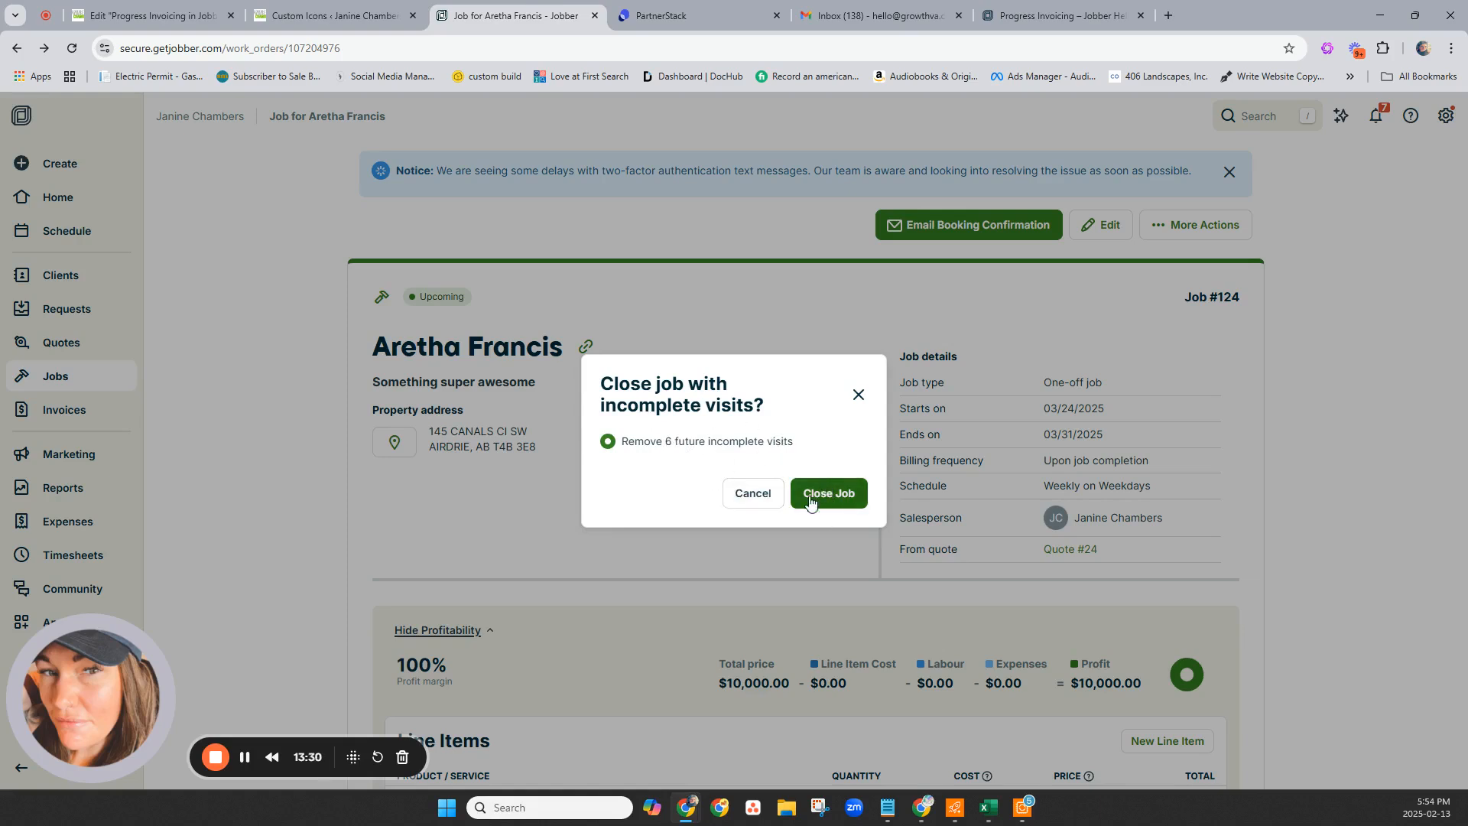
left_click(748, 501)
Mark the six visits from 03/24 to 03/31/2025 complete and close the job.
scroll(649, 449, "down", 8)
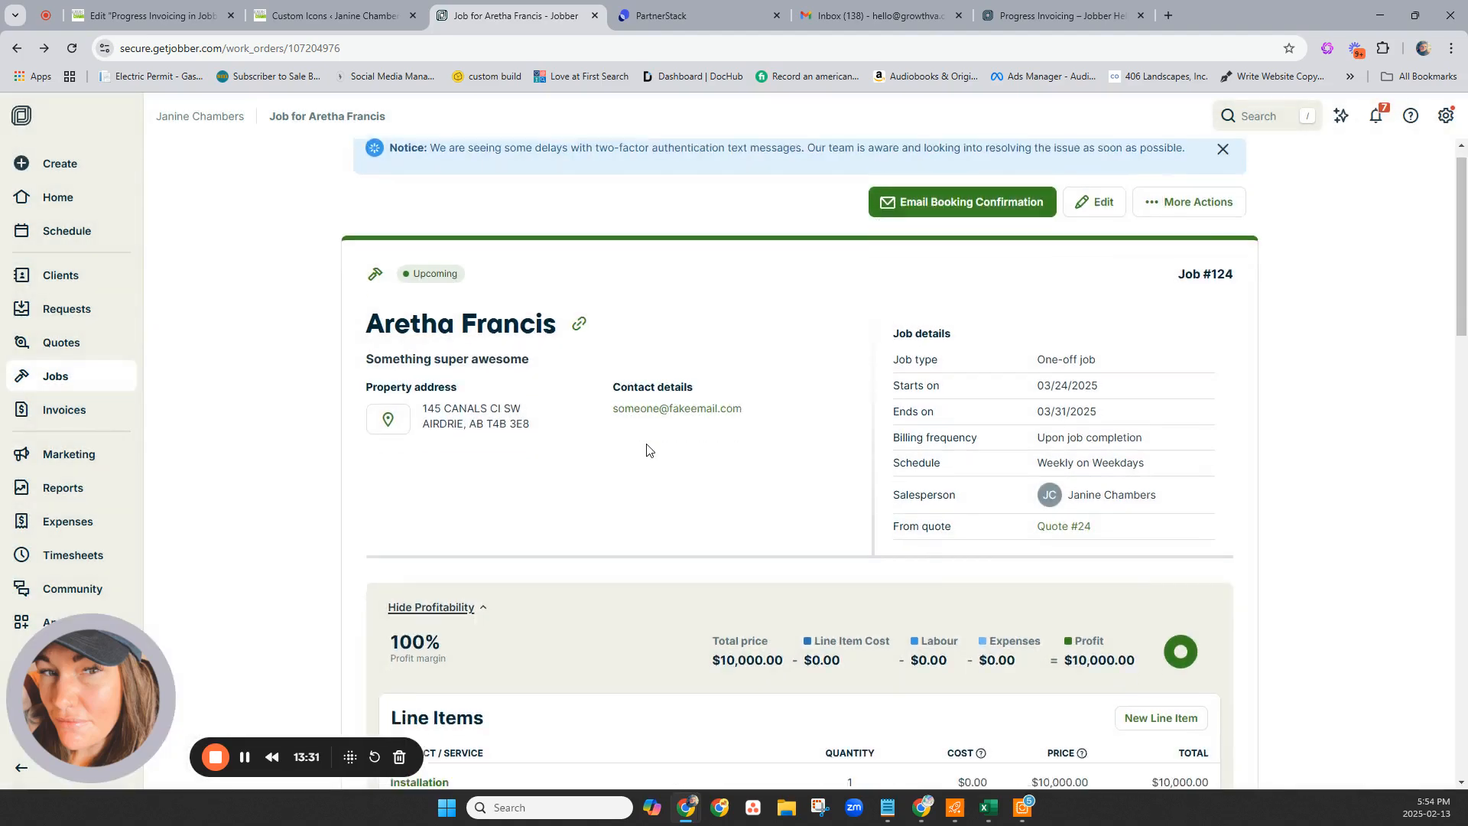
scroll(646, 450, "down", 6)
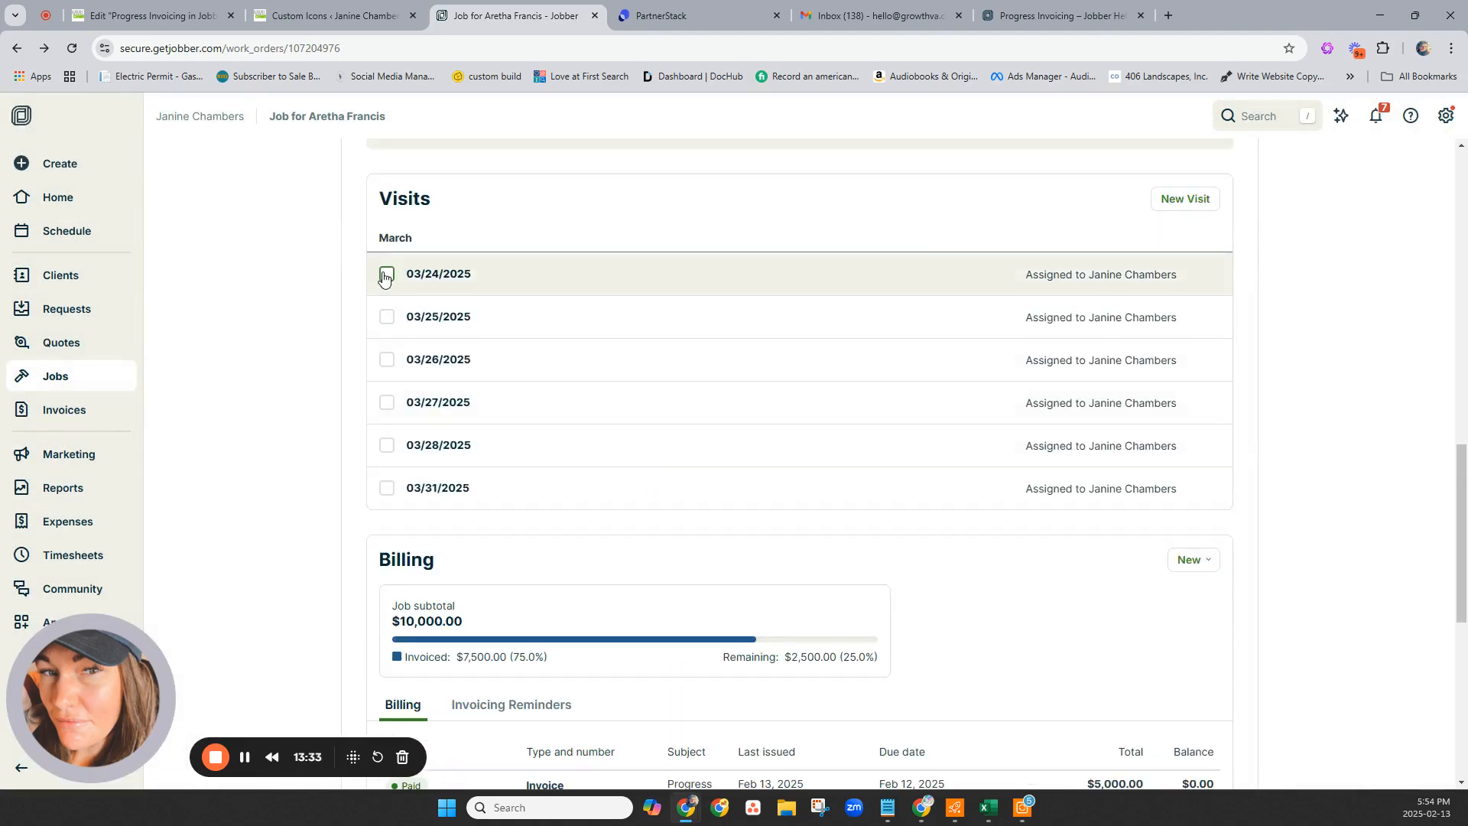
left_click(387, 274)
left_click(387, 316)
left_click(387, 359)
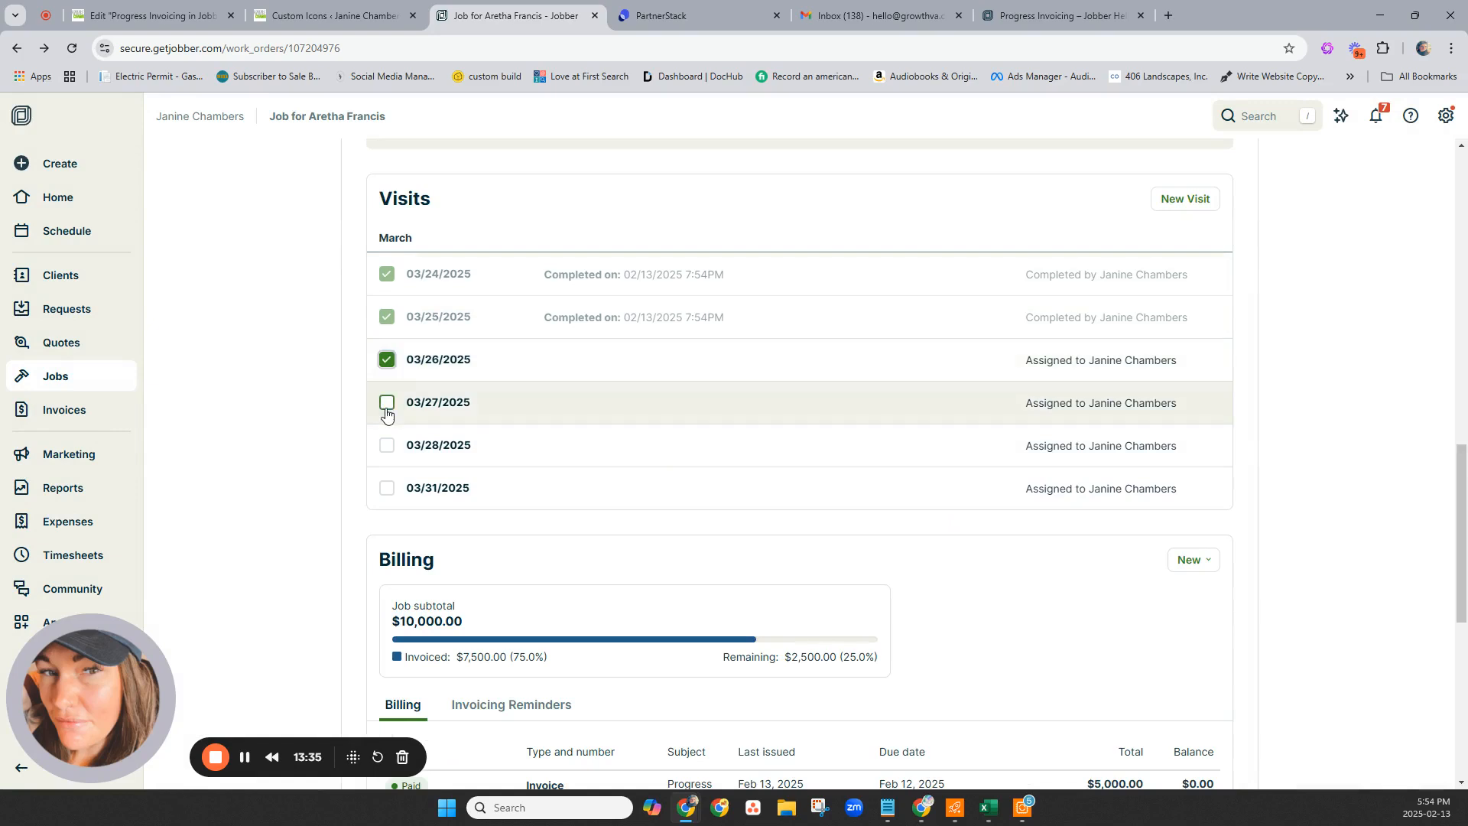
left_click(387, 402)
left_click(387, 447)
left_click(387, 488)
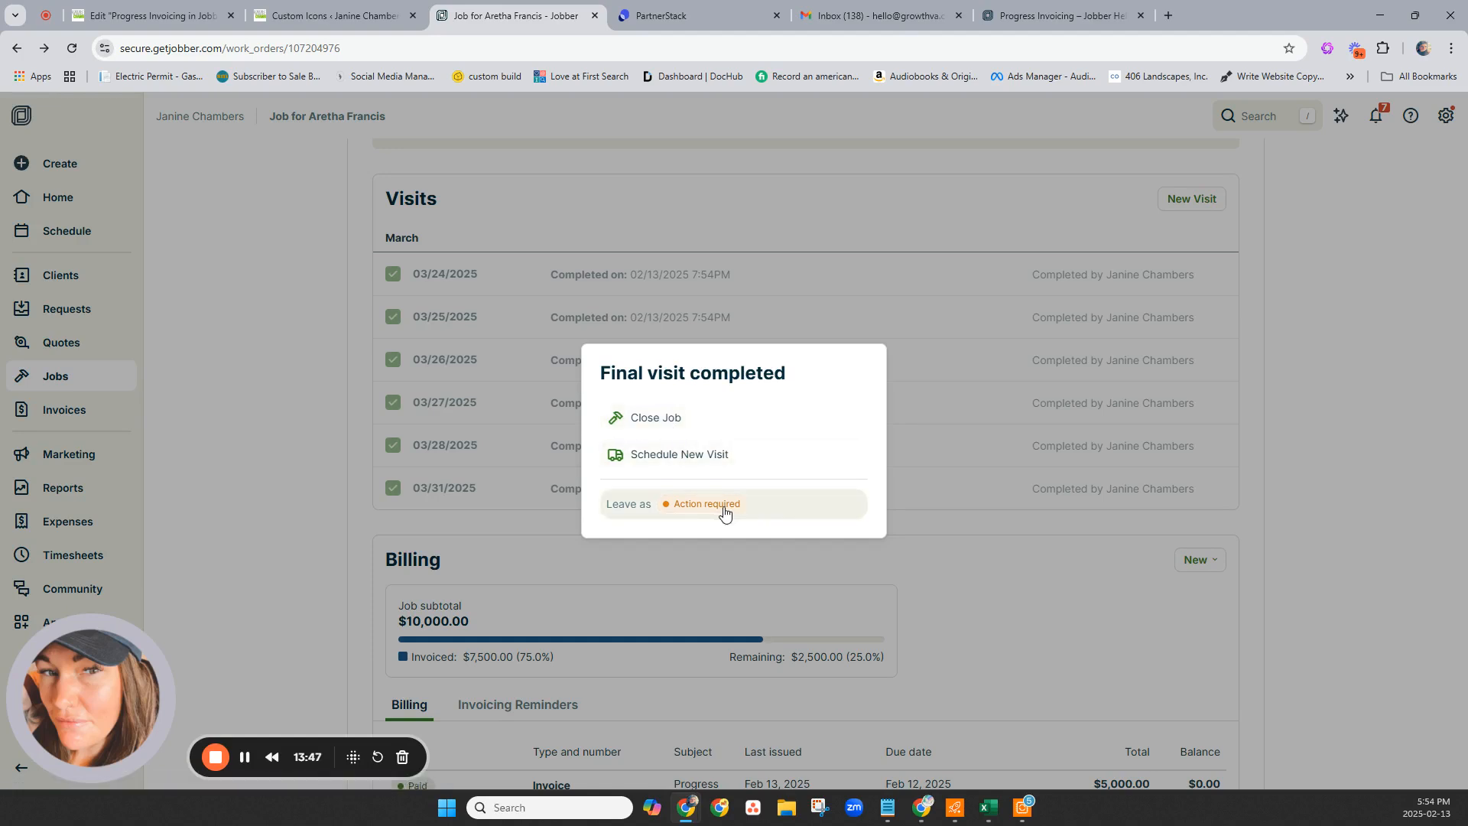
left_click(701, 419)
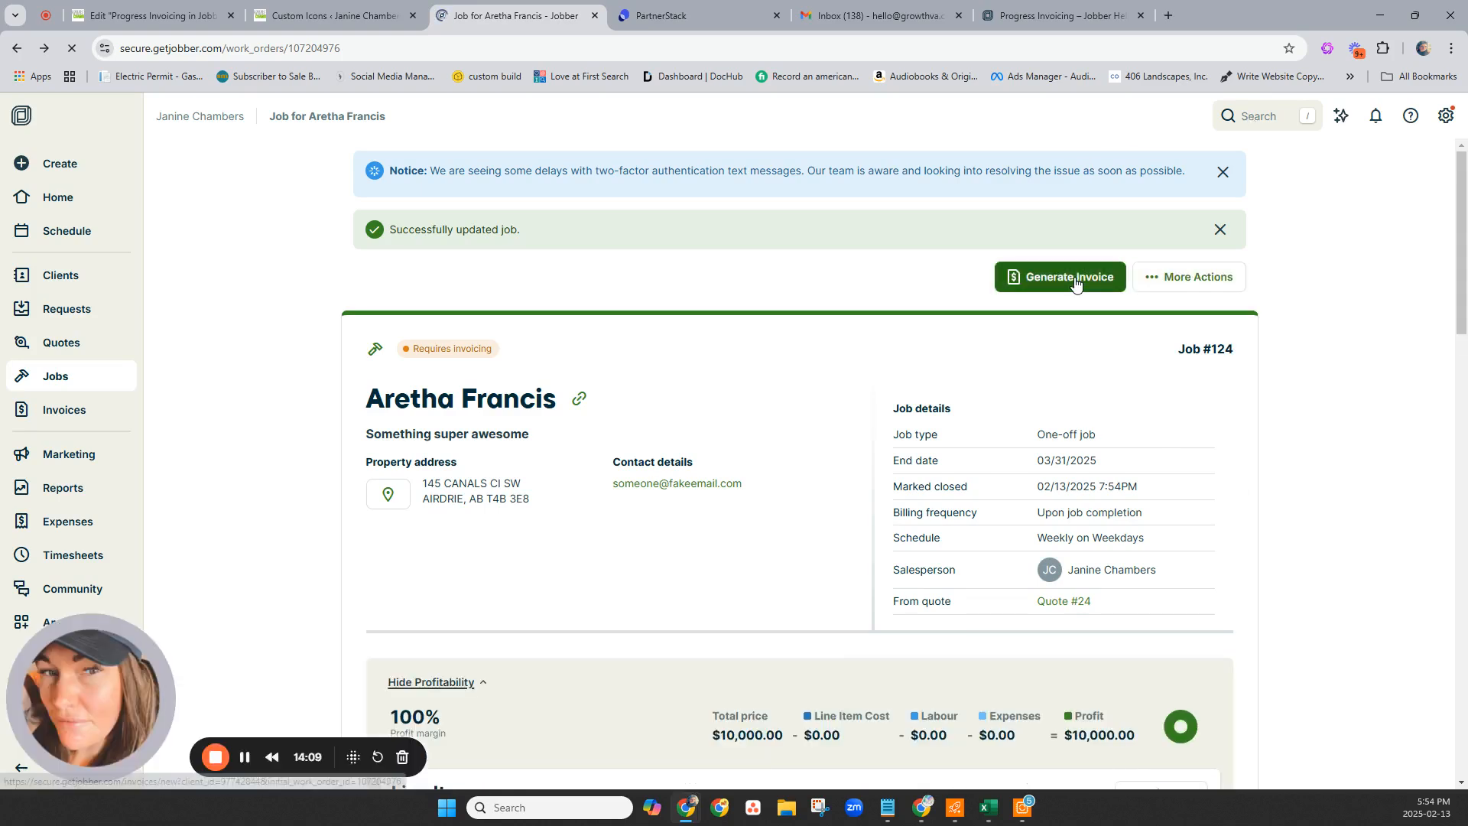
Generate a portion-of-job invoice for the final 25% of job #124, creating $2,500 draft #68.
left_click(1075, 278)
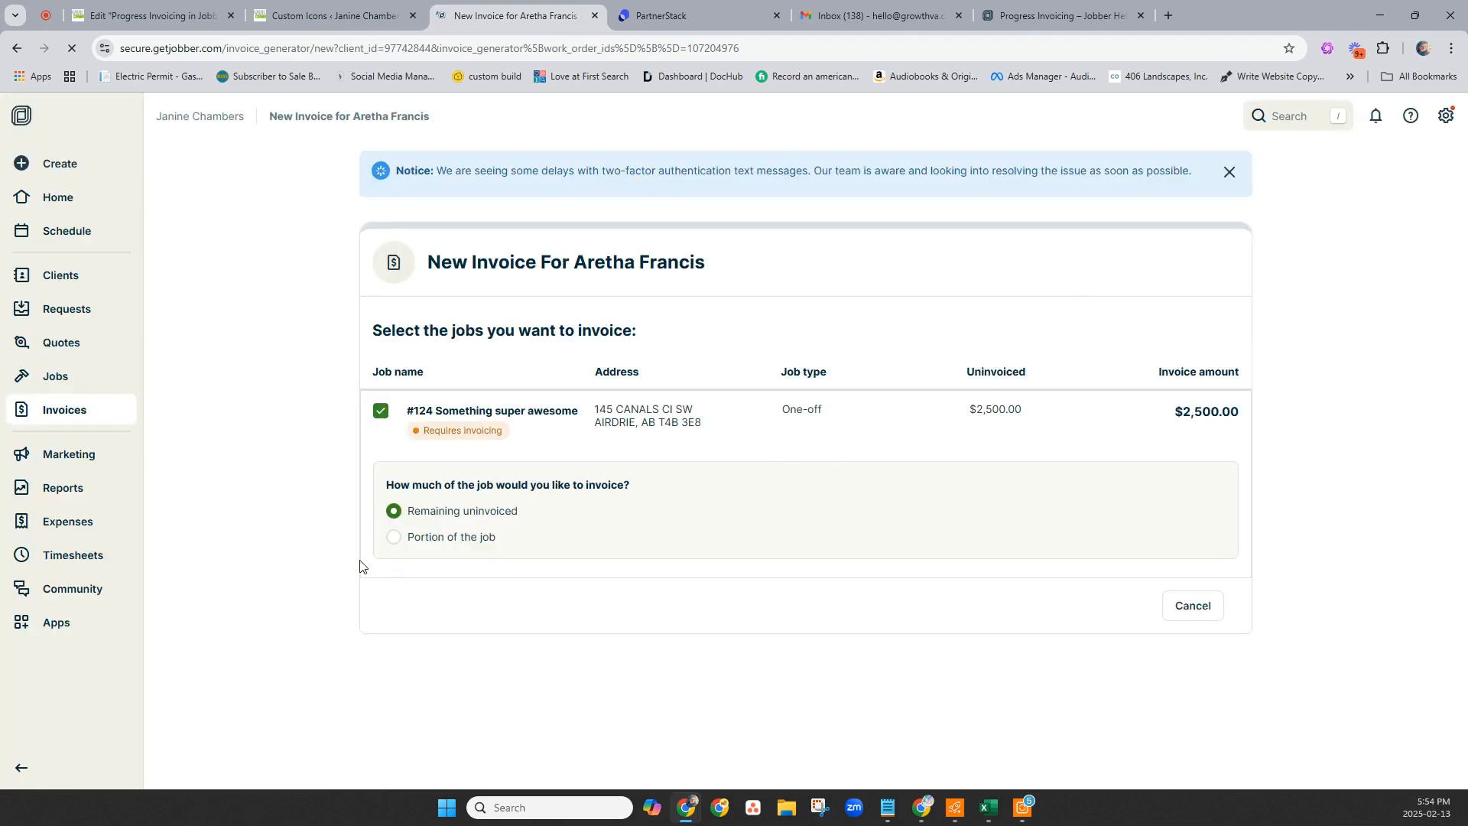
left_click(393, 538)
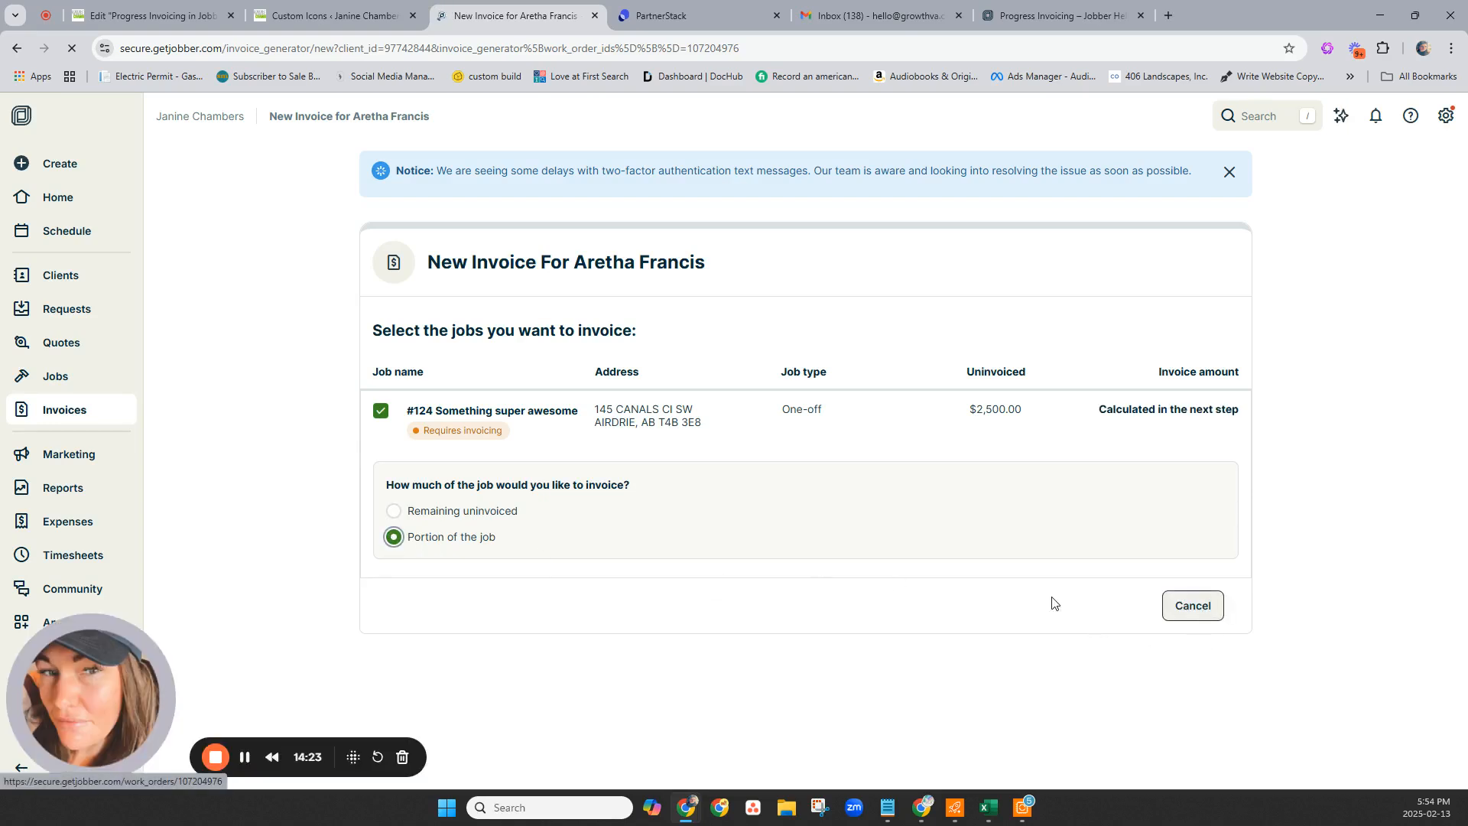
left_click(1217, 620)
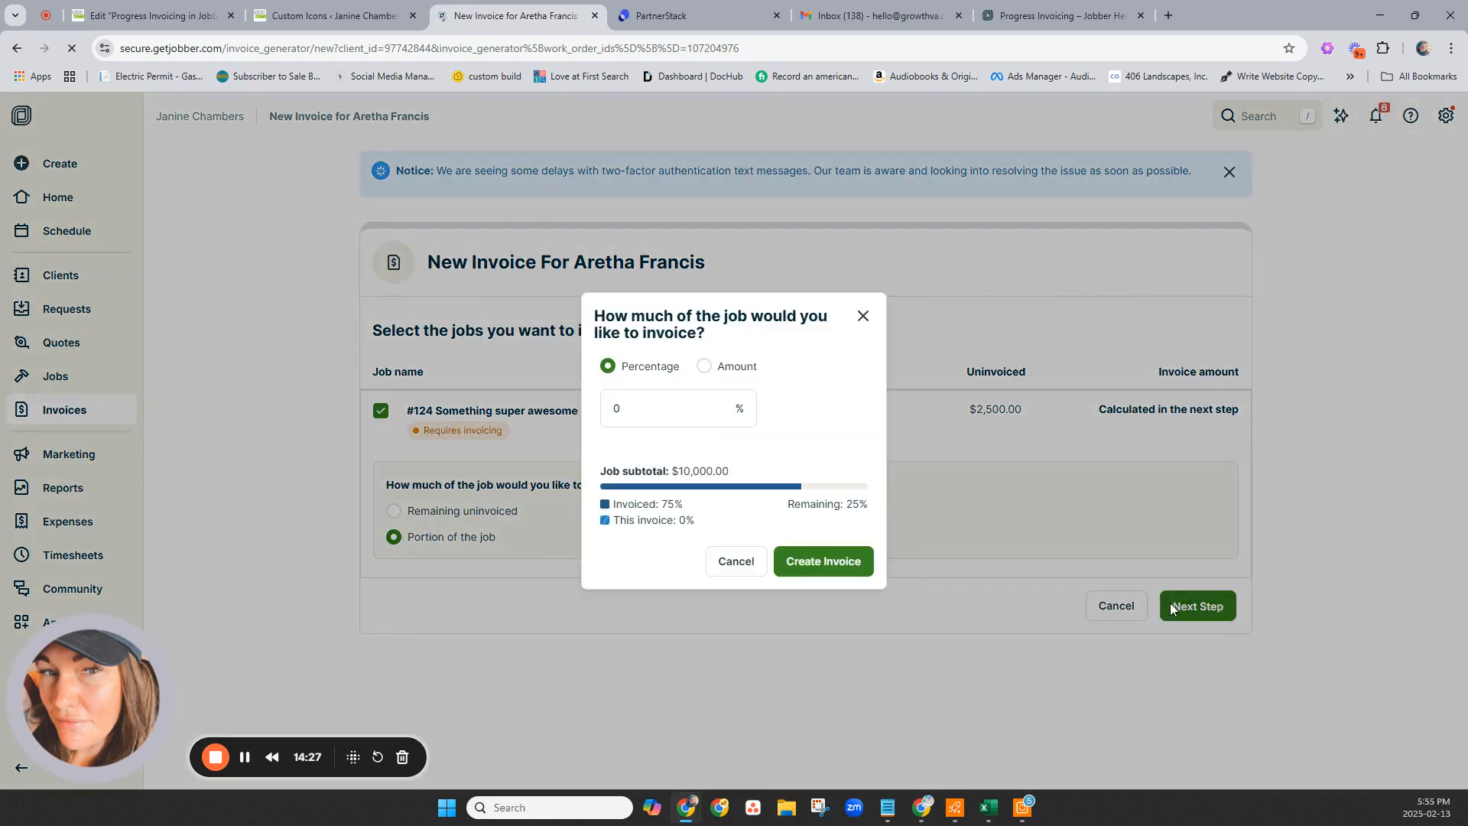
left_click(666, 409)
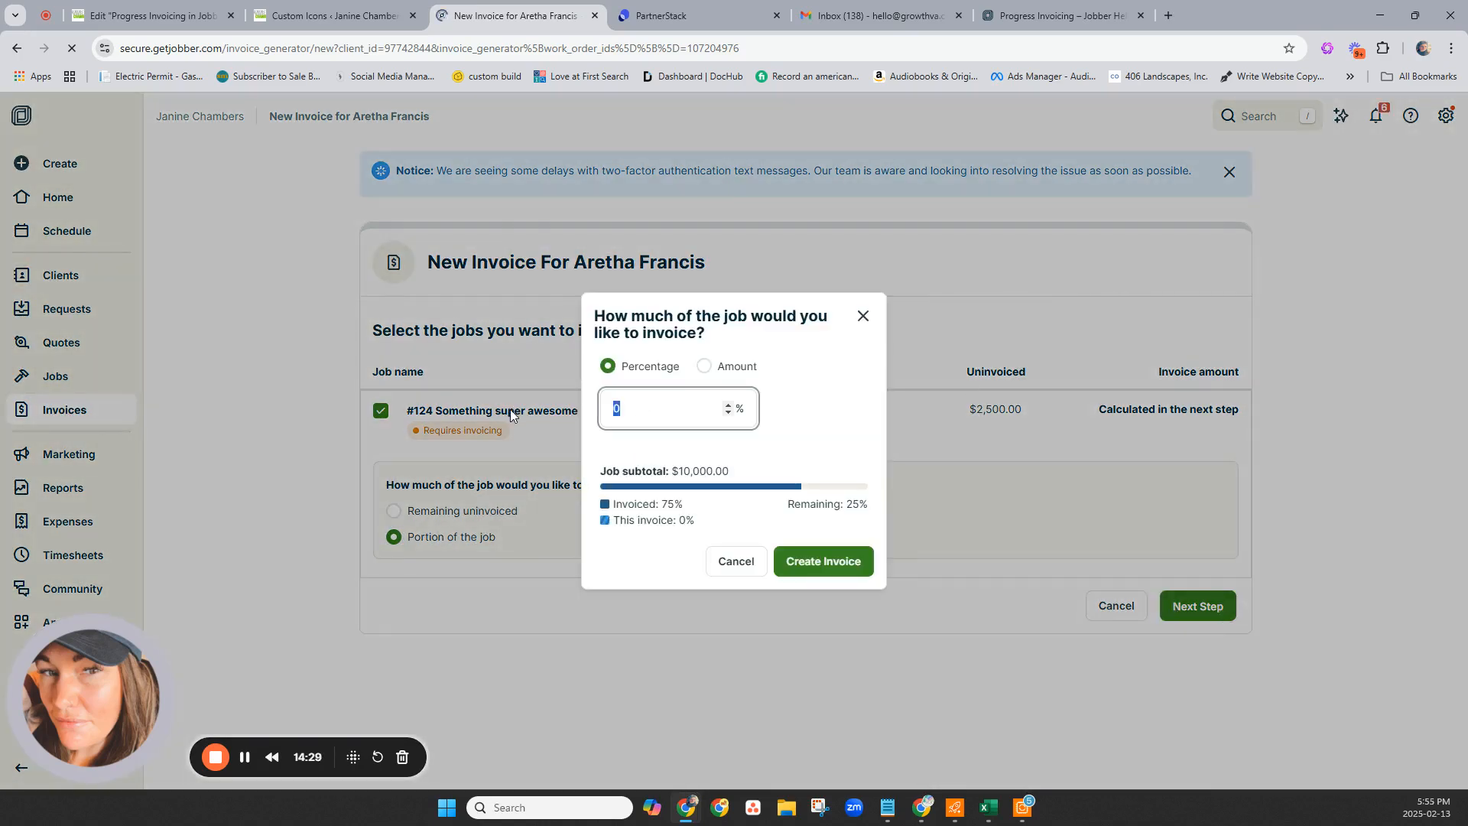
type("25")
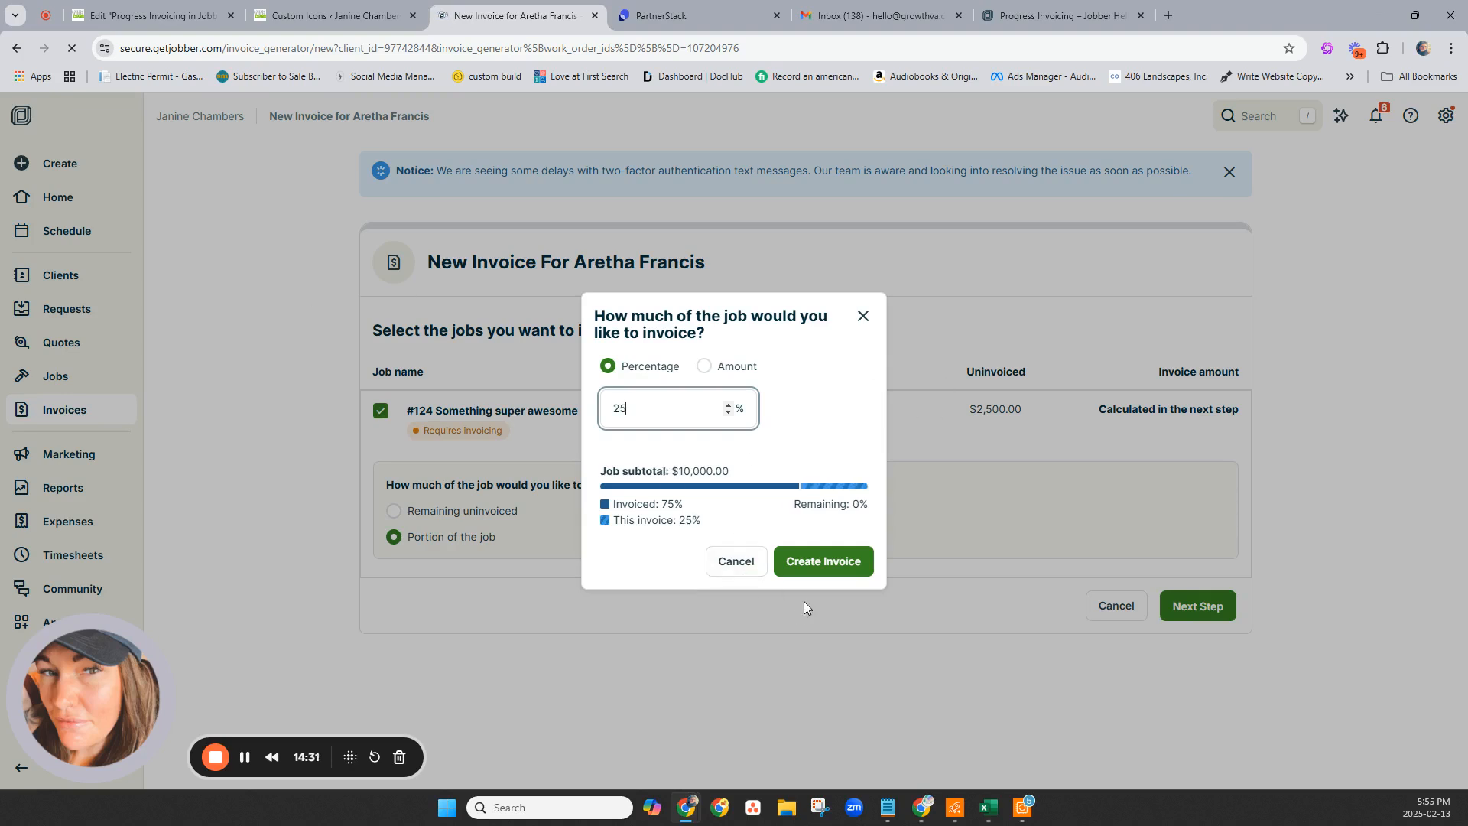
left_click(829, 553)
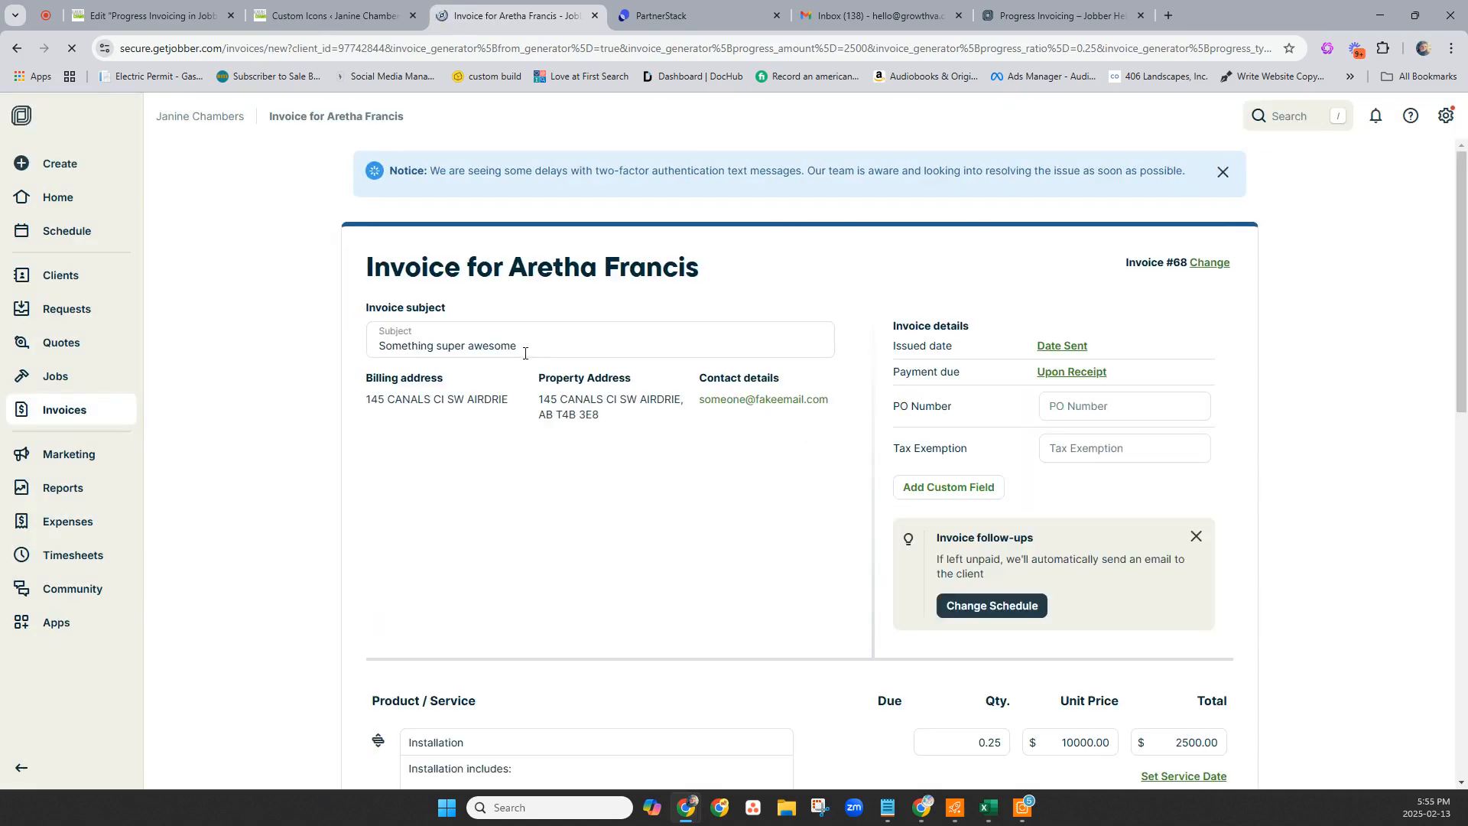
triple_click(521, 351)
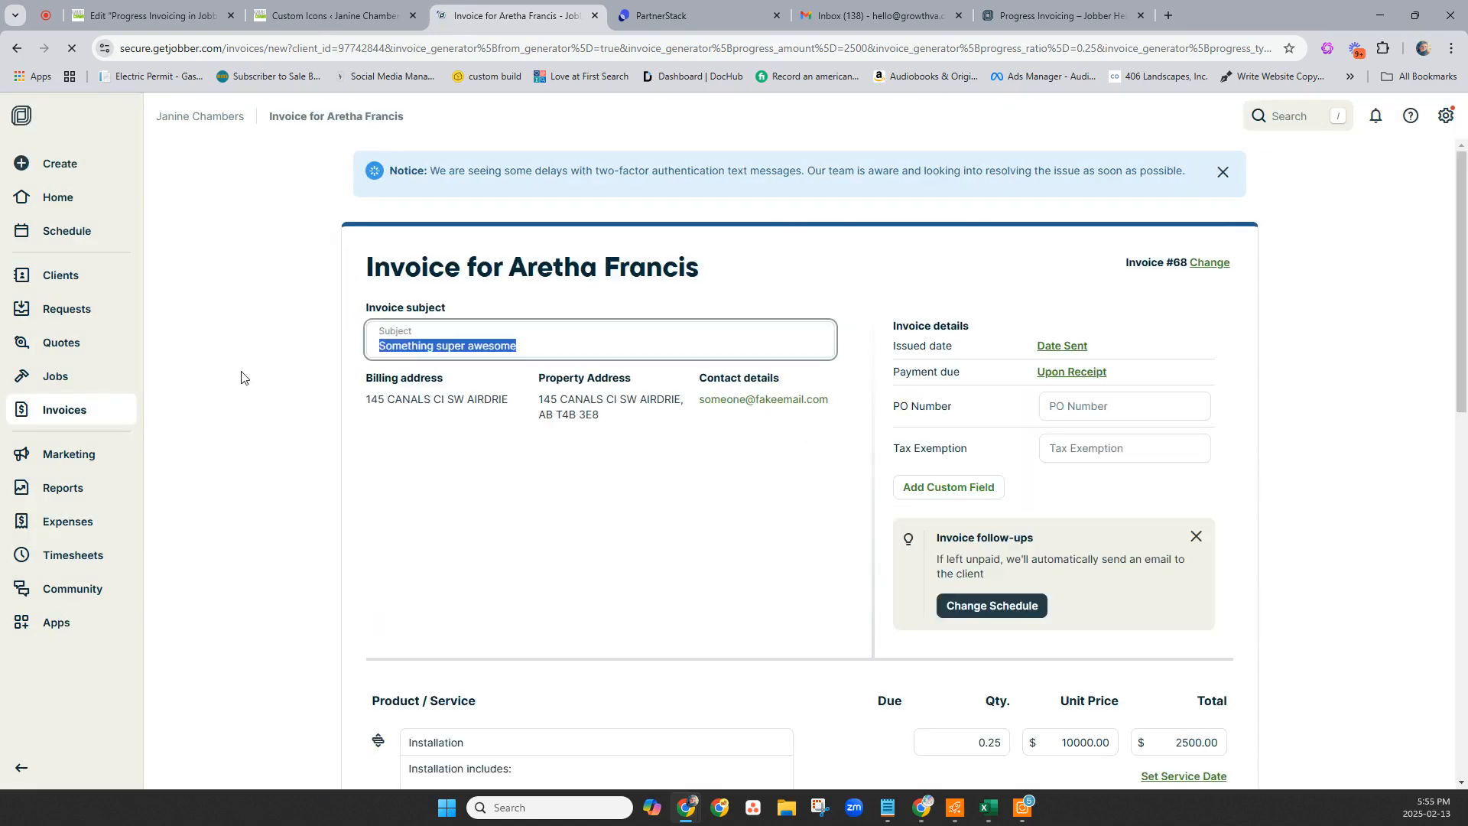
type("Pr")
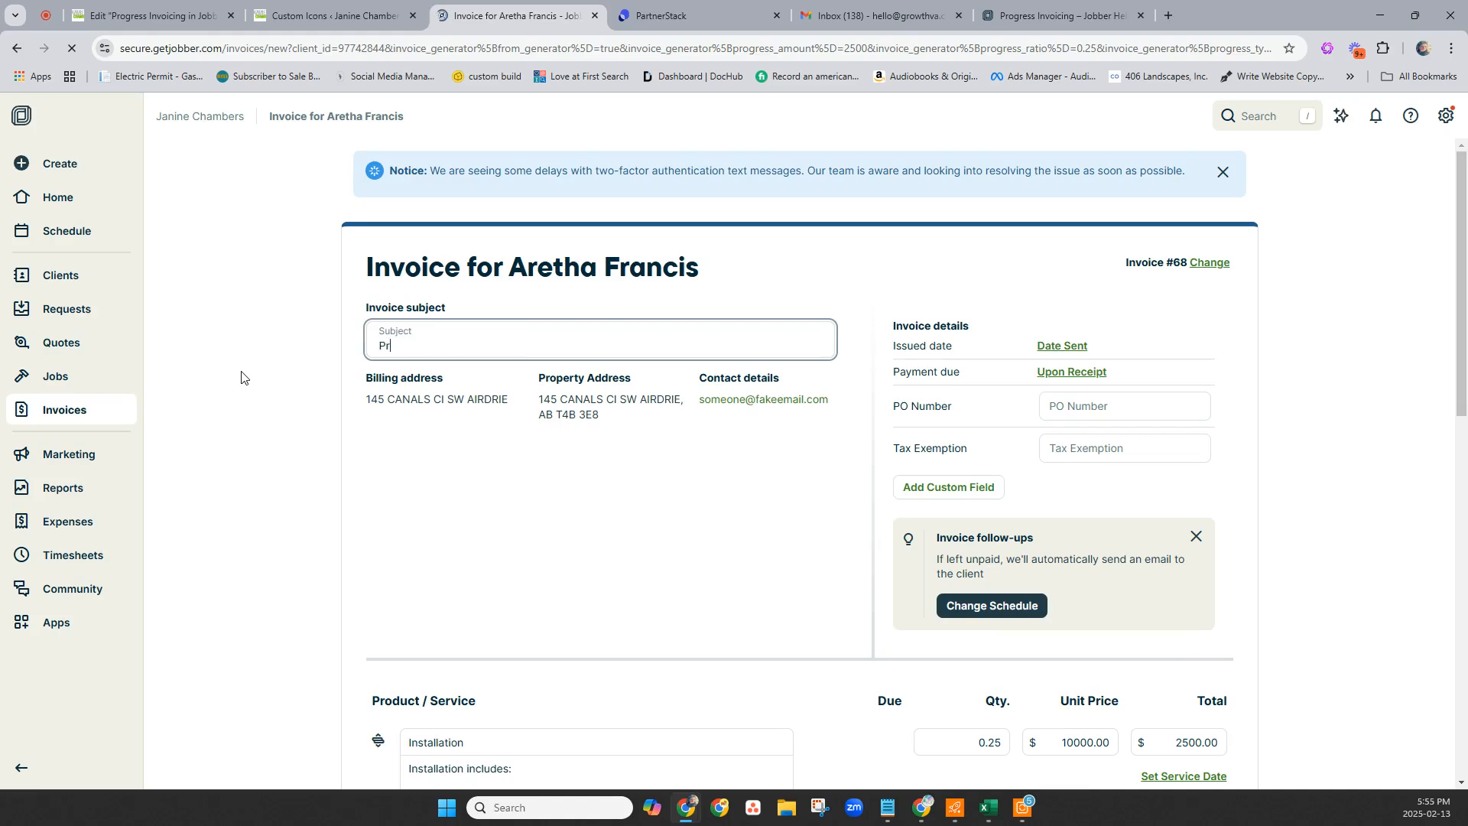
type("og")
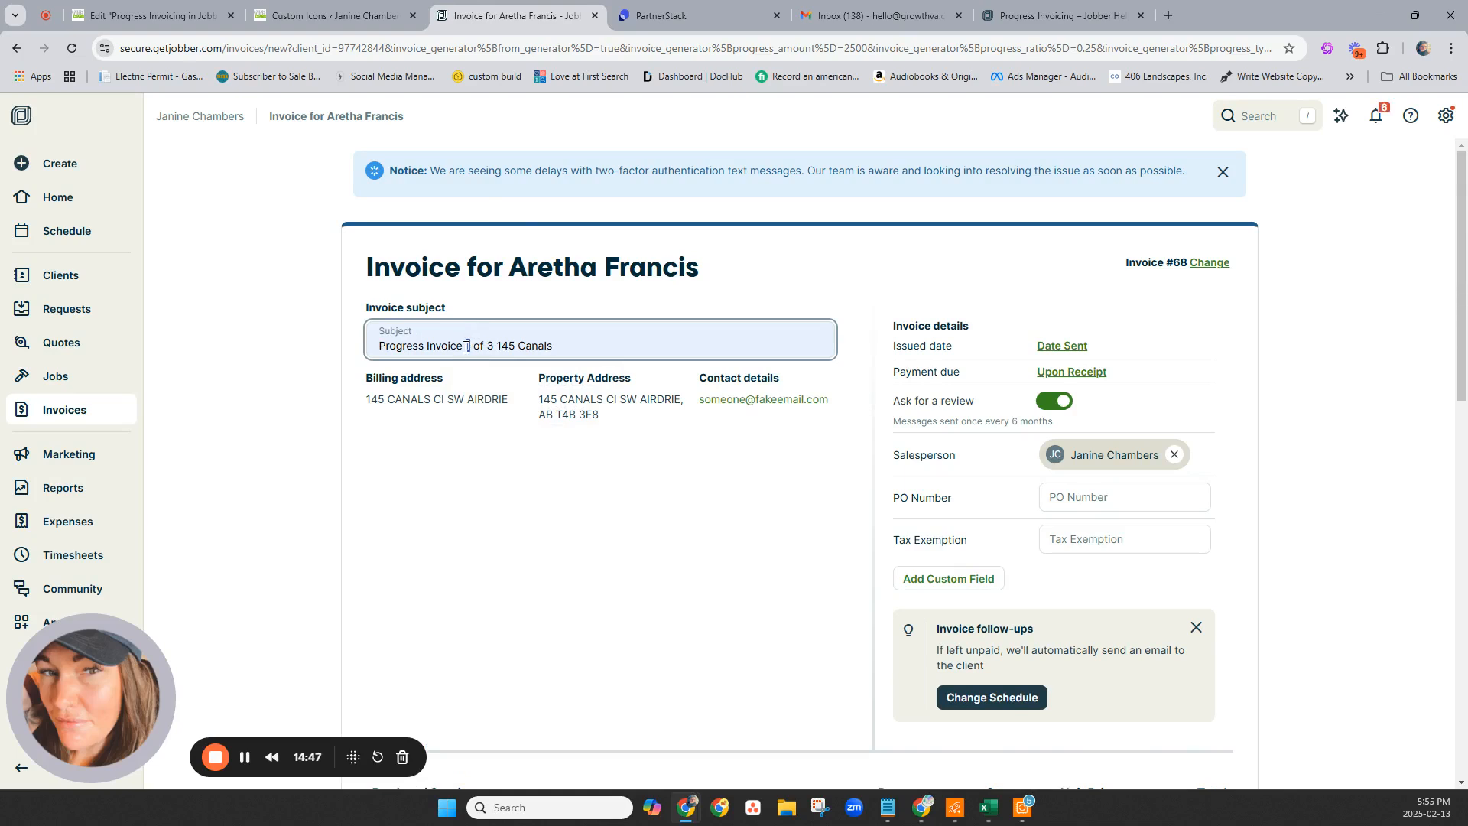
type("3")
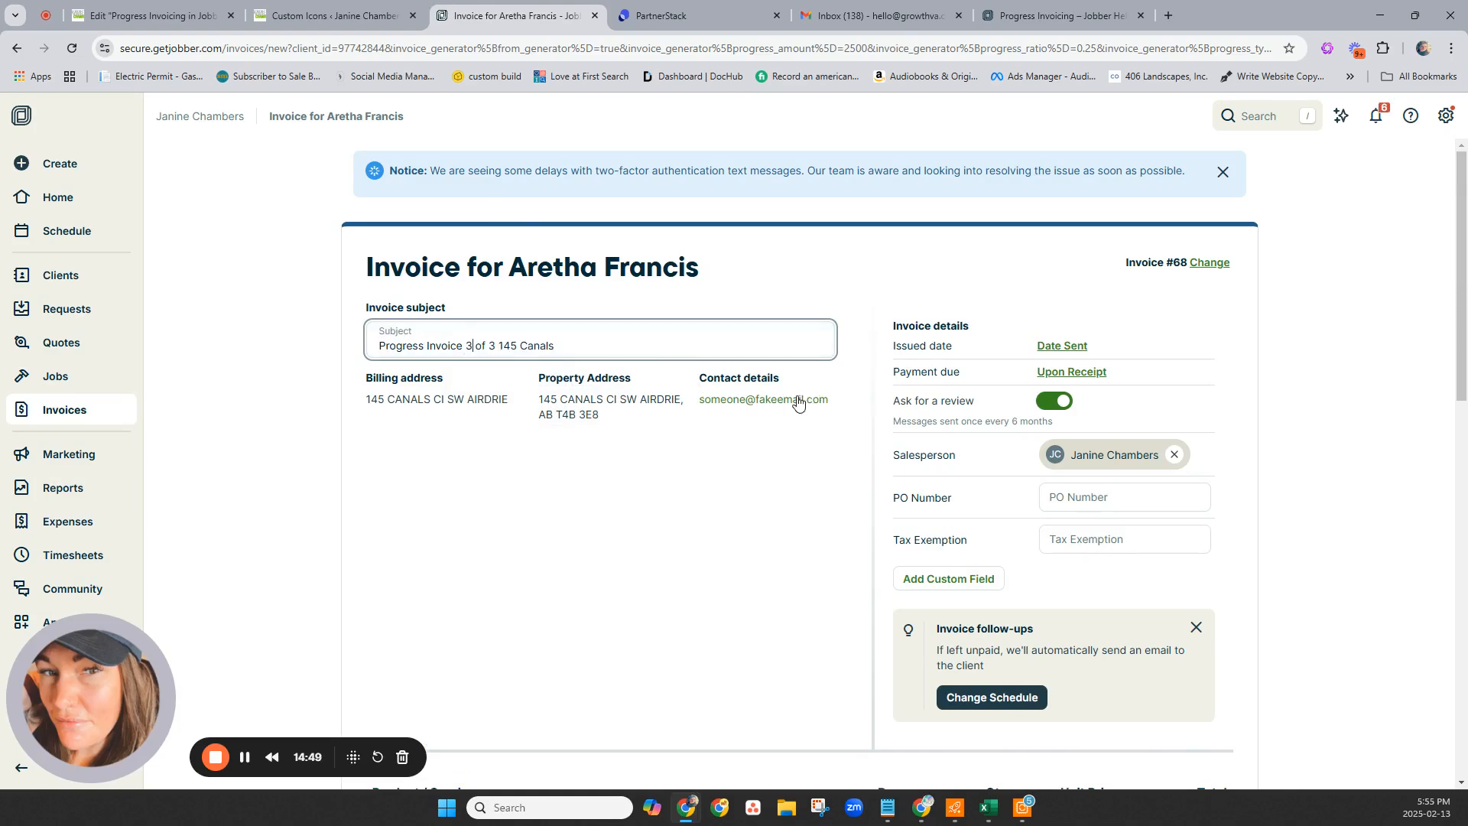
Save the $2,500 invoice #68 and move on to collecting its payment.
scroll(800, 399, "down", 10)
scroll(803, 402, "down", 2)
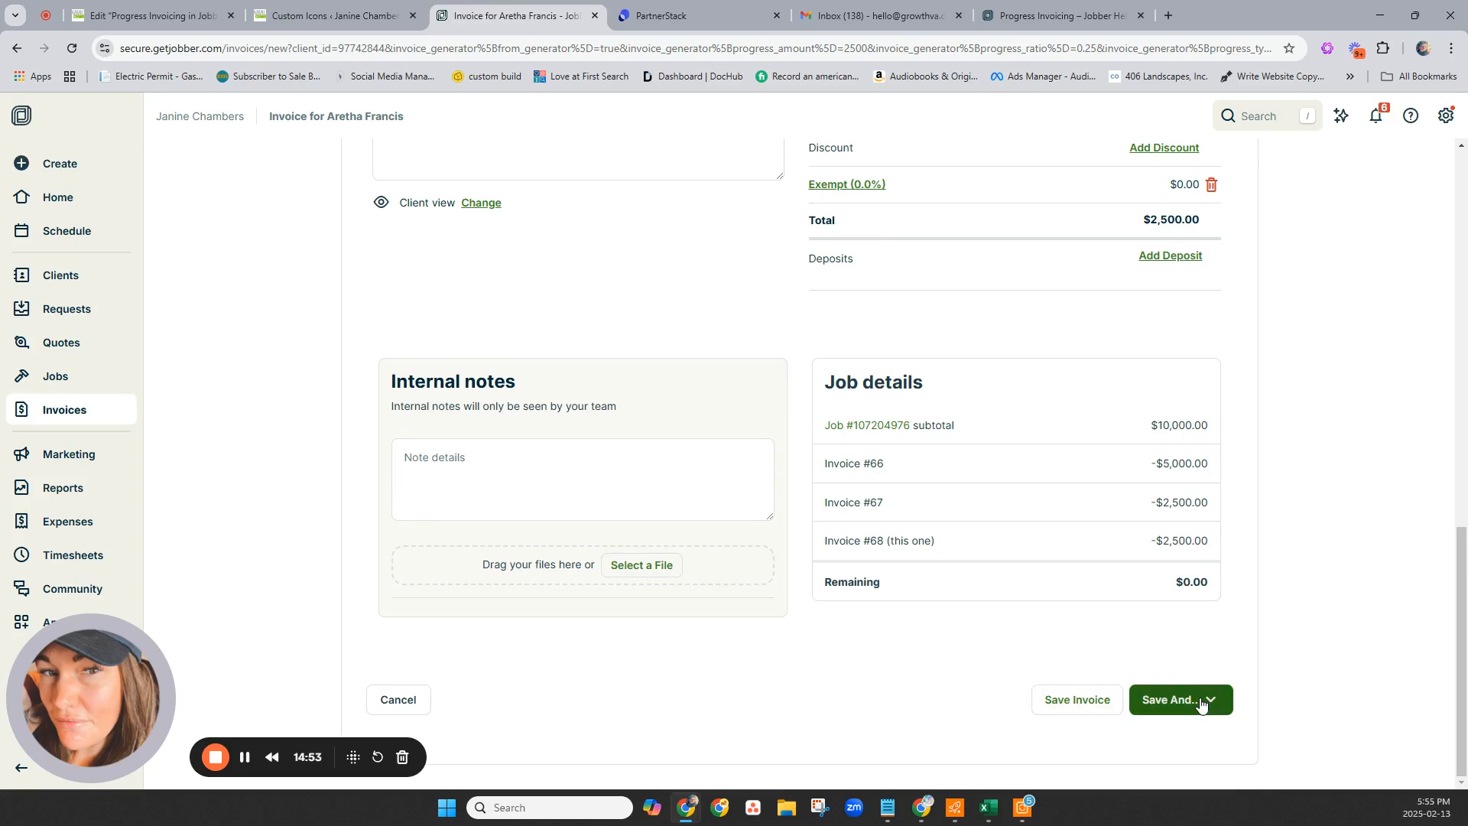
left_click(1172, 709)
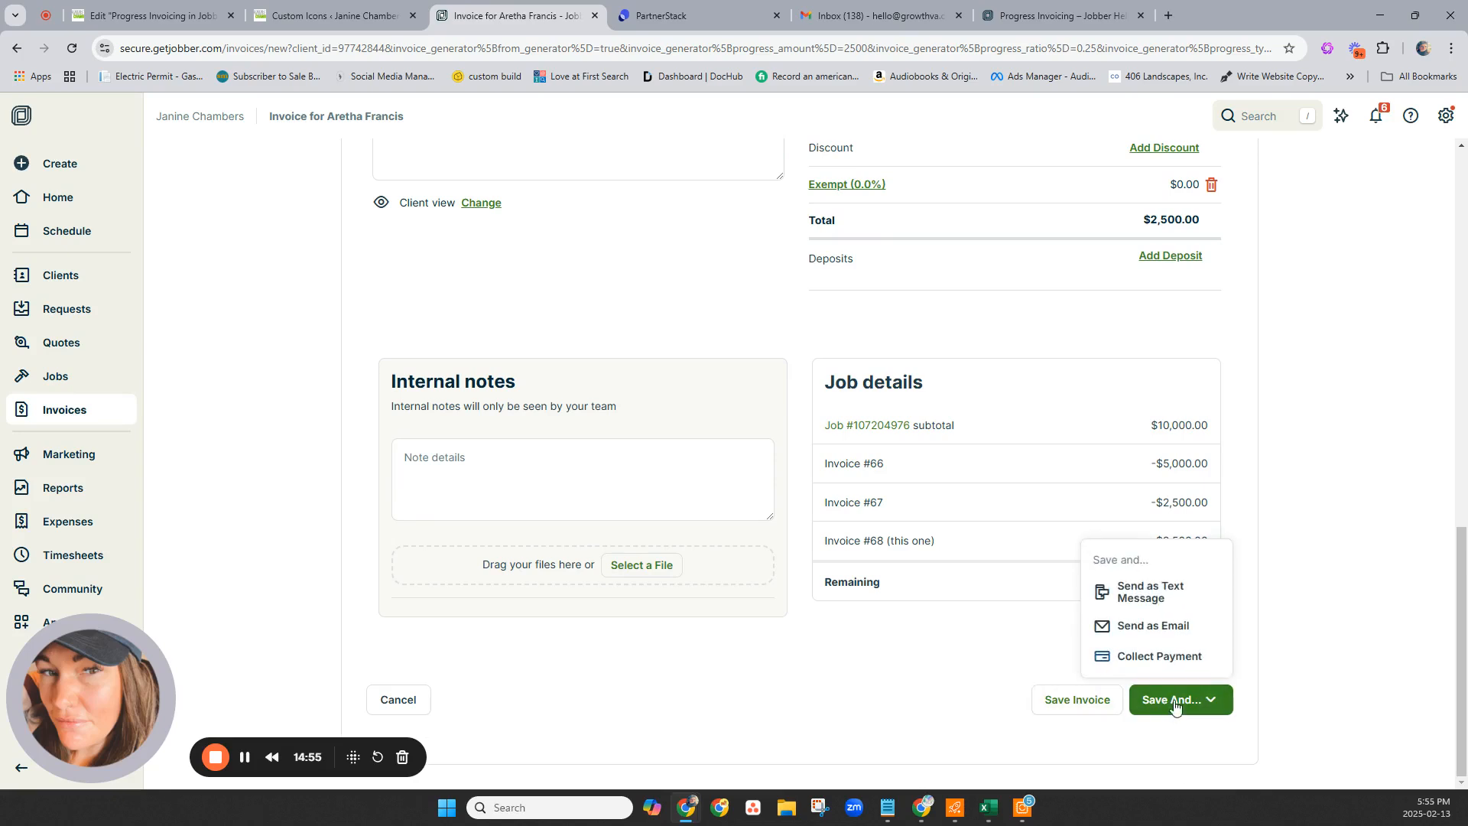
left_click(1178, 661)
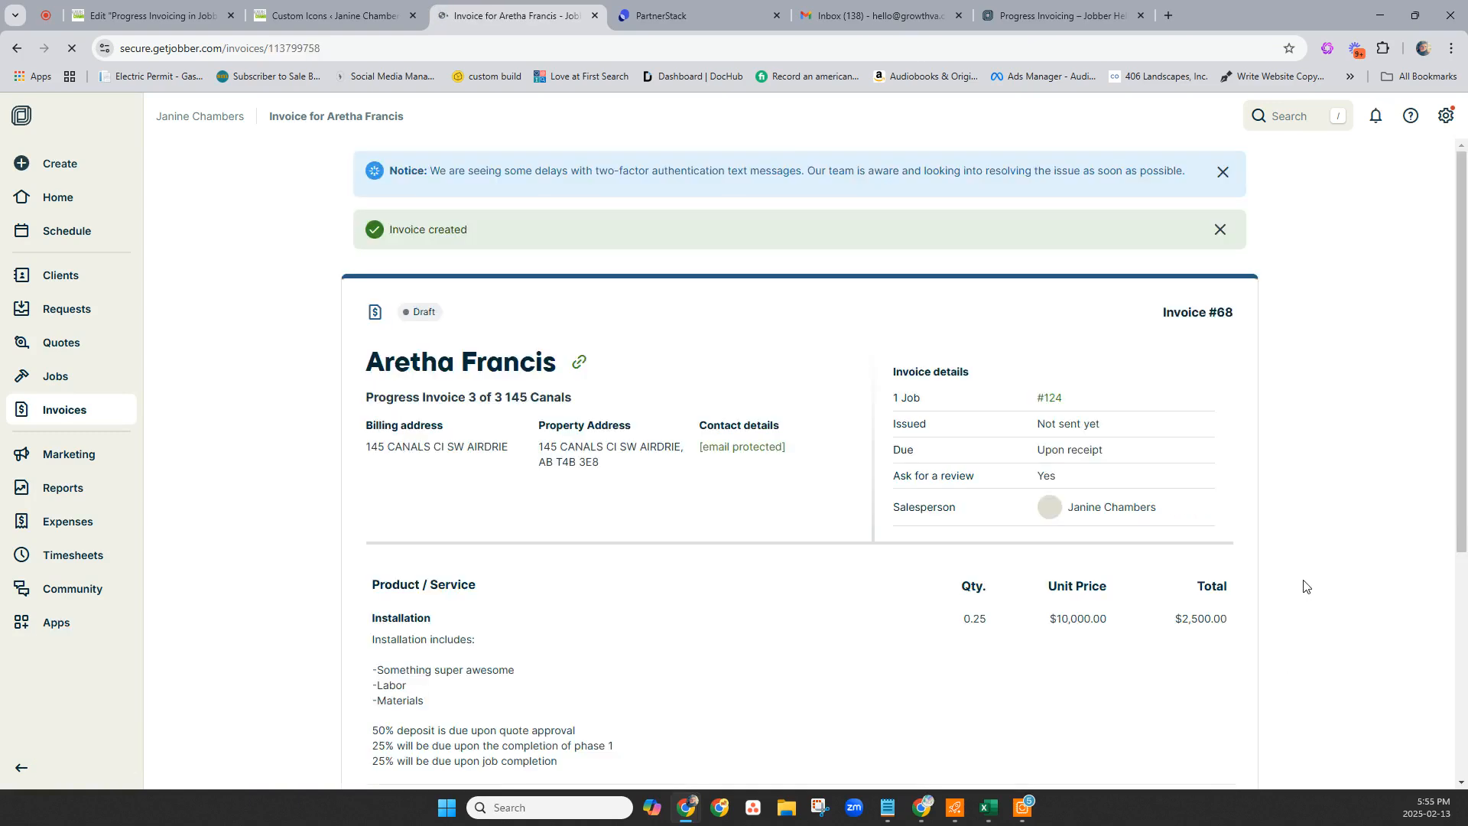
Record the $2,500 payment so invoice #68 is paid, then return to job #124.
scroll(644, 372, "down", 2)
scroll(643, 374, "down", 5)
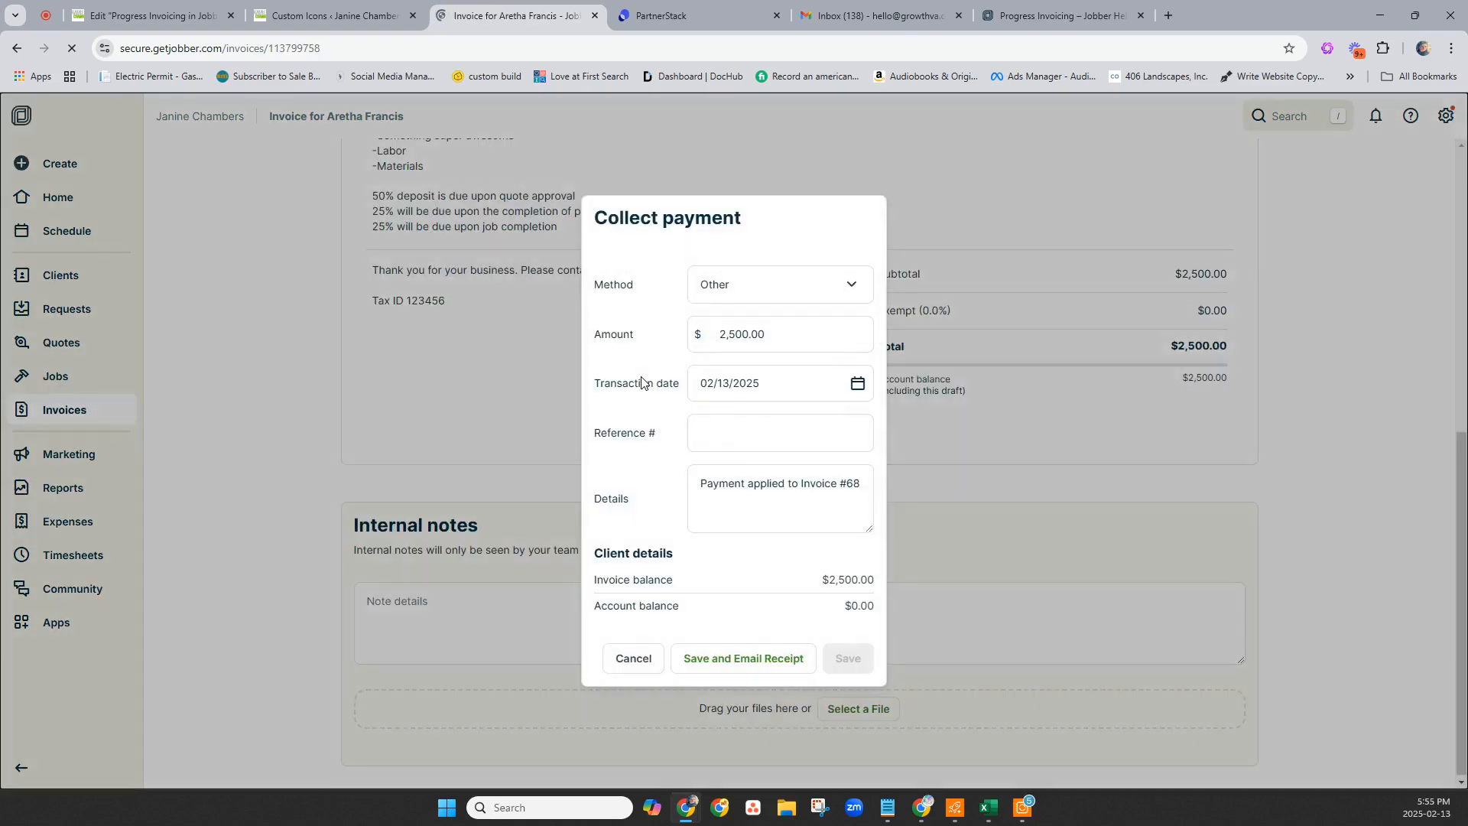
left_click(849, 658)
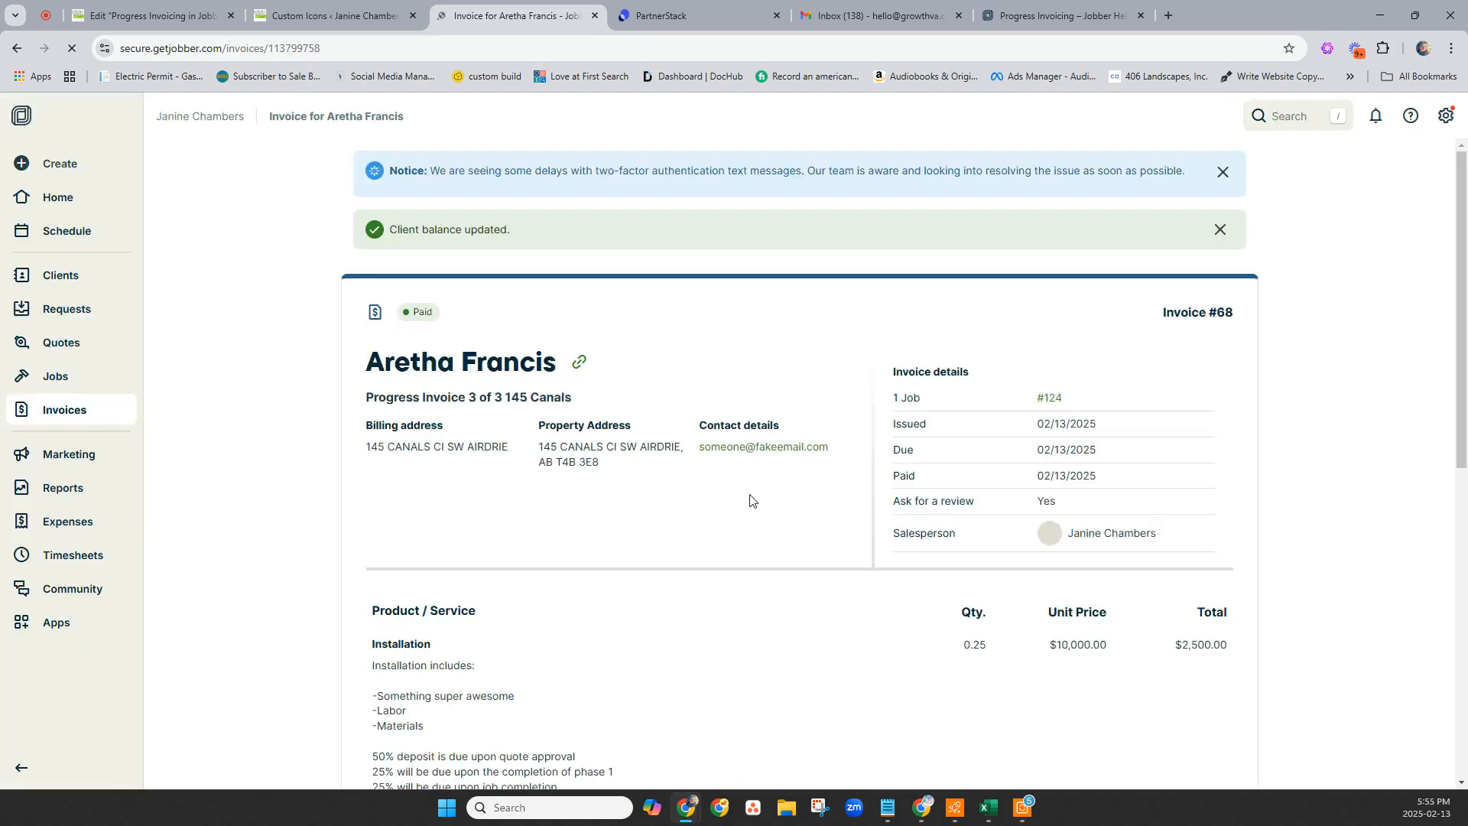
left_click(1047, 397)
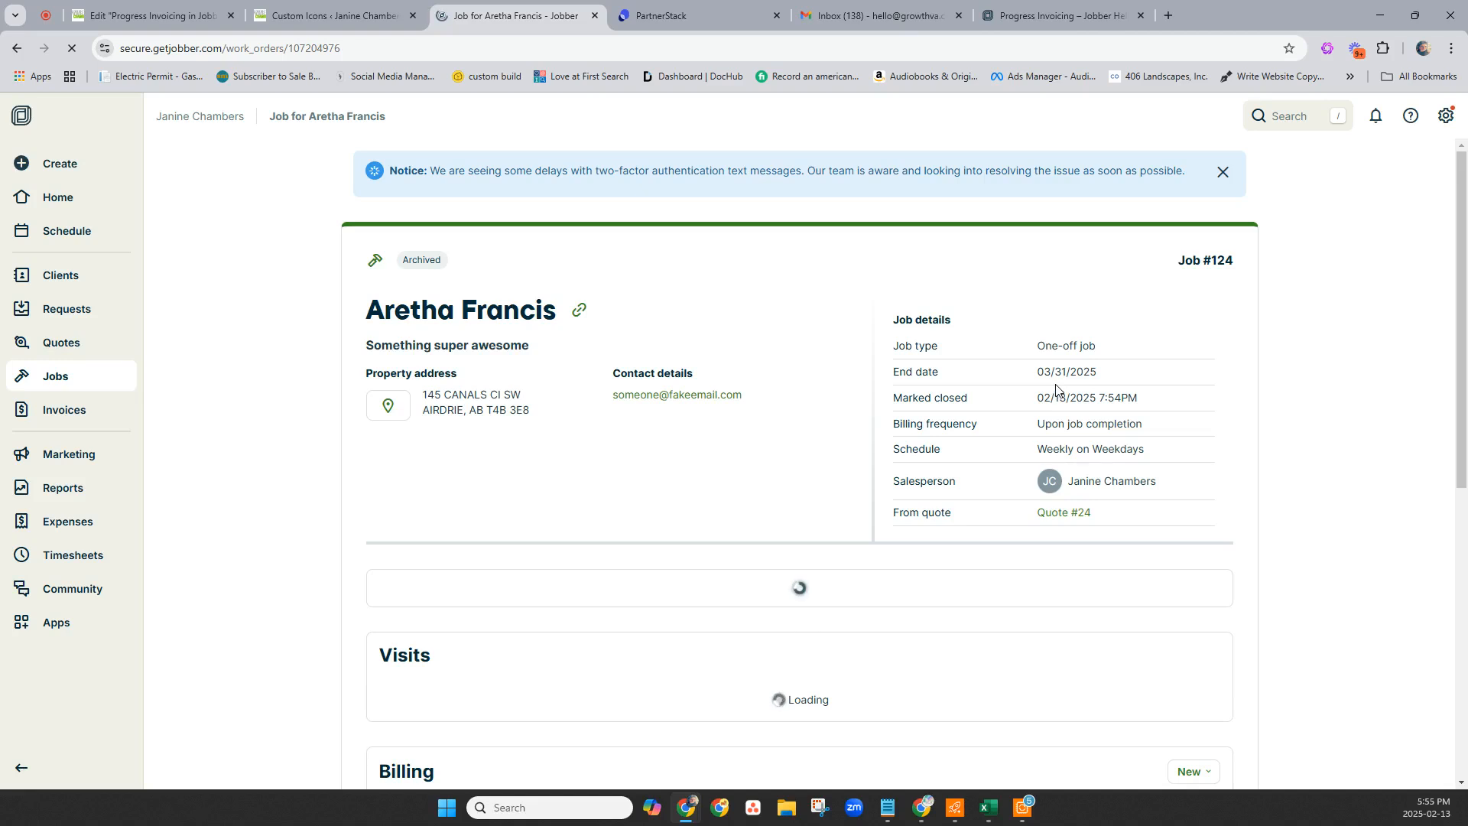
Review job #124's billing: $10,000 fully invoiced across three paid invoices.
scroll(1055, 389, "down", 6)
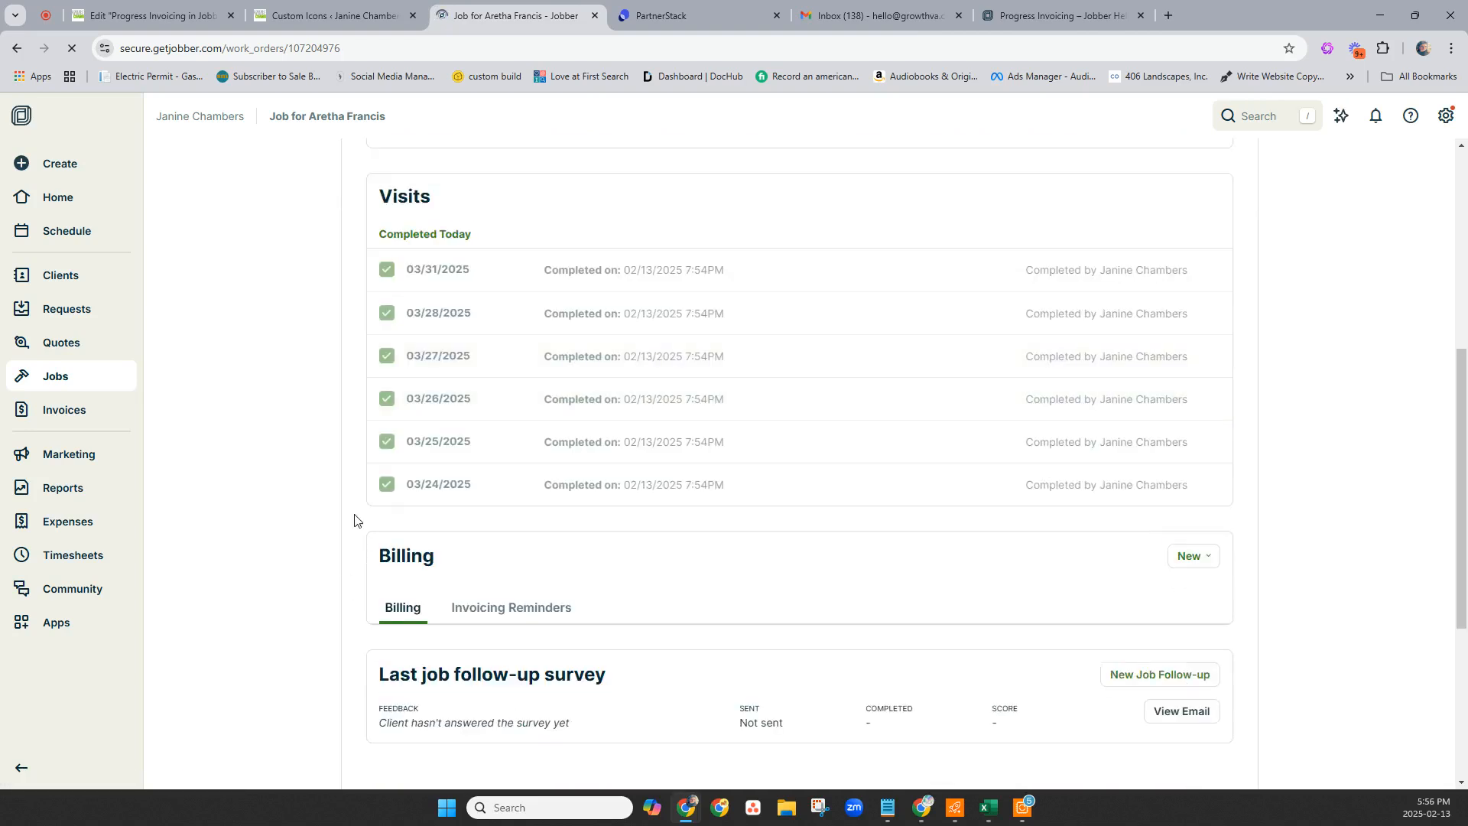
scroll(711, 375, "down", 4)
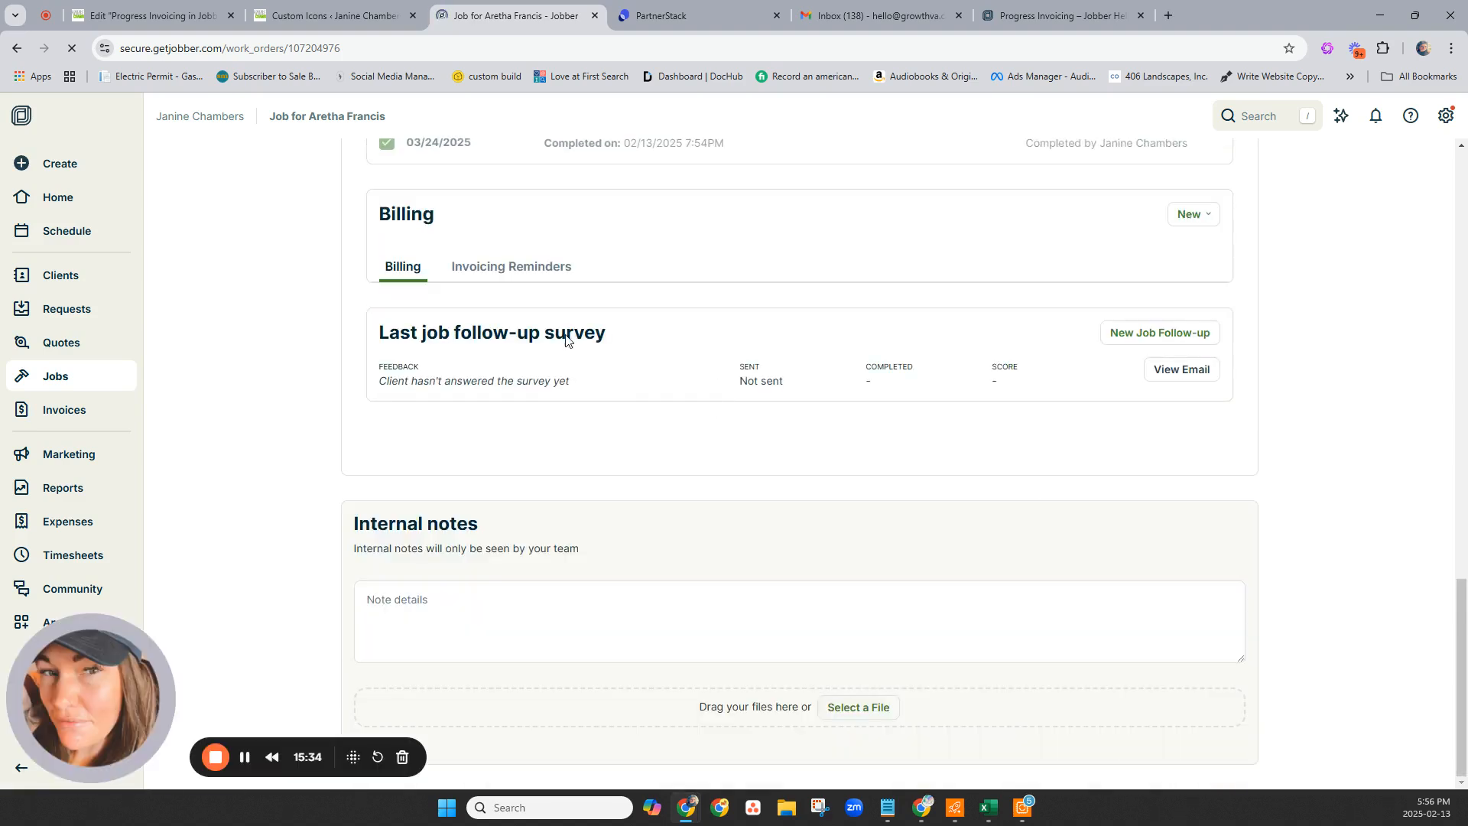
left_click(413, 259)
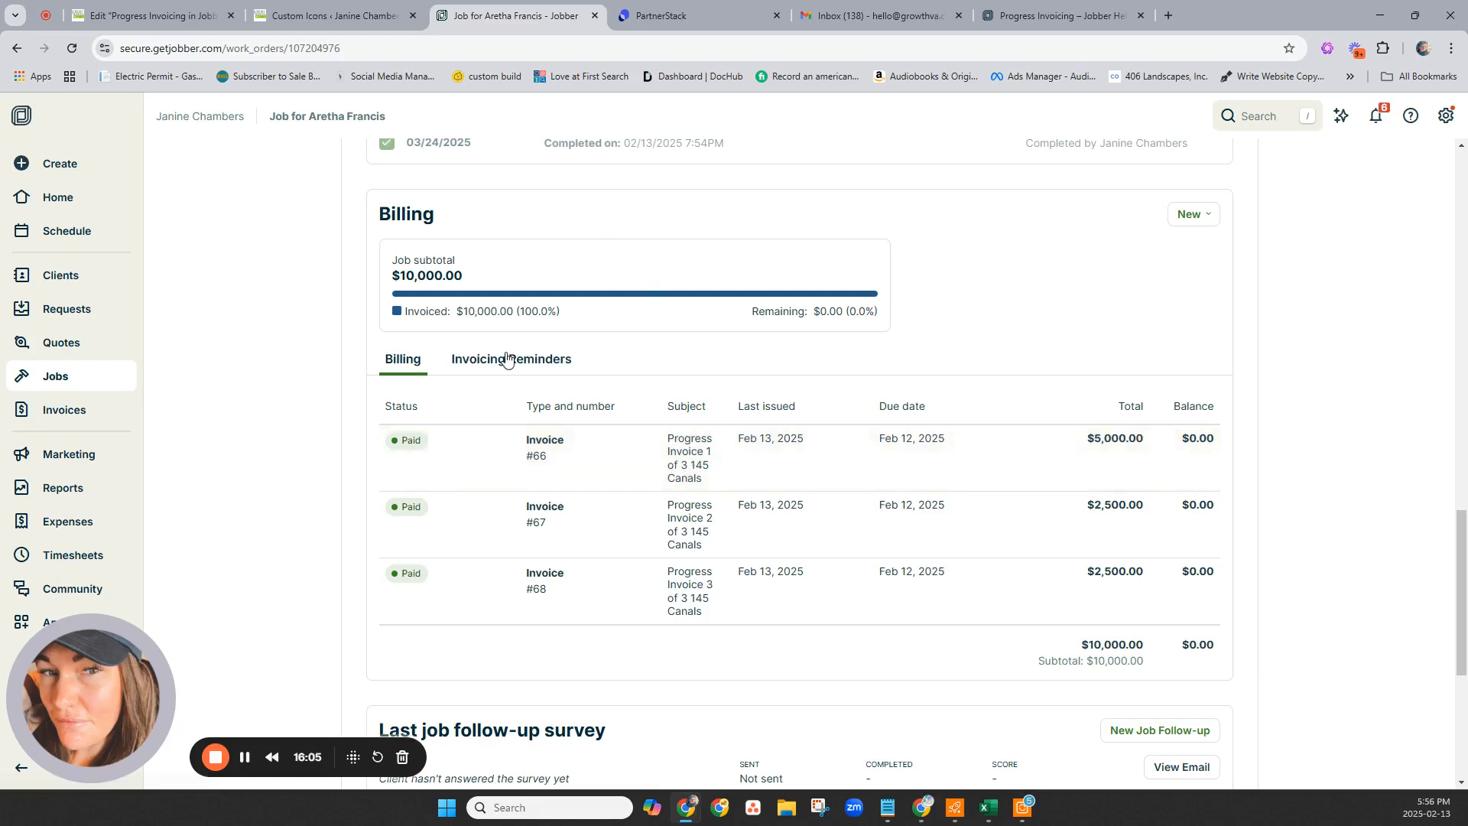
Go from job #124 to the client's page, showing a $0.00 balance.
scroll(511, 351, "up", 10)
scroll(512, 348, "up", 5)
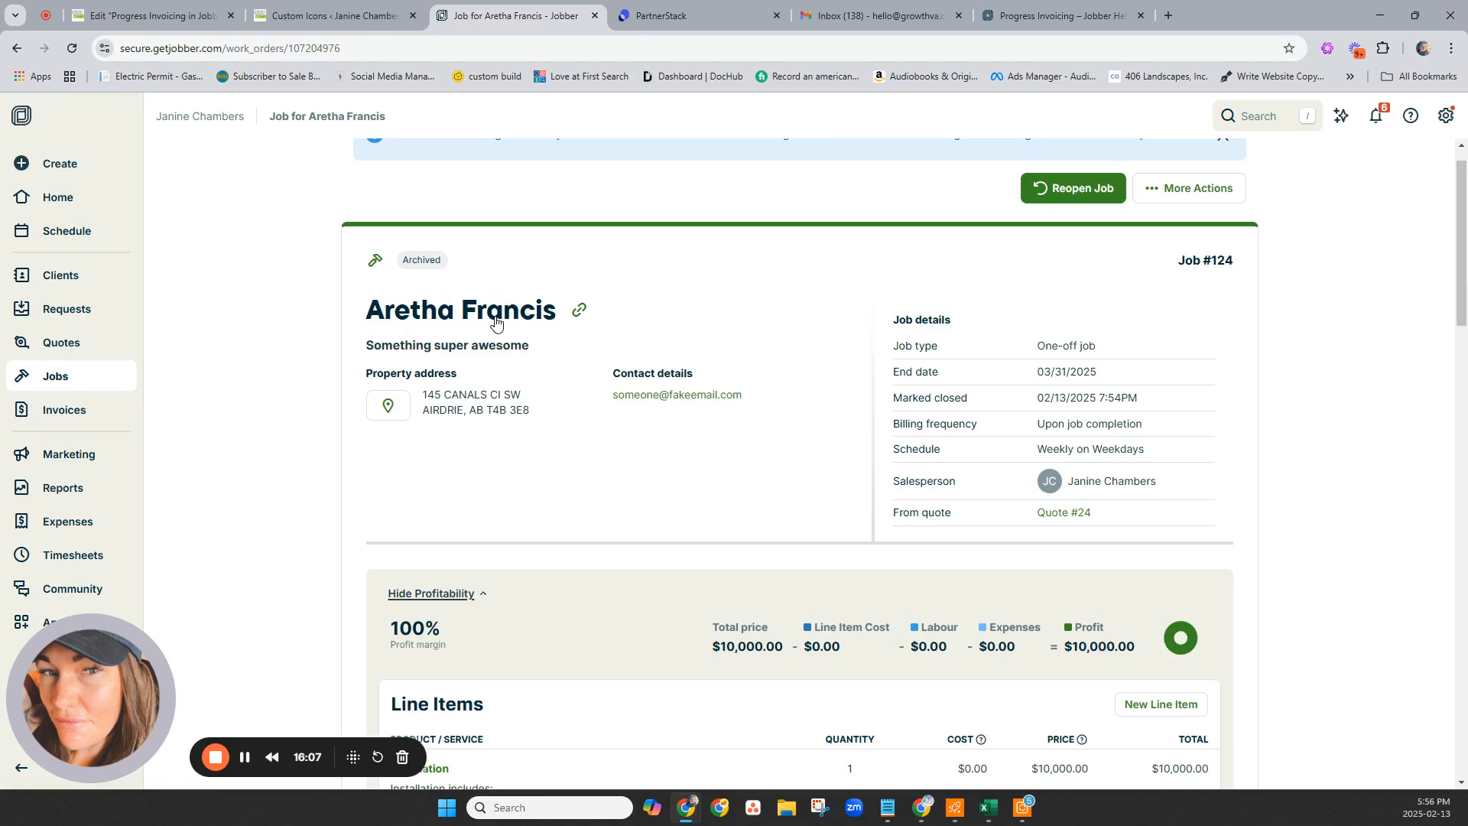
left_click(450, 303)
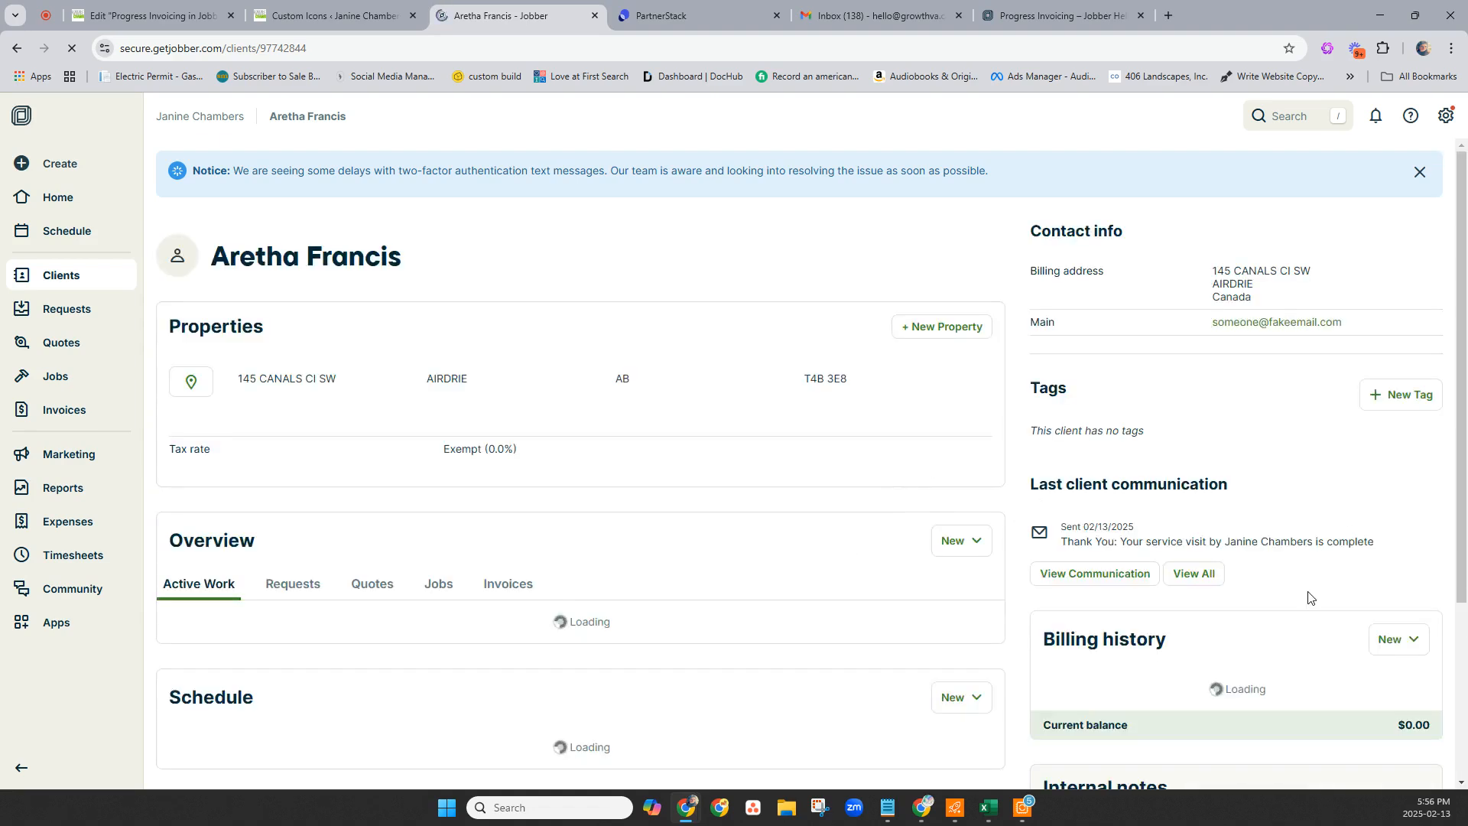
List the client's invoices #66, #67 and #68, all paid with $0.00 balances.
scroll(1337, 600, "down", 3)
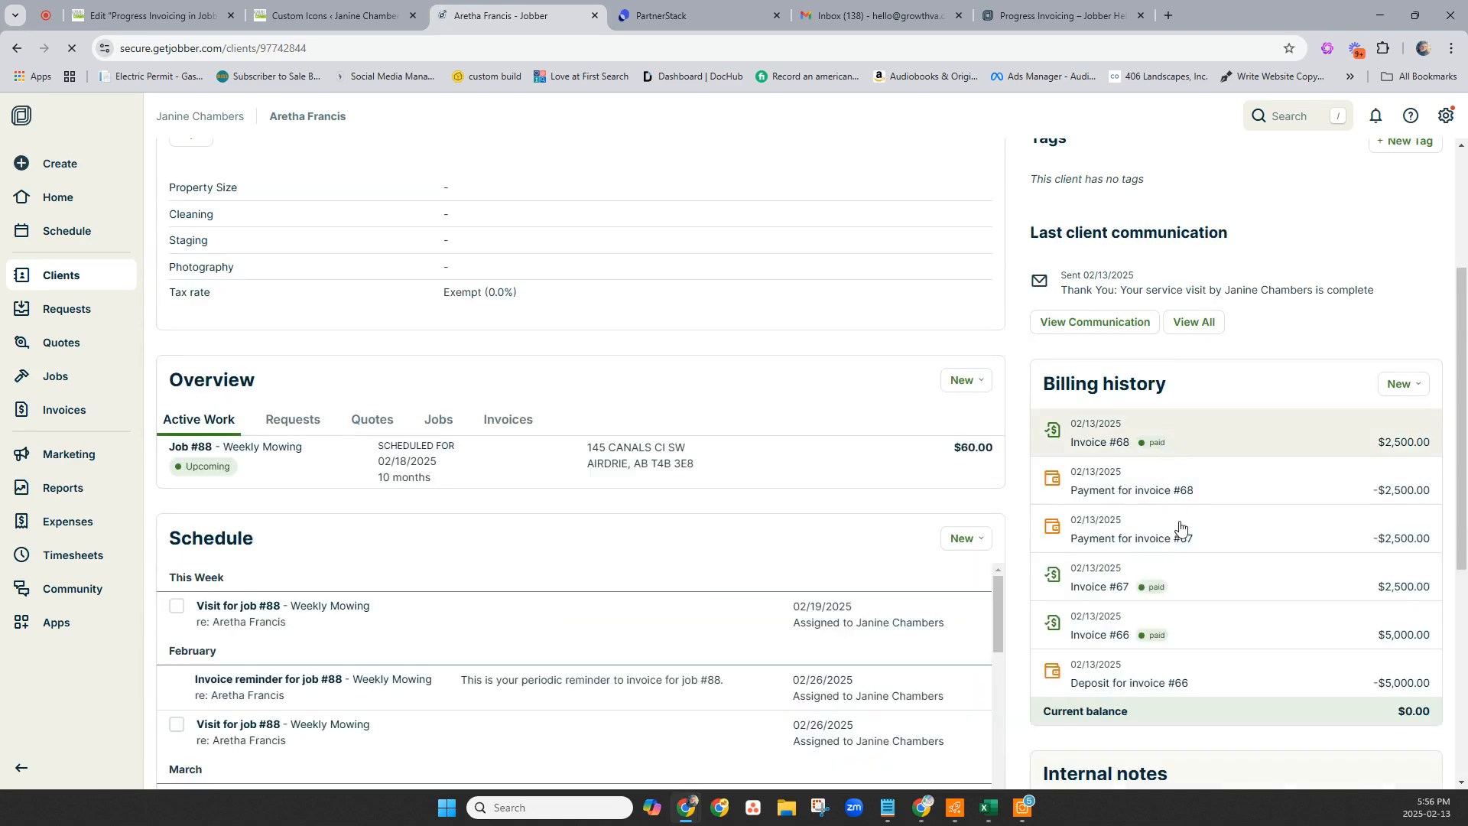
left_click(493, 424)
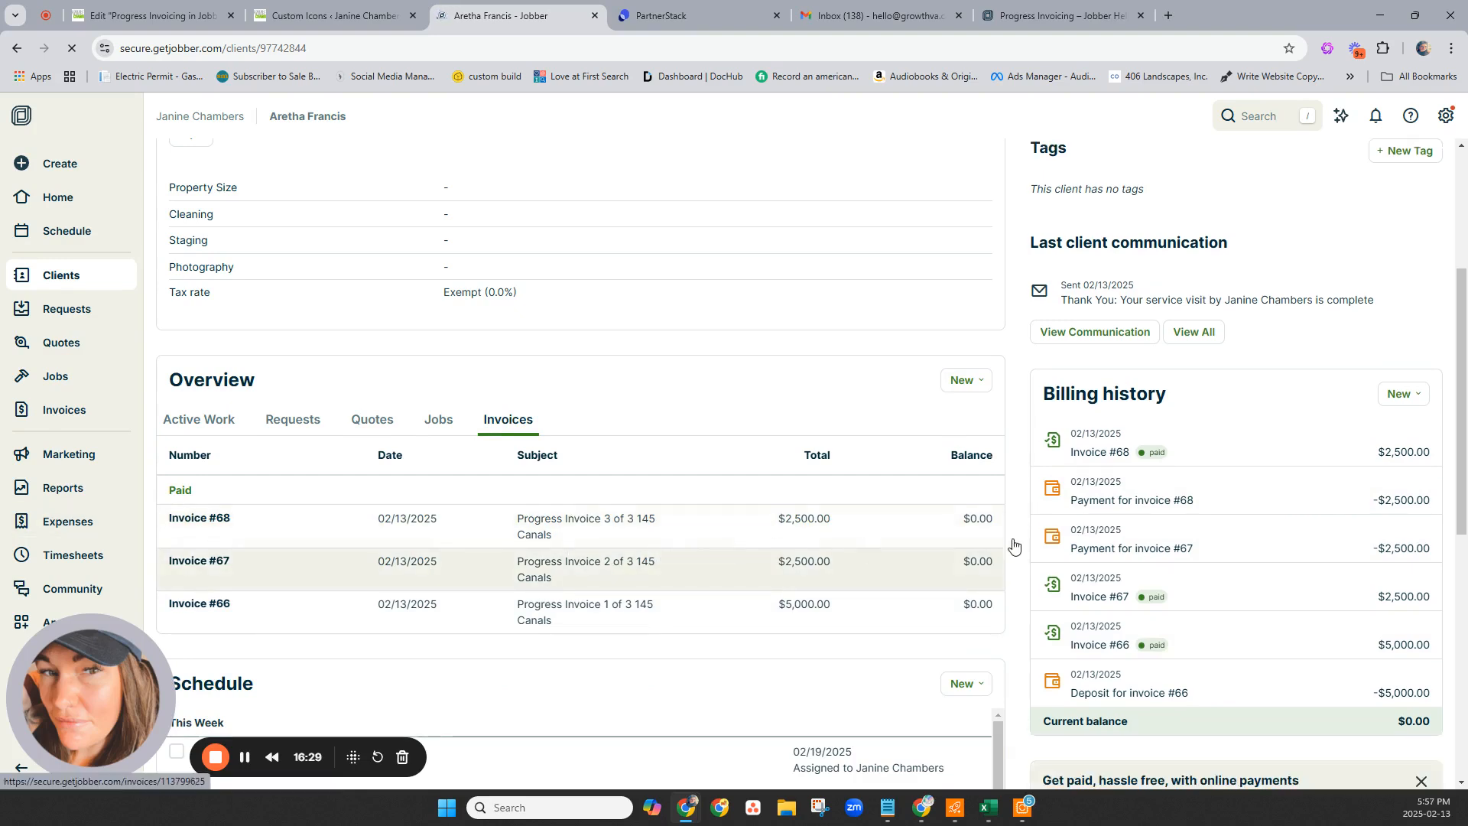
left_click(1402, 394)
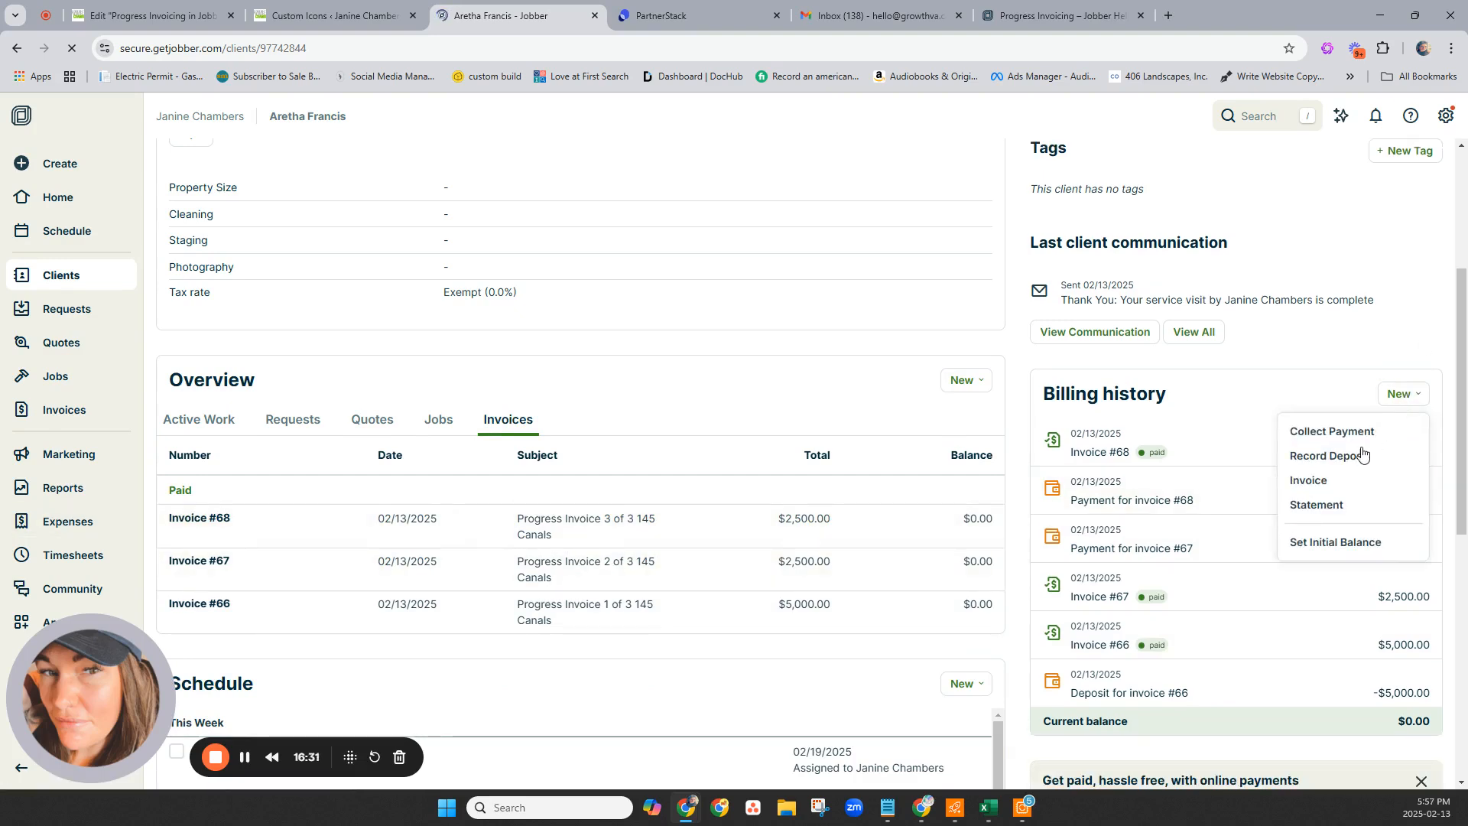
Create a client statement starting 02/01/2025 and preview it as a PDF.
left_click(1311, 507)
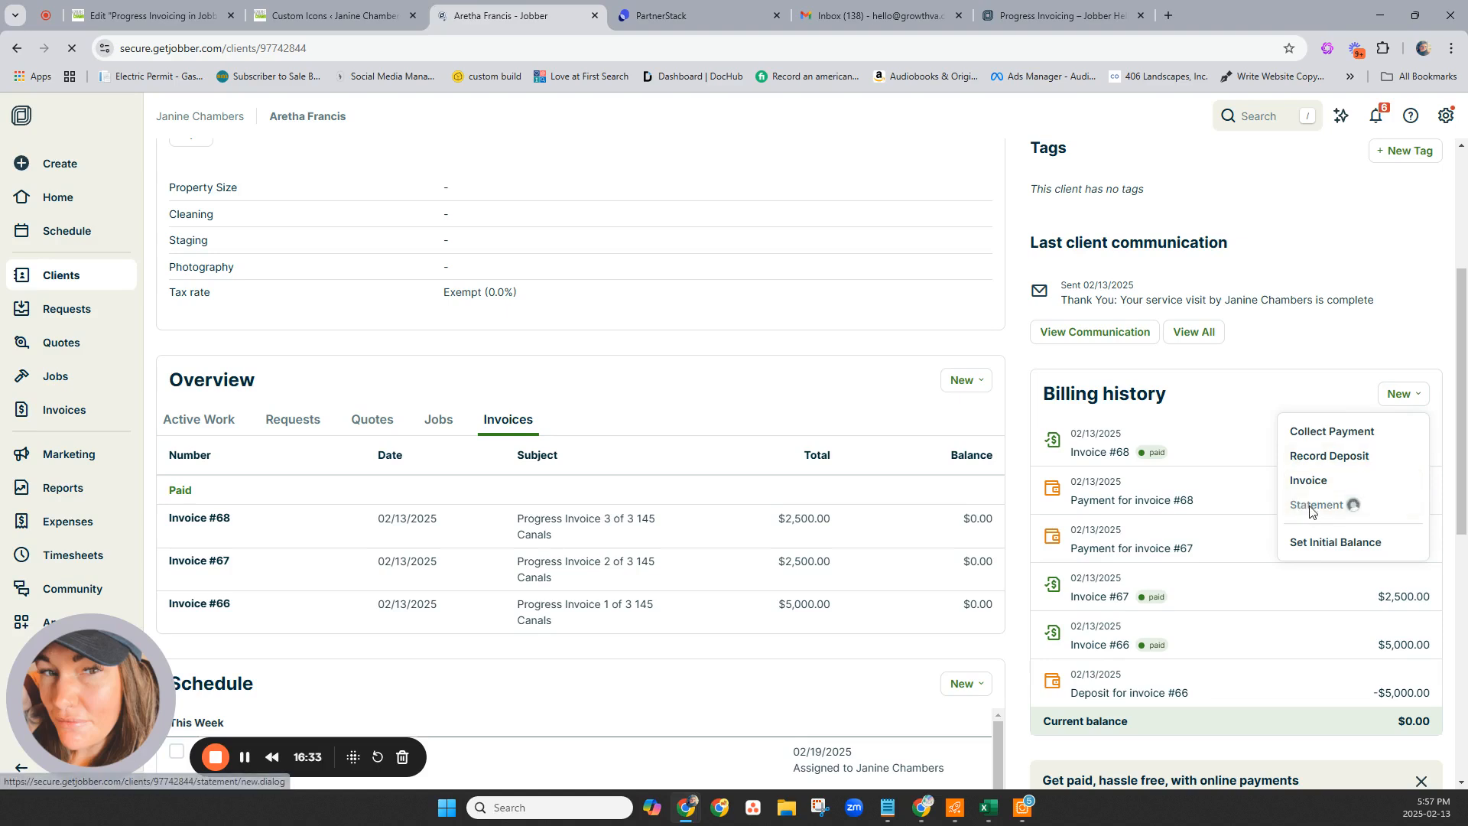
left_click(626, 430)
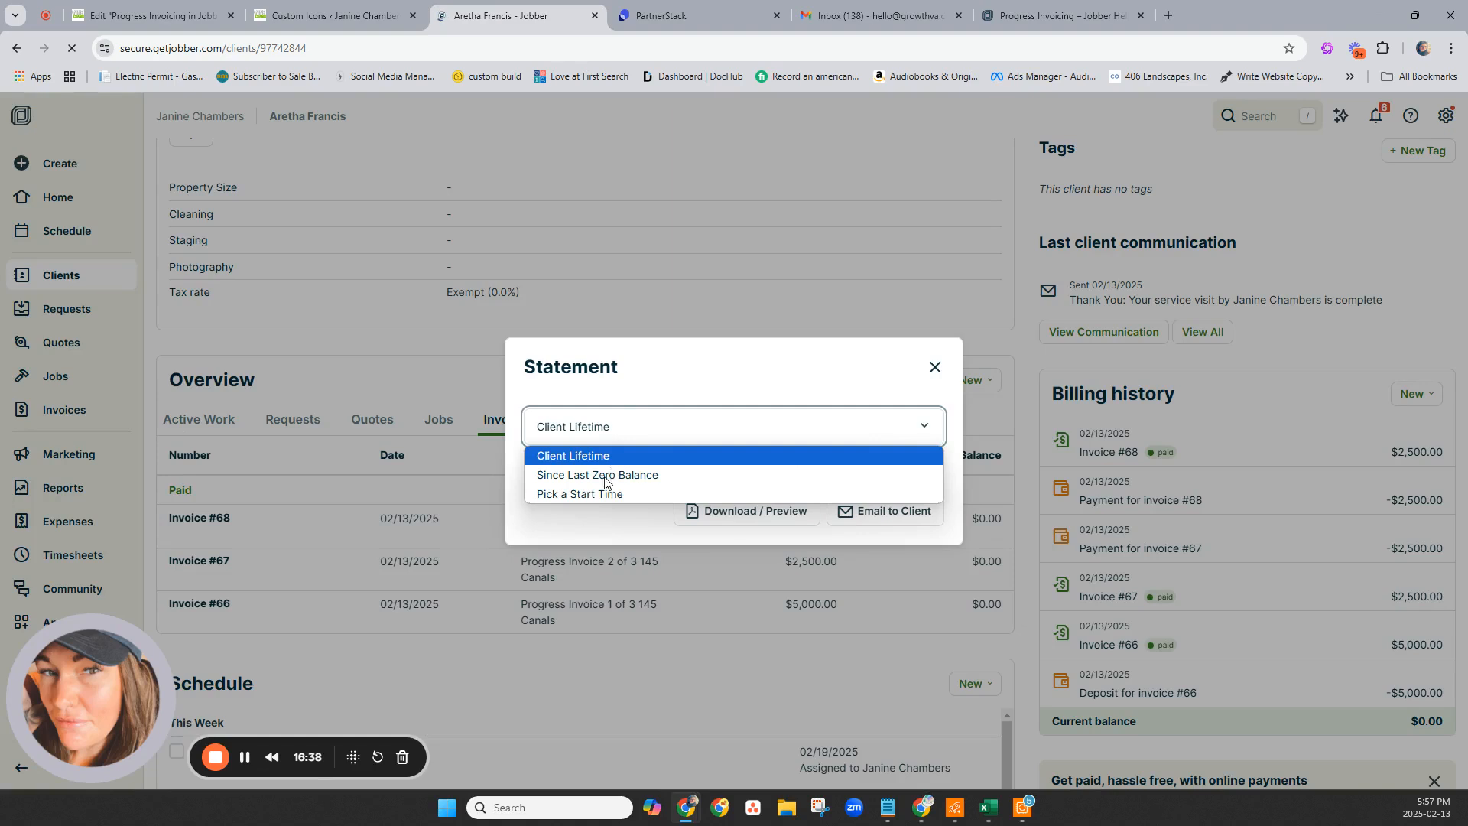
left_click(596, 493)
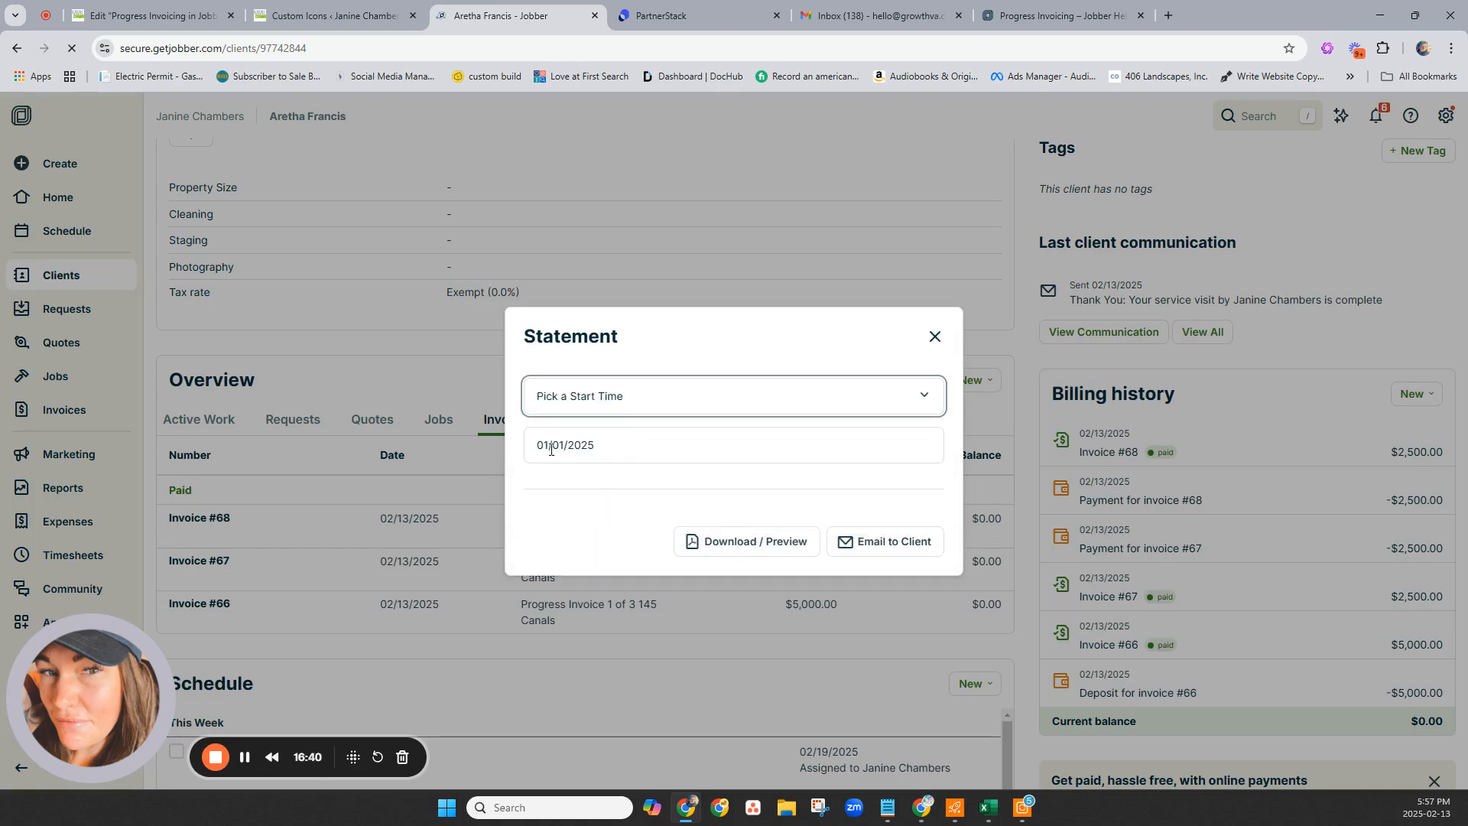
left_click(612, 447)
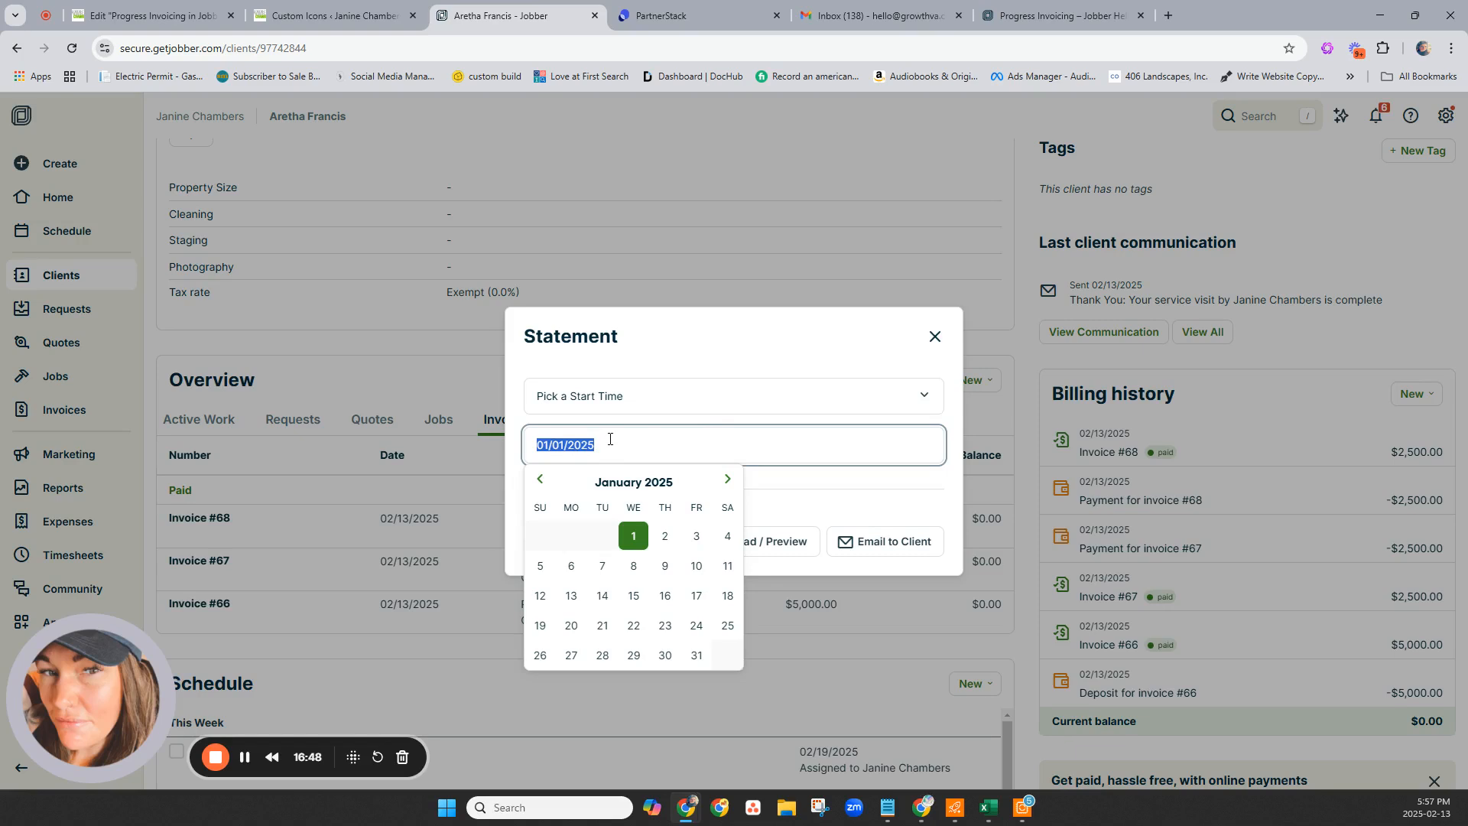
type("02/01/2025")
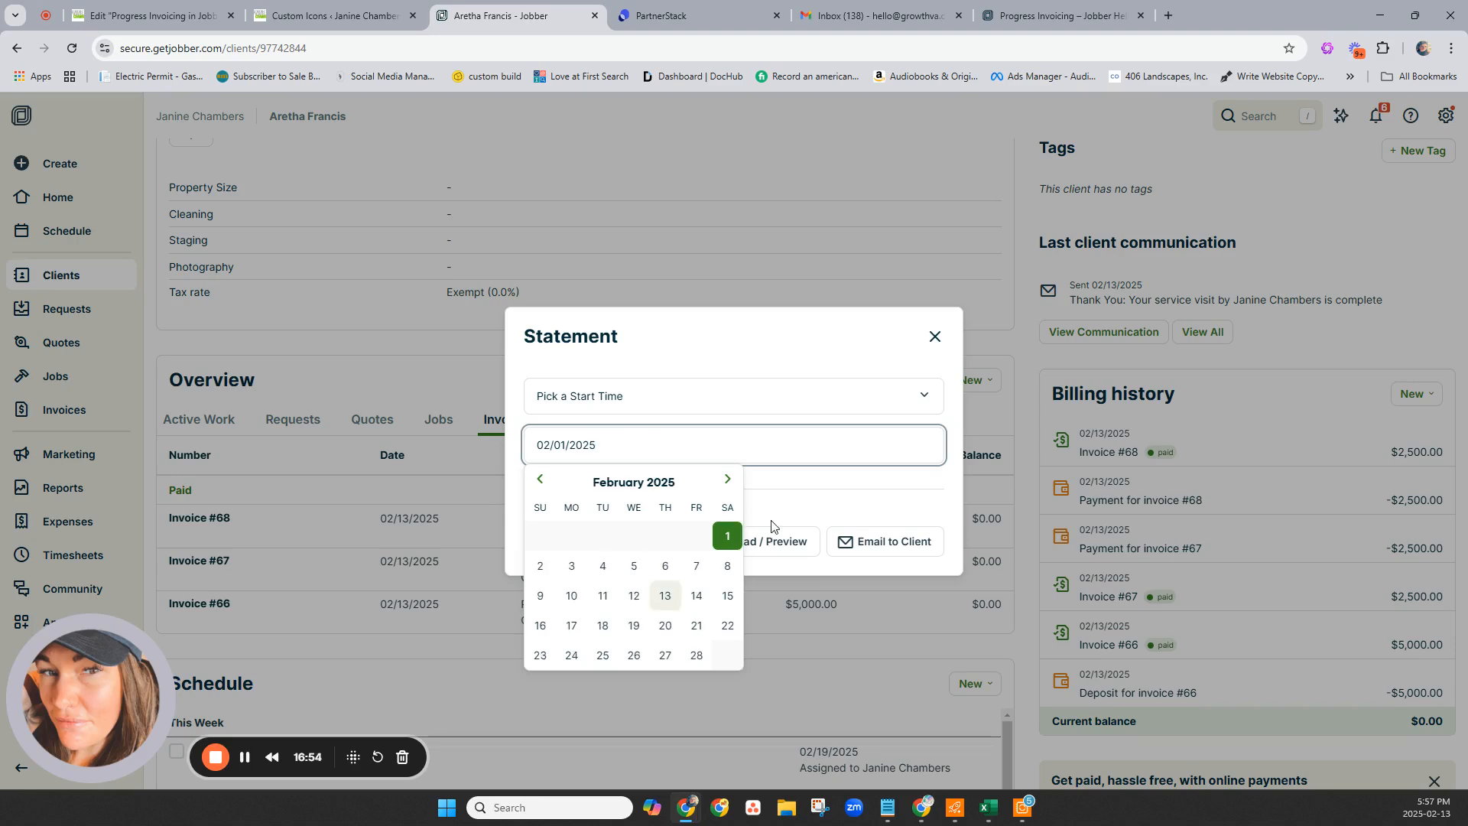
left_click(729, 527)
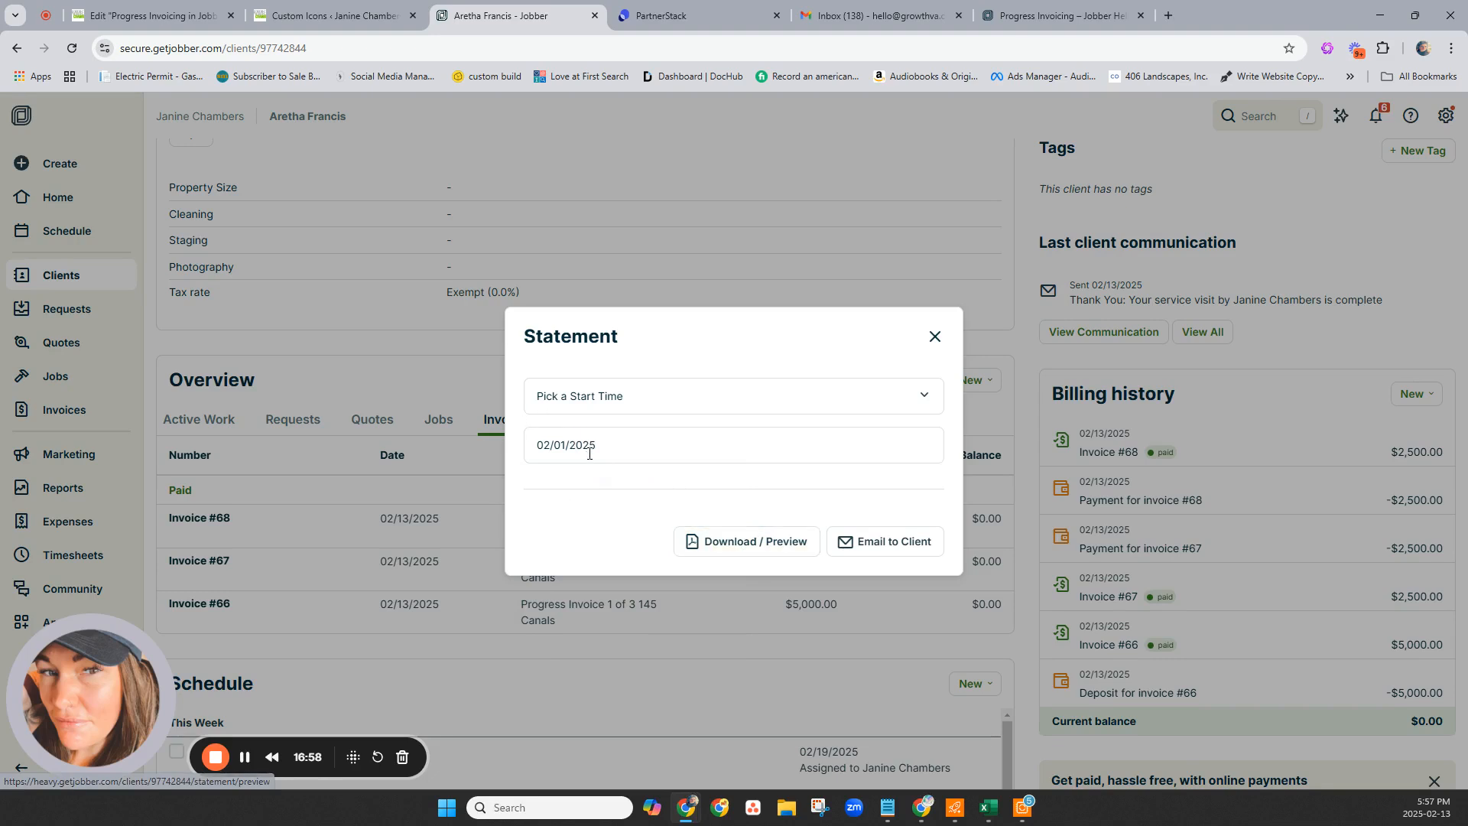
left_click(789, 557)
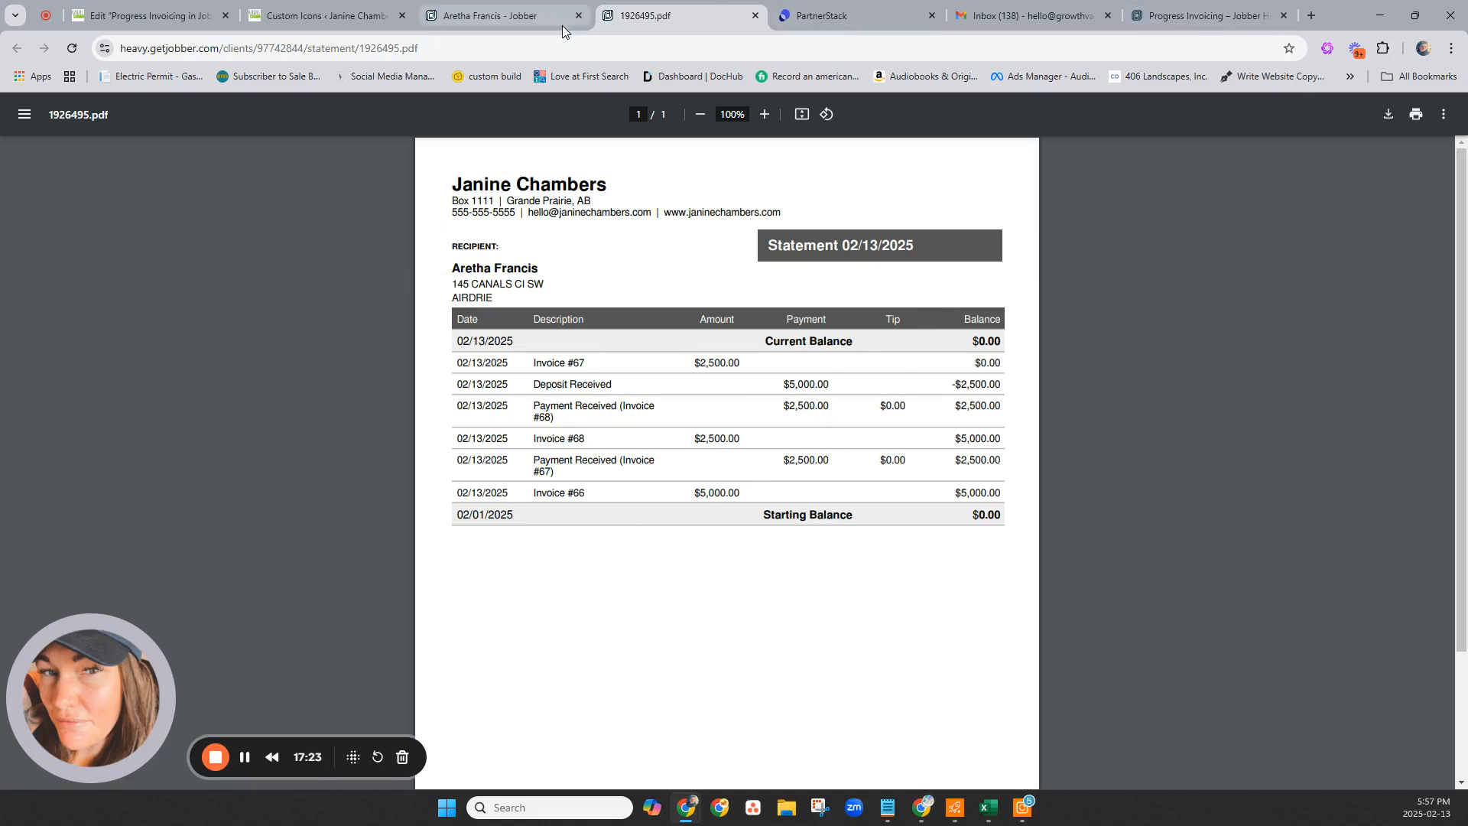
Return to the client's page and close the Statement dialog.
left_click(533, 20)
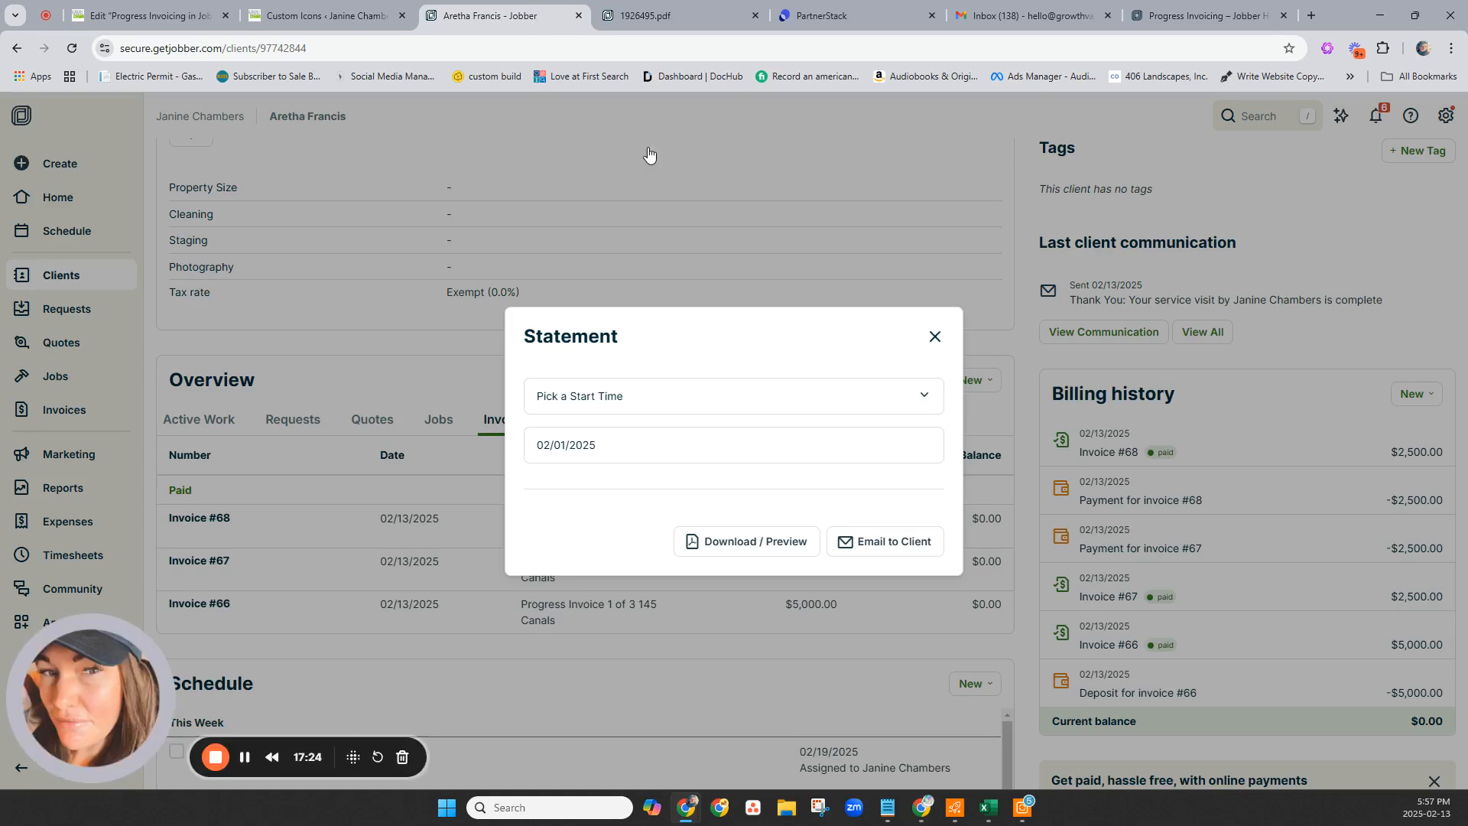
left_click(935, 337)
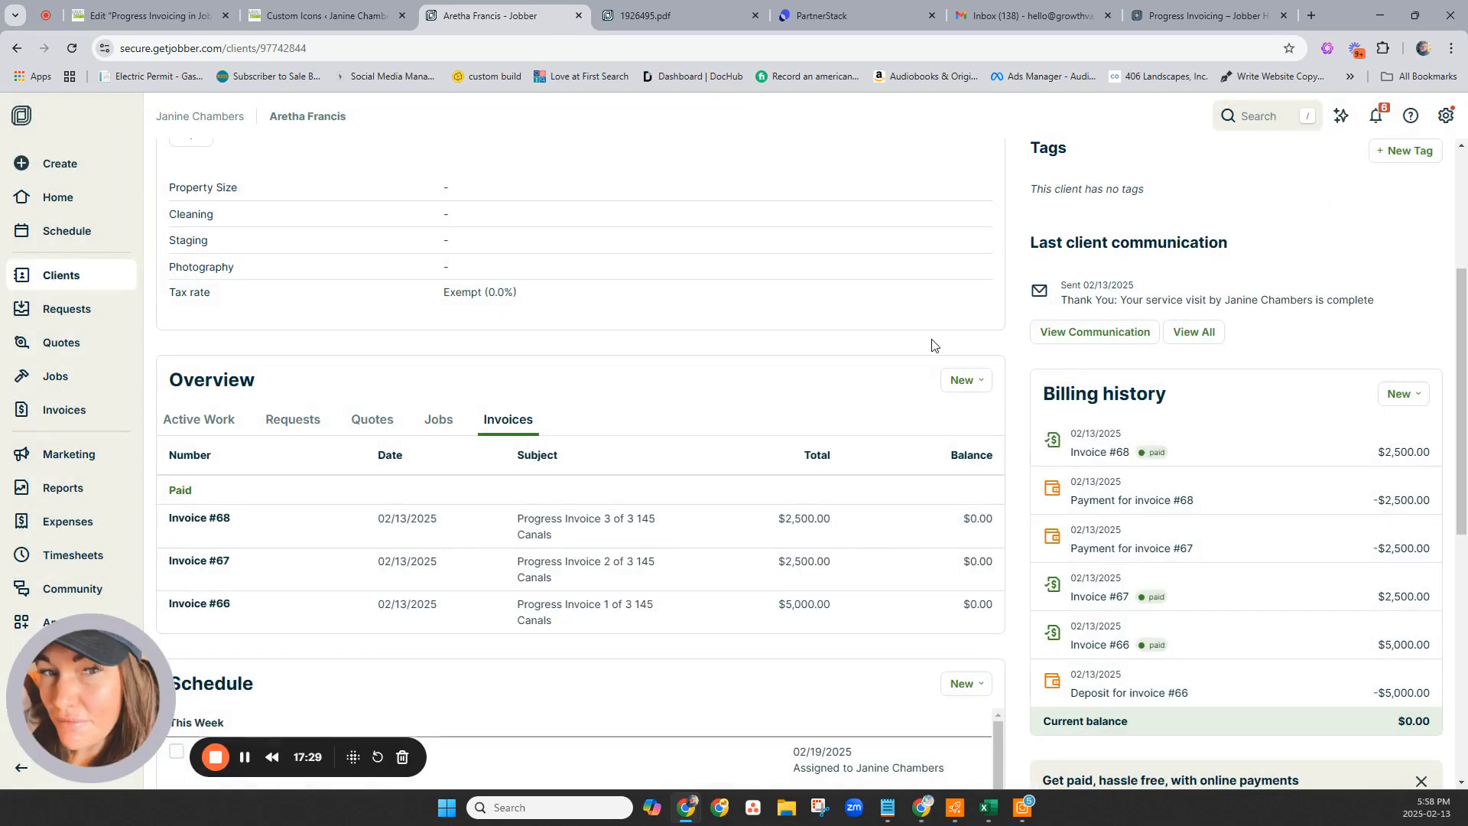